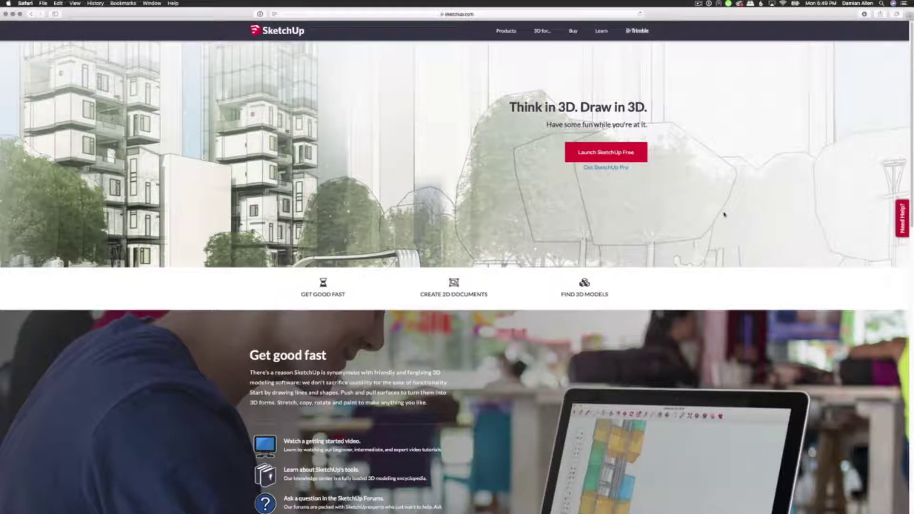
Launch SketchUp Free from the SketchUp website and look around the empty model.
{"action": "left_click", "coordinate": [631, 155]}
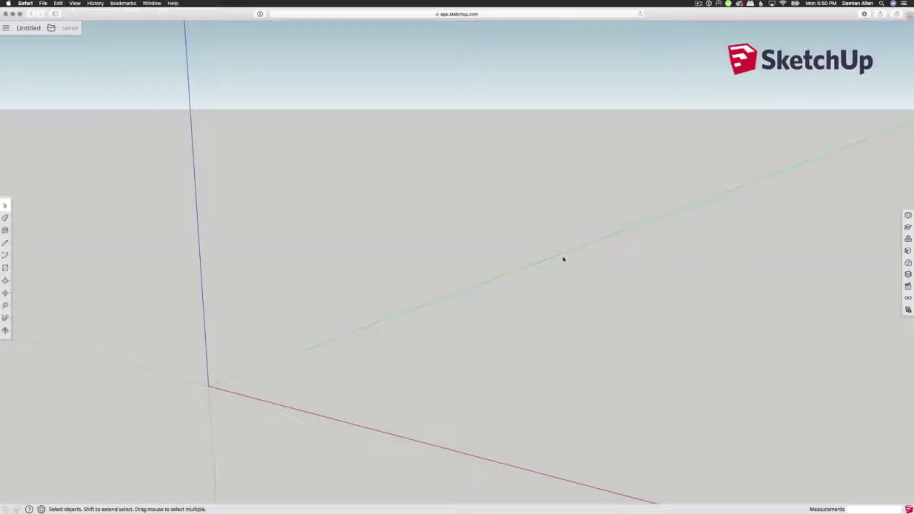
{"action": "mouse_move", "coordinate": [564, 259]}
{"action": "middle_mouse_down"}
{"action": "mouse_move", "coordinate": [648, 241]}
{"action": "mouse_move", "coordinate": [678, 175]}
{"action": "mouse_move", "coordinate": [609, 230]}
{"action": "mouse_move", "coordinate": [439, 243]}
{"action": "mouse_move", "coordinate": [438, 290]}
{"action": "mouse_move", "coordinate": [510, 357]}
{"action": "middle_mouse_up"}
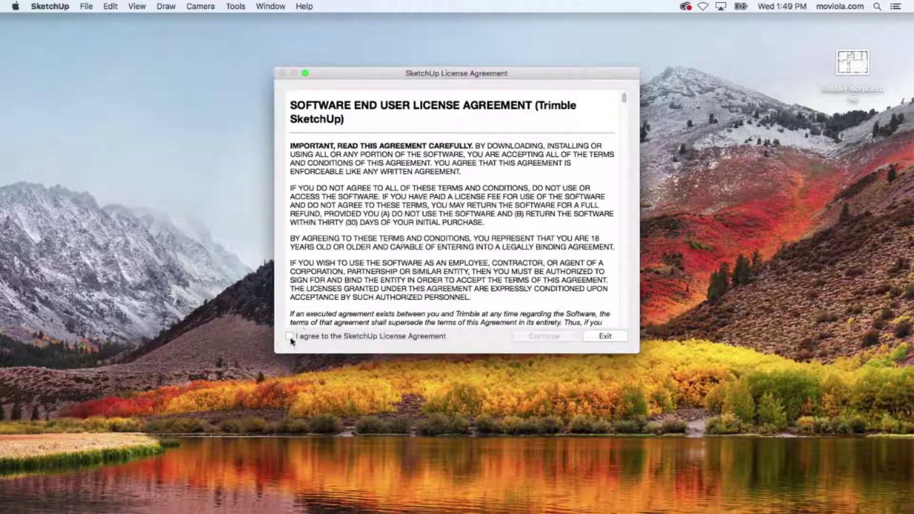
Accept the SketchUp License Agreement and continue to the welcome window.
{"action": "left_click", "coordinate": [289, 336]}
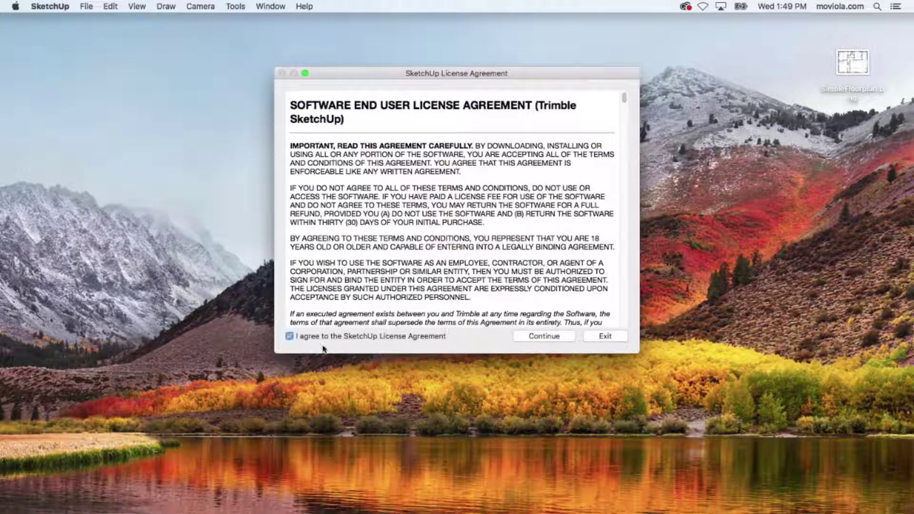
{"action": "left_click", "coordinate": [526, 337]}
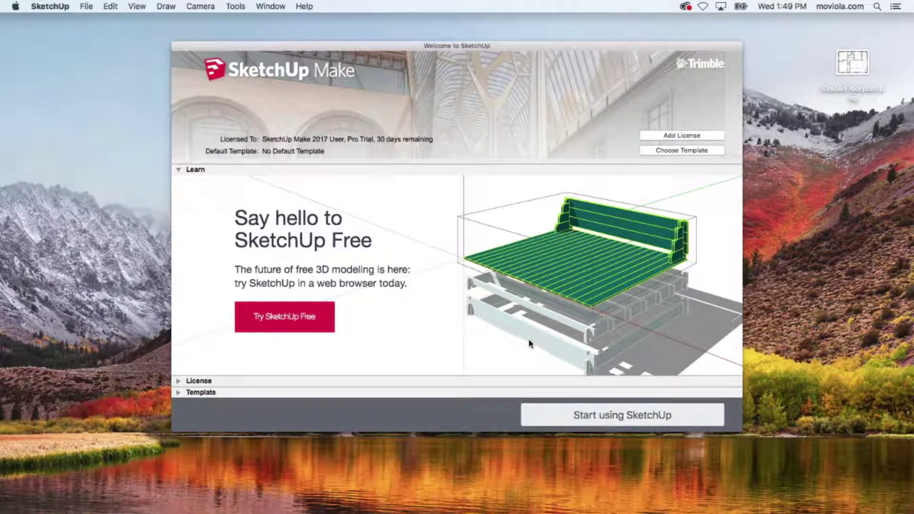
Choose Simple Template - Meters as the default template and start using SketchUp with a new model.
{"action": "left_click", "coordinate": [178, 393]}
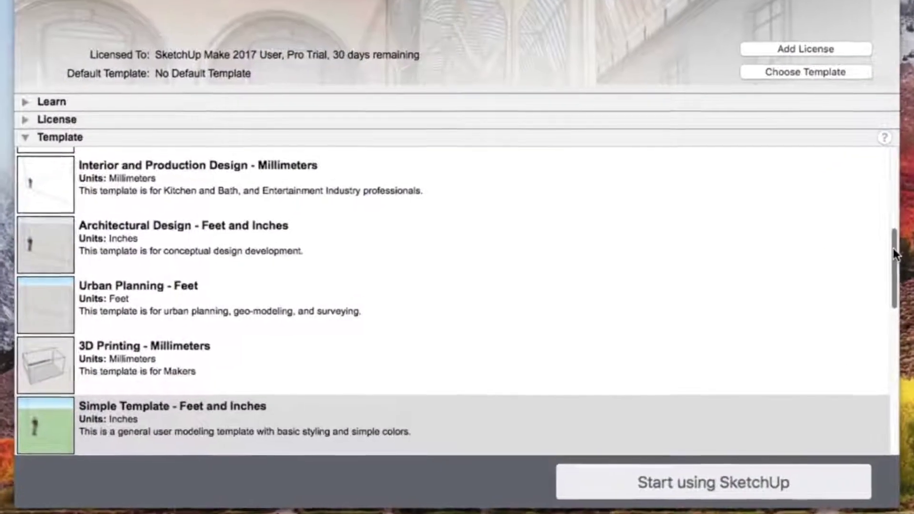
{"action": "left_click_drag", "start_coordinate": [893, 248], "coordinate": [897, 307]}
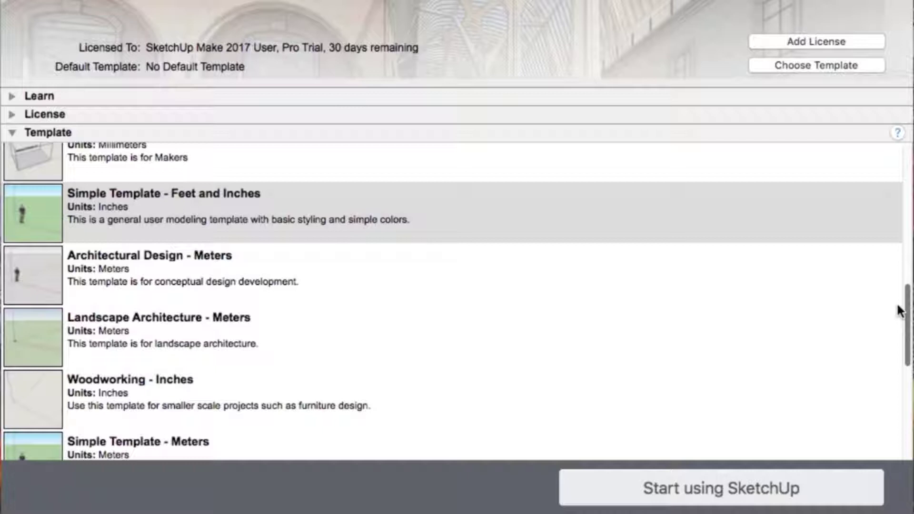
{"action": "left_click_drag", "start_coordinate": [899, 306], "coordinate": [898, 327]}
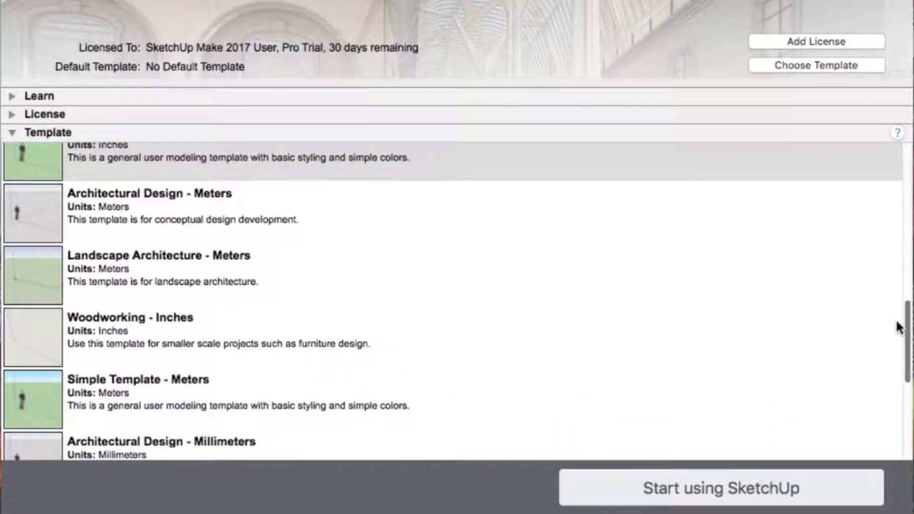
{"action": "left_click", "coordinate": [47, 397]}
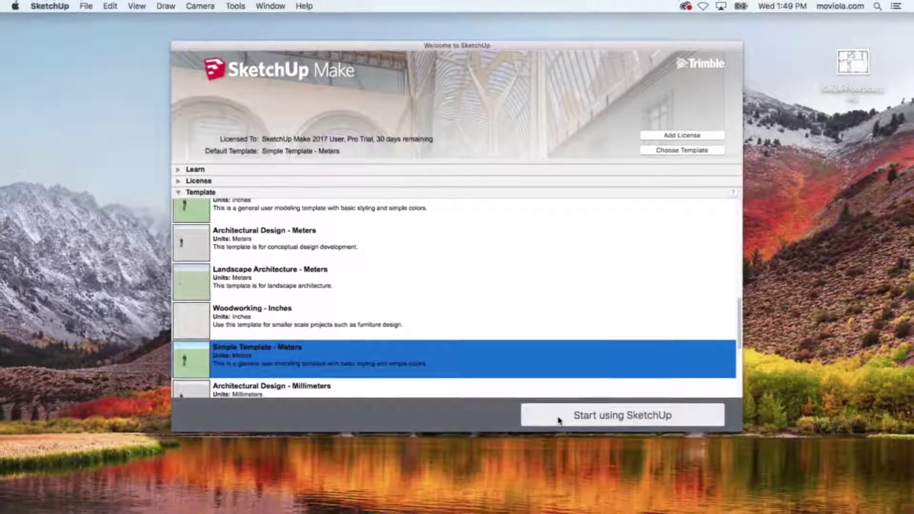
{"action": "left_click", "coordinate": [565, 423]}
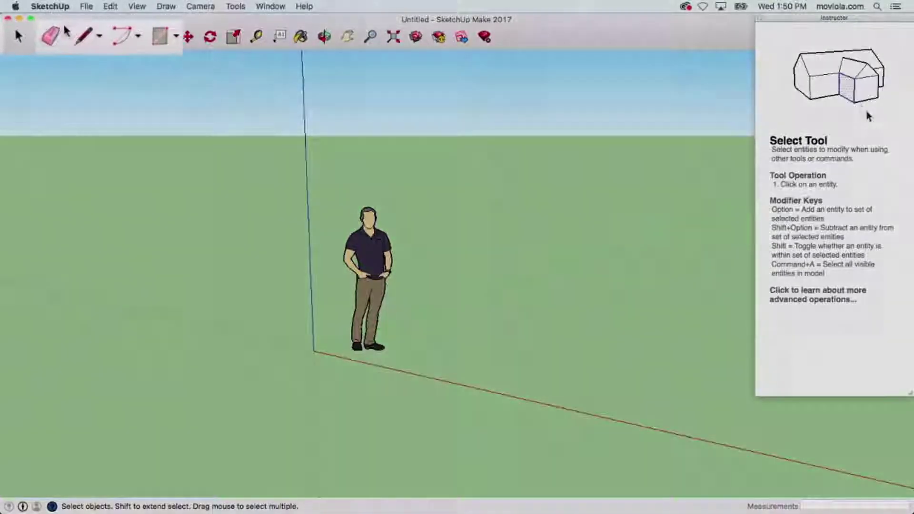
Read the Instructor help for the Eraser, Line, Arc and Rectangle tools.
{"action": "left_click", "coordinate": [64, 30]}
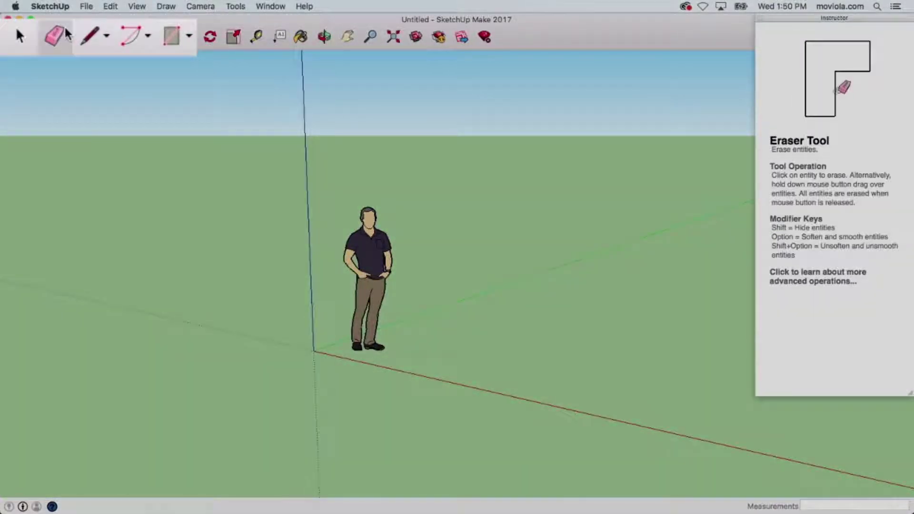
{"action": "left_click", "coordinate": [91, 37]}
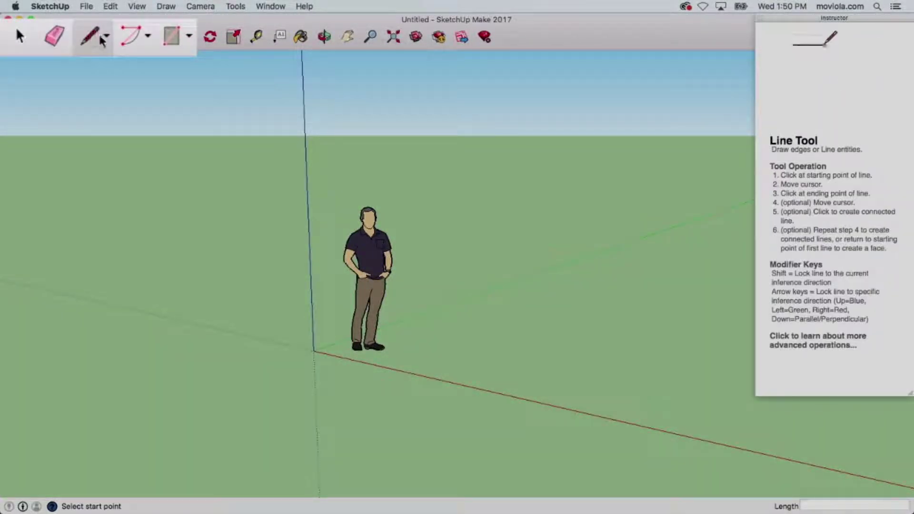
{"action": "left_click", "coordinate": [136, 41]}
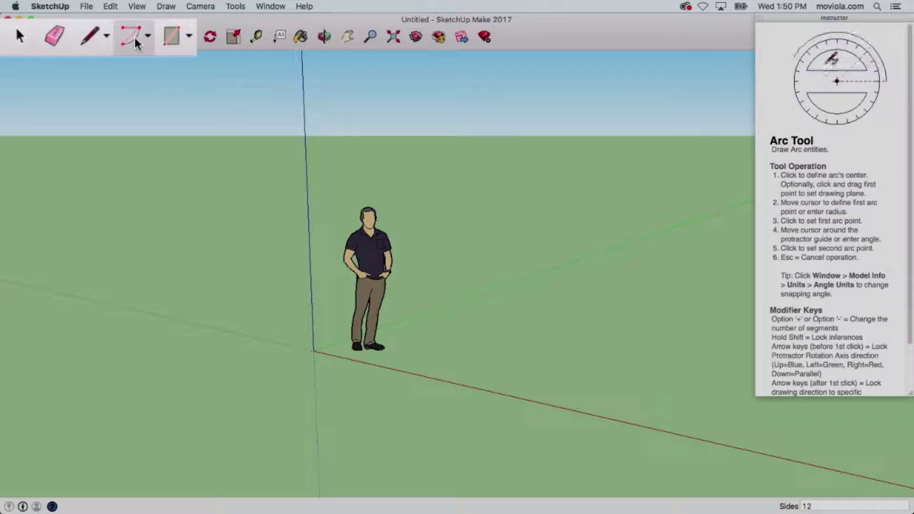
{"action": "left_click", "coordinate": [171, 44]}
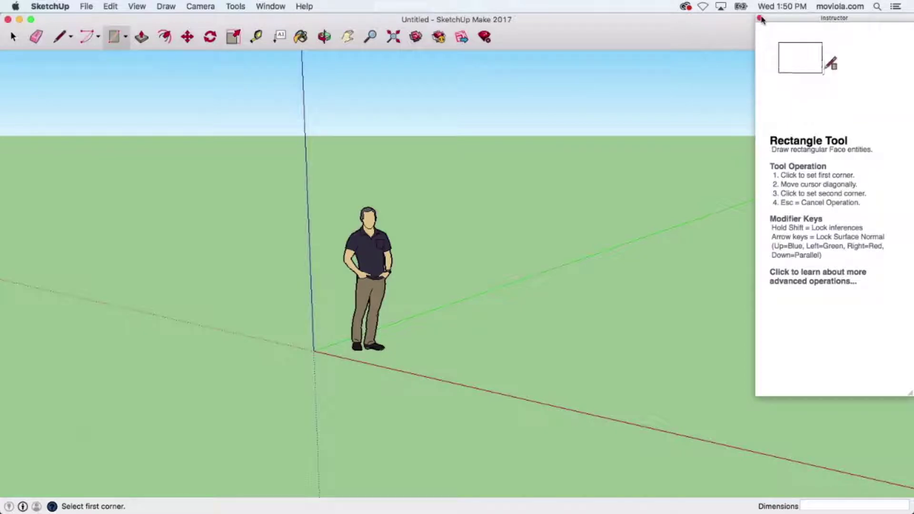
Close the Instructor window, show it again and return to the Select tool.
{"action": "left_click", "coordinate": [760, 18]}
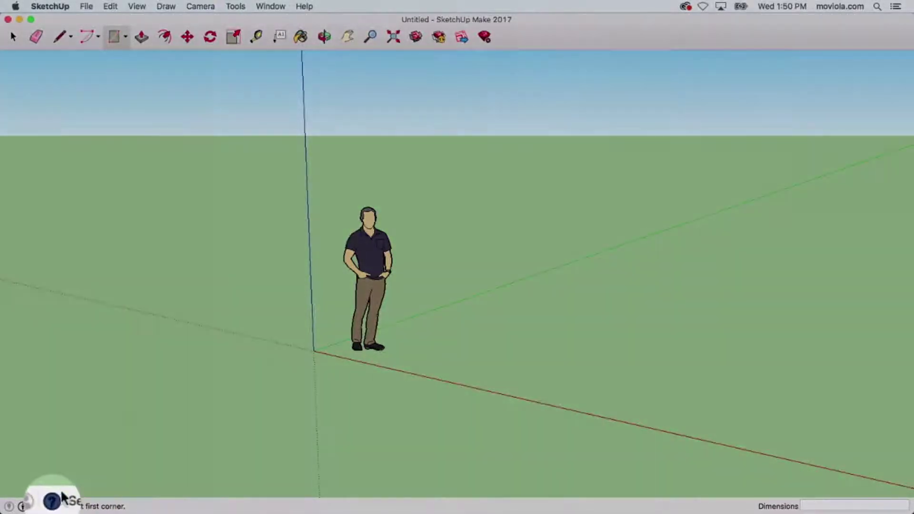
{"action": "left_click", "coordinate": [52, 506]}
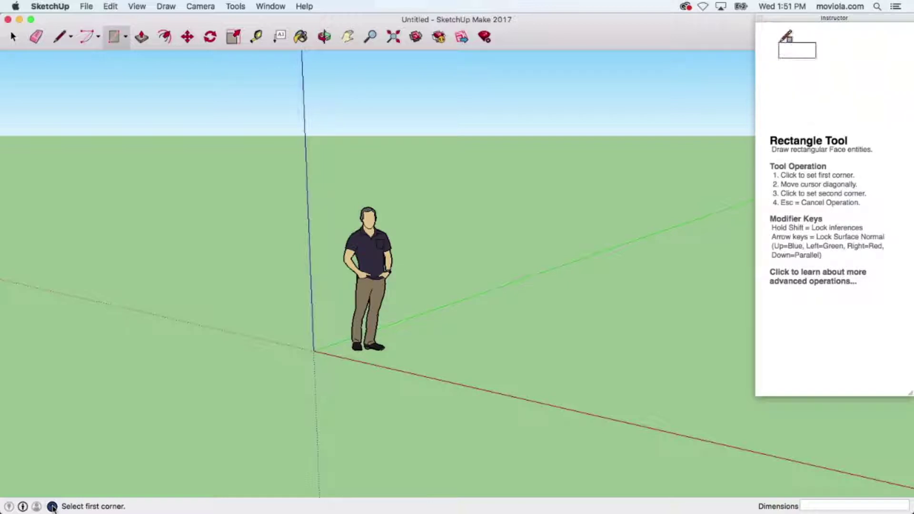
{"action": "key", "text": "space"}
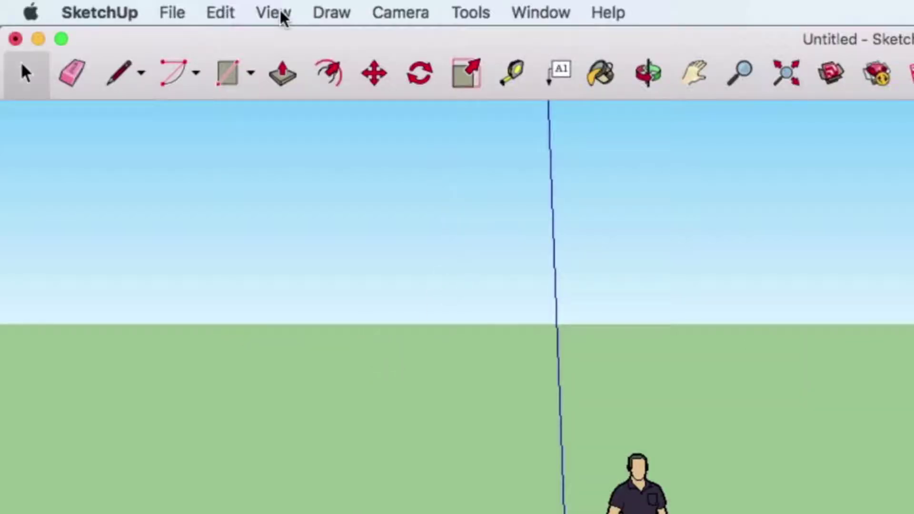
Customize the toolbar by adding the X-Ray Mode, Protractor and Styles items.
{"action": "left_click", "coordinate": [274, 13]}
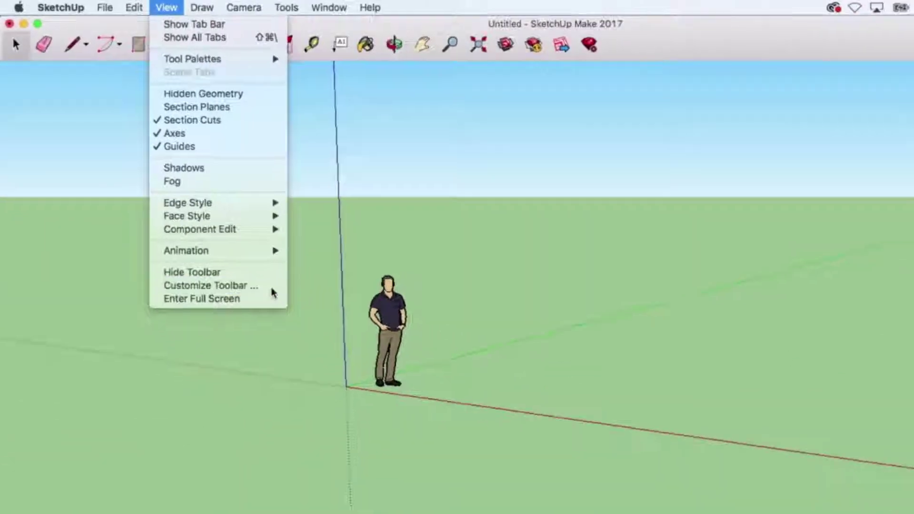
{"action": "left_click", "coordinate": [272, 286]}
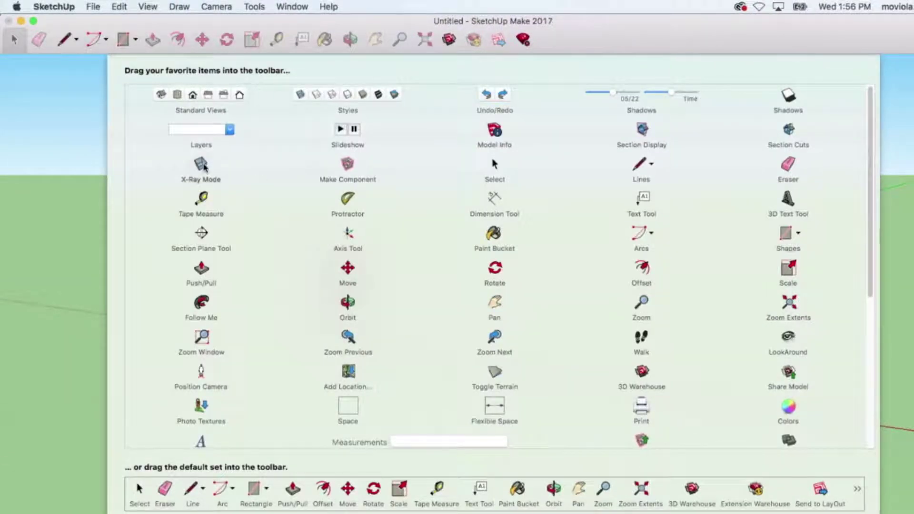
{"action": "left_click_drag", "start_coordinate": [203, 166], "coordinate": [300, 41]}
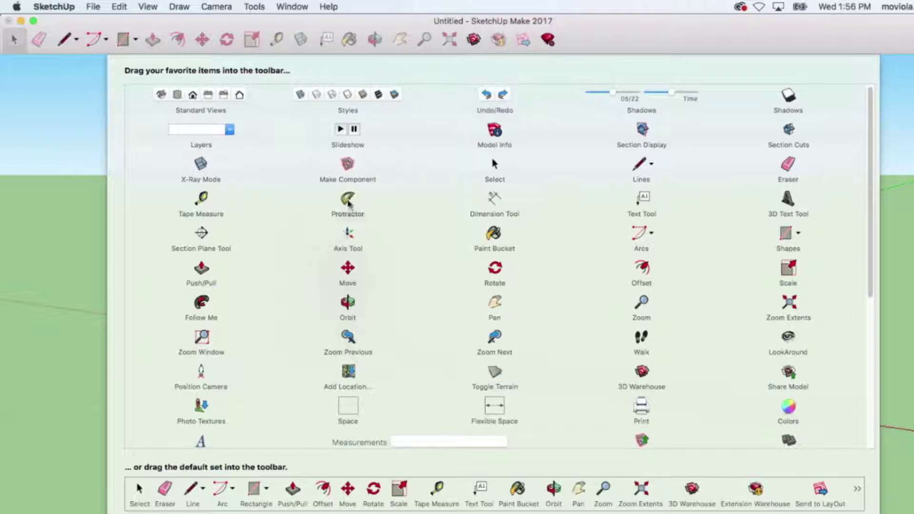
{"action": "left_click_drag", "start_coordinate": [348, 200], "coordinate": [317, 43]}
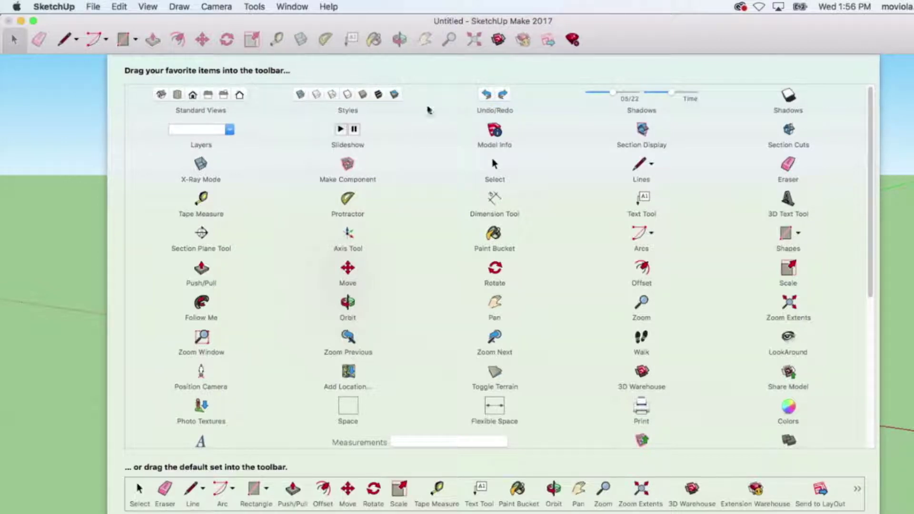
{"action": "left_click_drag", "start_coordinate": [313, 99], "coordinate": [300, 45]}
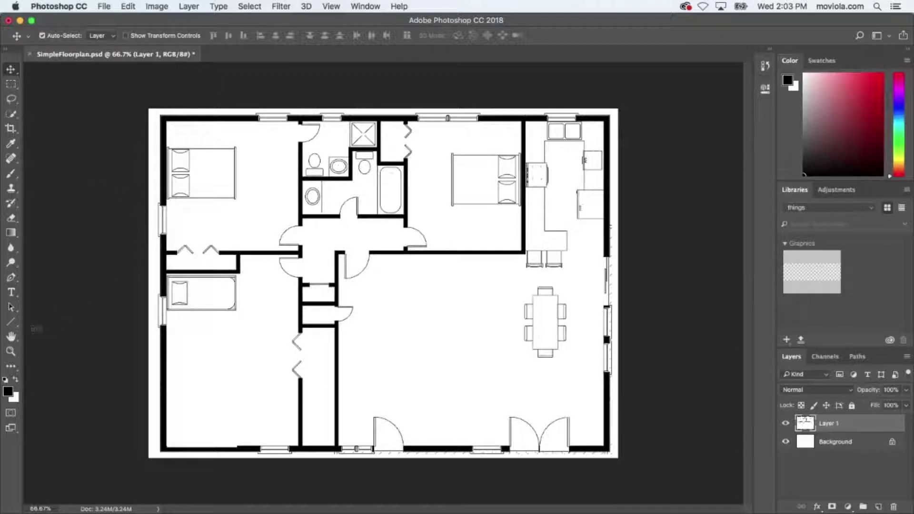
In Photoshop, draw a horizontal red double-headed arrow about 696 px long across the floor plan's large living area, from wall to wall.
{"action": "left_click", "coordinate": [11, 322]}
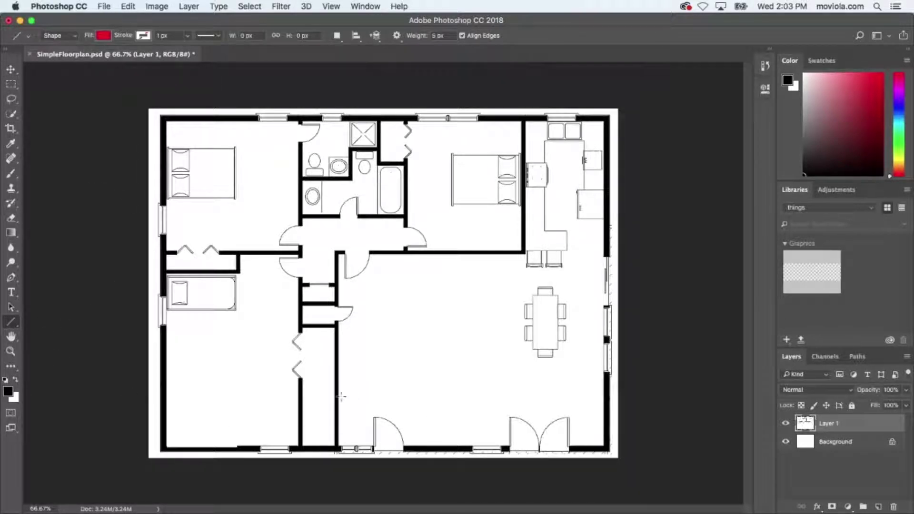
{"action": "left_click_drag", "start_coordinate": [338, 397], "coordinate": [604, 421], "text": "shift"}
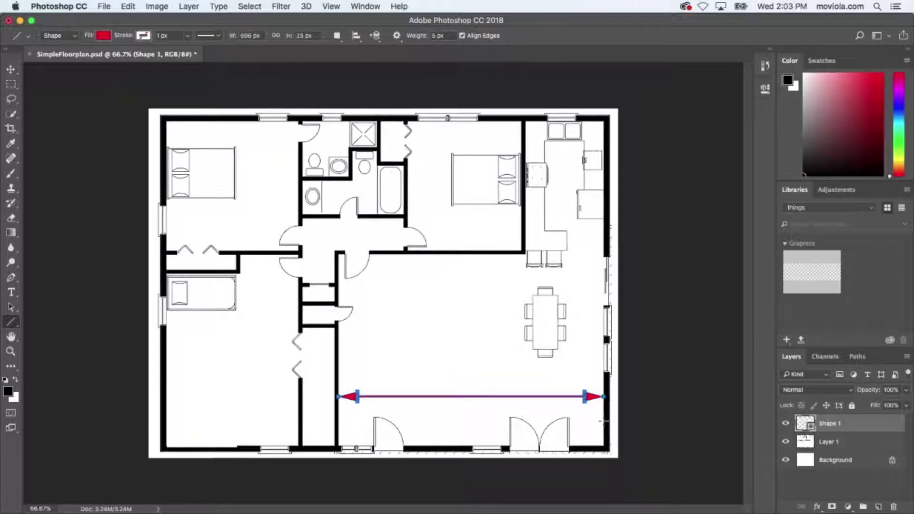
Add the text label "35 feet" just above the red arrow in the floor plan.
{"action": "key", "text": "z"}
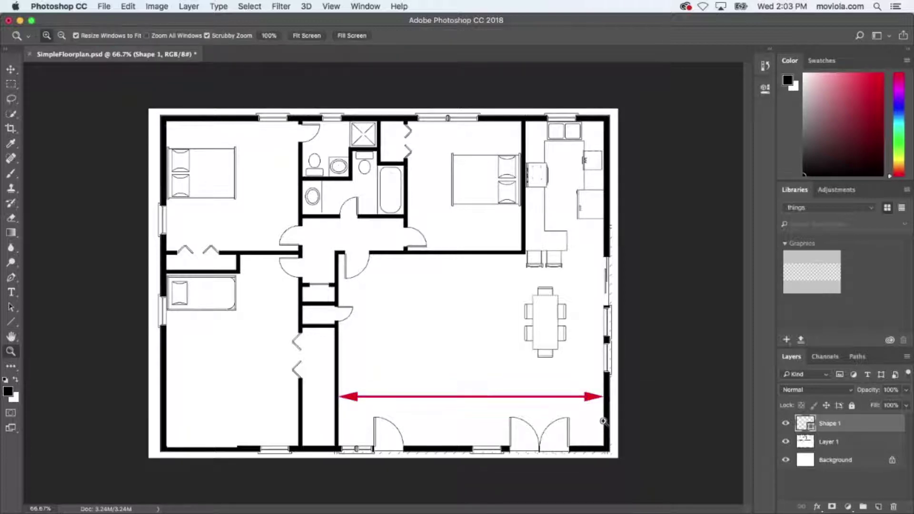
{"action": "left_click", "coordinate": [603, 422]}
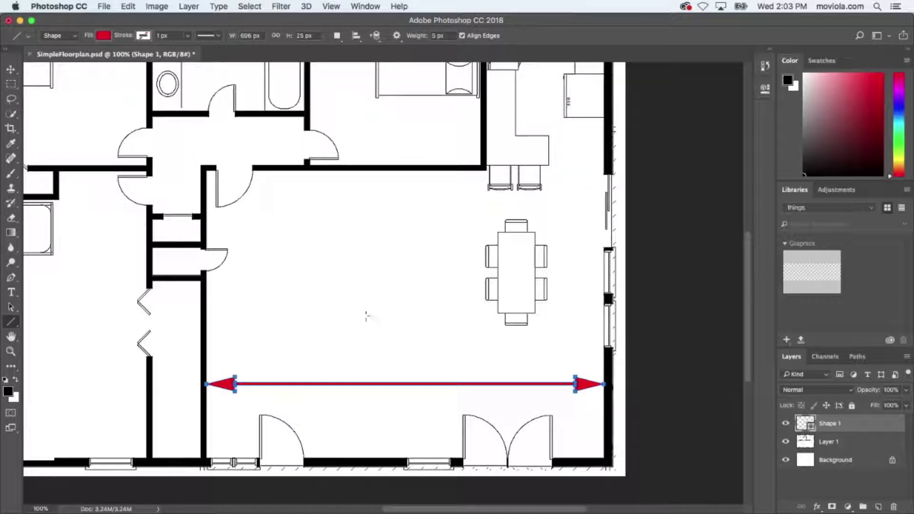
{"action": "key", "text": "t"}
{"action": "left_click", "coordinate": [351, 374]}
{"action": "type", "text": "35 feet"}
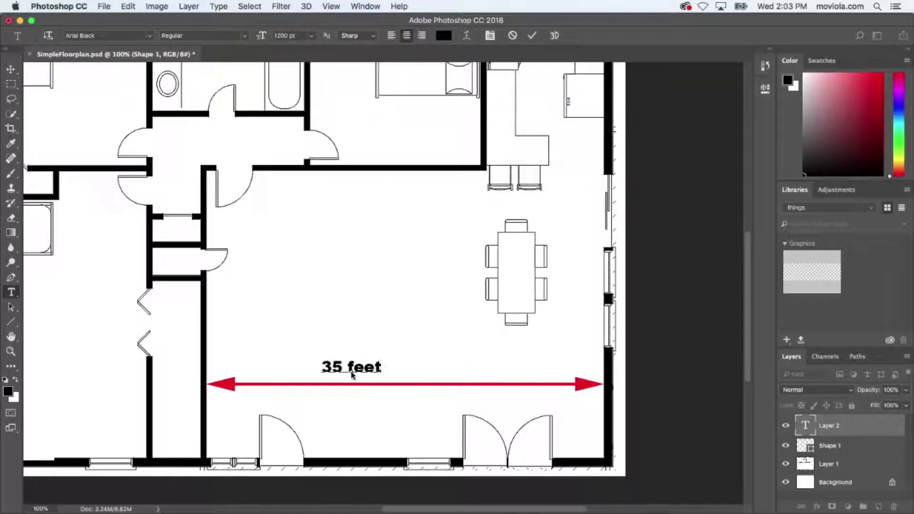
{"action": "key", "text": "super+Return"}
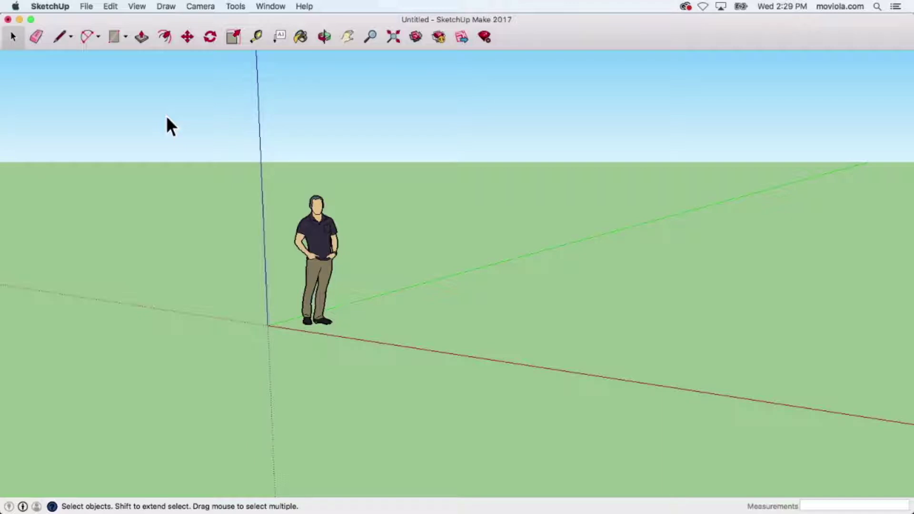
In SketchUp, draw a ground-plane rectangle of about 6.01 m by 5.08 m starting at the origin.
{"action": "left_click", "coordinate": [125, 38]}
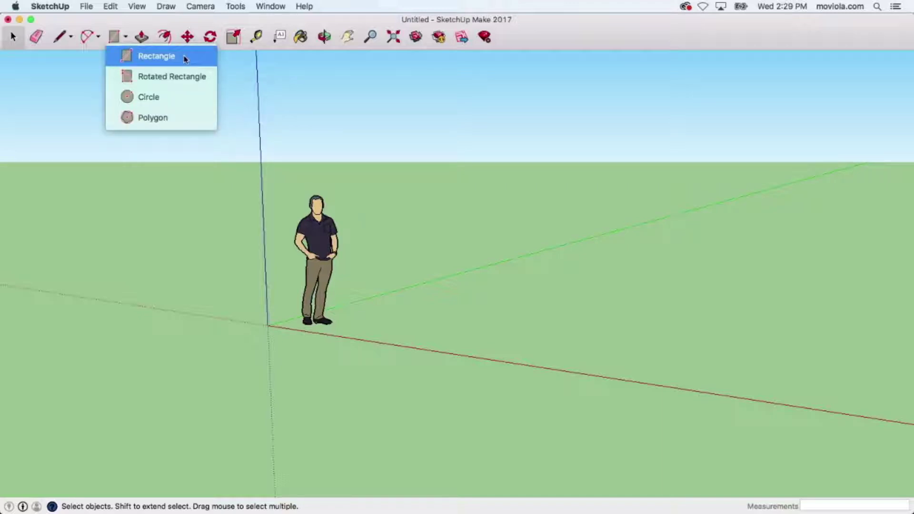
{"action": "left_click", "coordinate": [184, 56]}
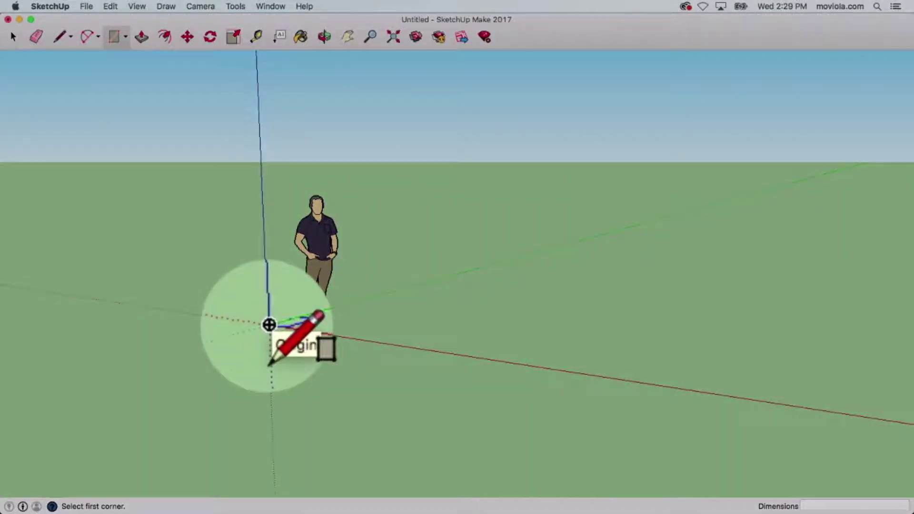
{"action": "left_click", "coordinate": [269, 325]}
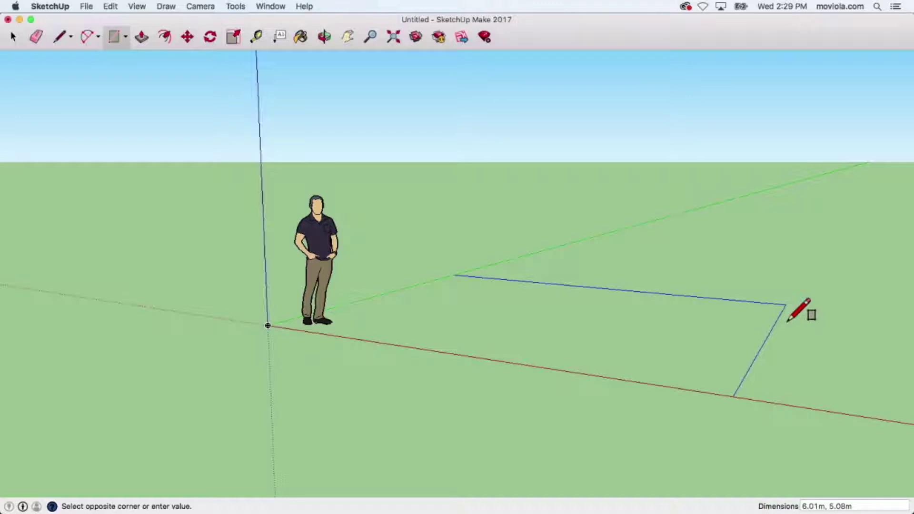
{"action": "left_click", "coordinate": [788, 321]}
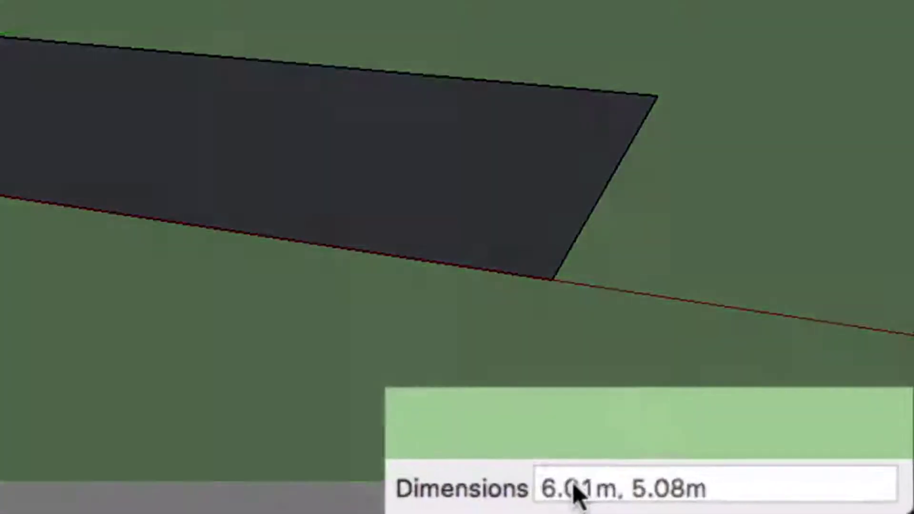
Set the rectangle's length along the red axis to 35 feet, keeping the 5.08 m width.
{"action": "double_click", "coordinate": [711, 499]}
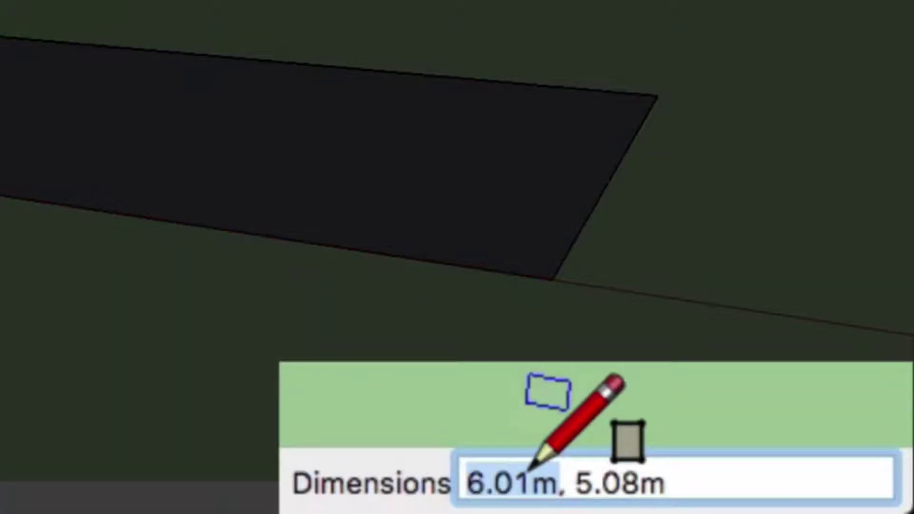
{"action": "type", "text": "35"}
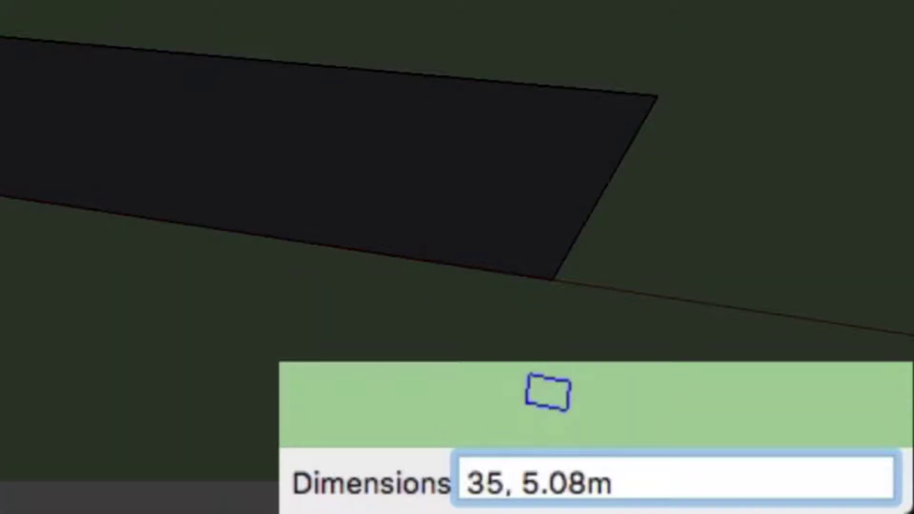
{"action": "type", "text": "'"}
{"action": "key", "text": "Return"}
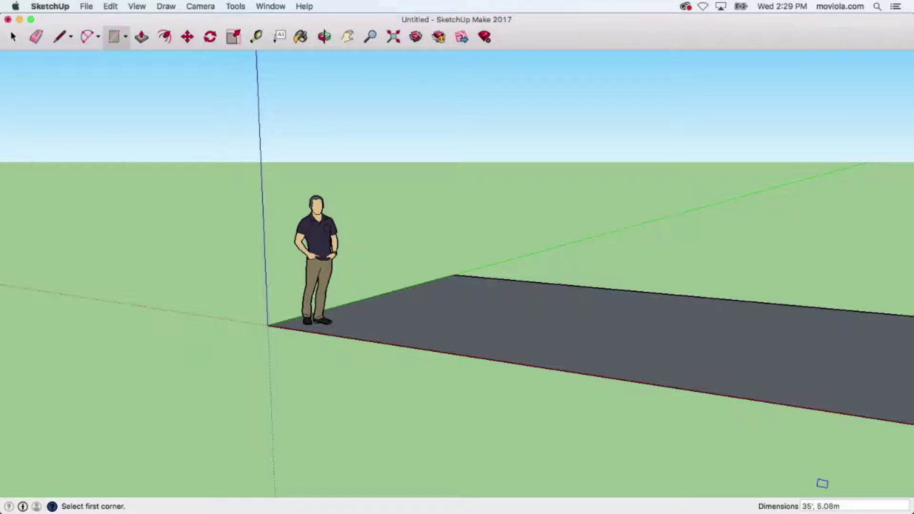
Orbit, pan and zoom around the 35-foot rectangle, and fit the whole model in the view.
{"action": "left_click", "coordinate": [325, 38]}
{"action": "mouse_move", "coordinate": [611, 294]}
{"action": "left_mouse_down"}
{"action": "mouse_move", "coordinate": [629, 306]}
{"action": "mouse_move", "coordinate": [516, 272]}
{"action": "mouse_move", "coordinate": [528, 285]}
{"action": "mouse_move", "coordinate": [624, 292]}
{"action": "left_mouse_up"}
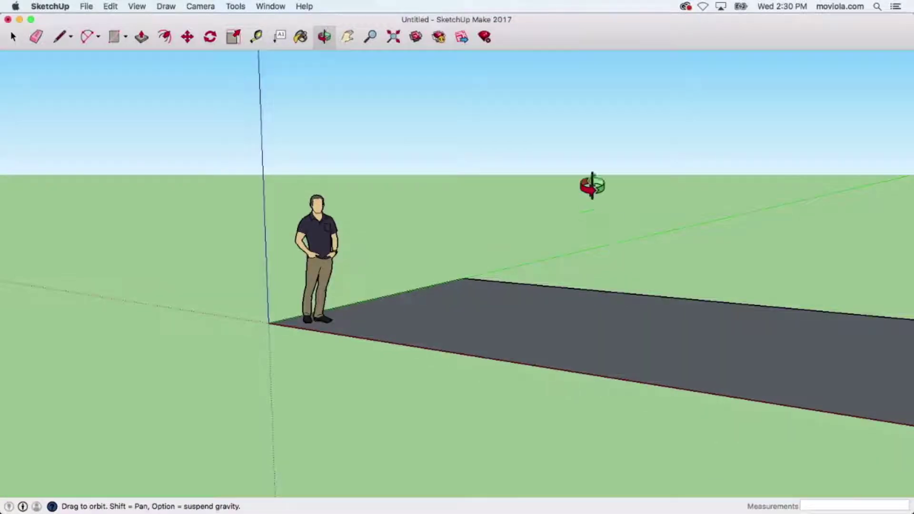
{"action": "left_click", "coordinate": [348, 37]}
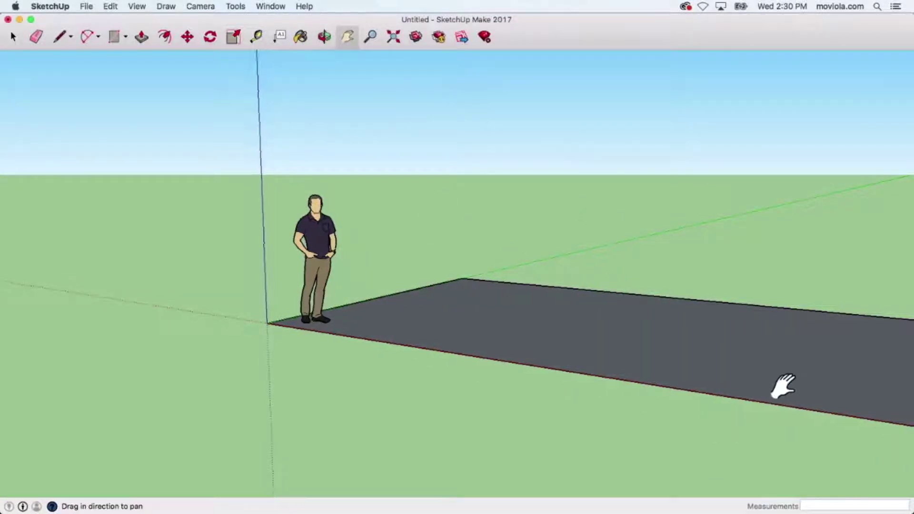
{"action": "left_click_drag", "start_coordinate": [776, 384], "coordinate": [408, 326]}
{"action": "left_click", "coordinate": [377, 39]}
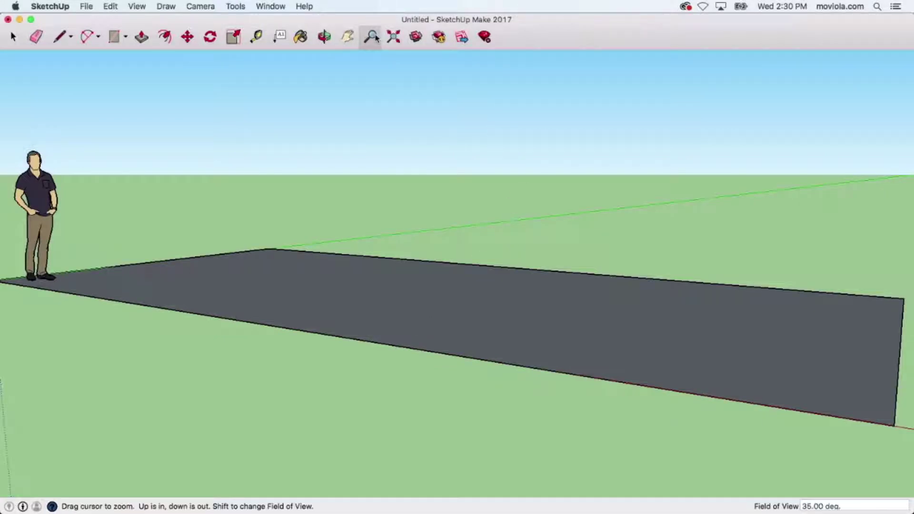
{"action": "left_click_drag", "start_coordinate": [381, 279], "coordinate": [243, 392]}
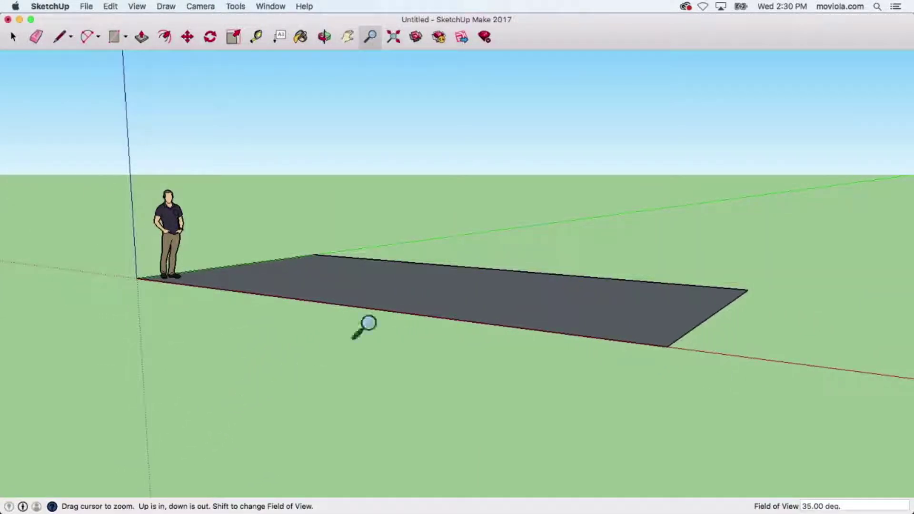
{"action": "left_click", "coordinate": [393, 37]}
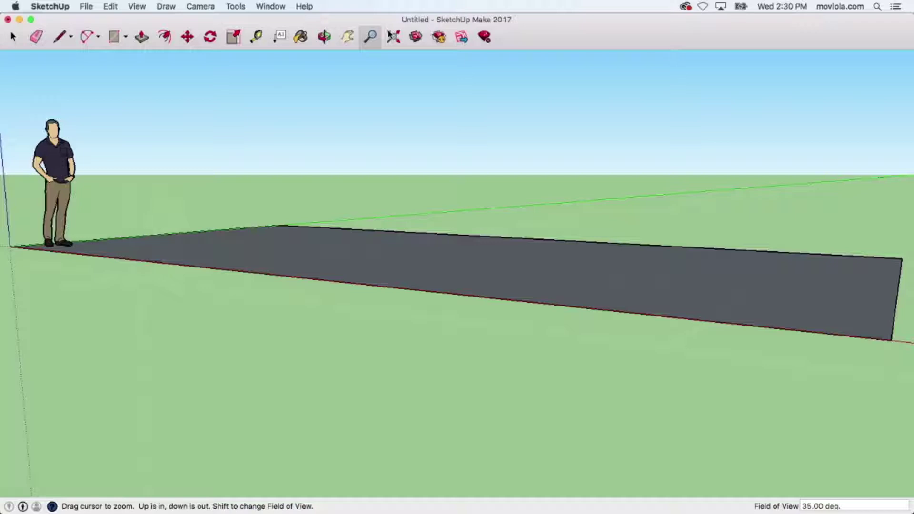
{"action": "left_click", "coordinate": [14, 38]}
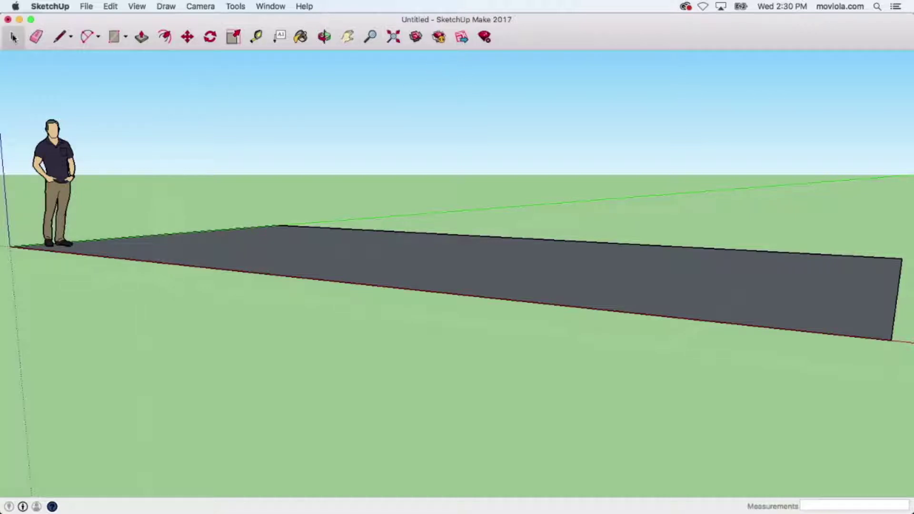
{"action": "middle_click_drag", "start_coordinate": [456, 261], "coordinate": [374, 264]}
{"action": "scroll", "coordinate": [376, 263], "scroll_direction": "down", "scroll_amount": 2}
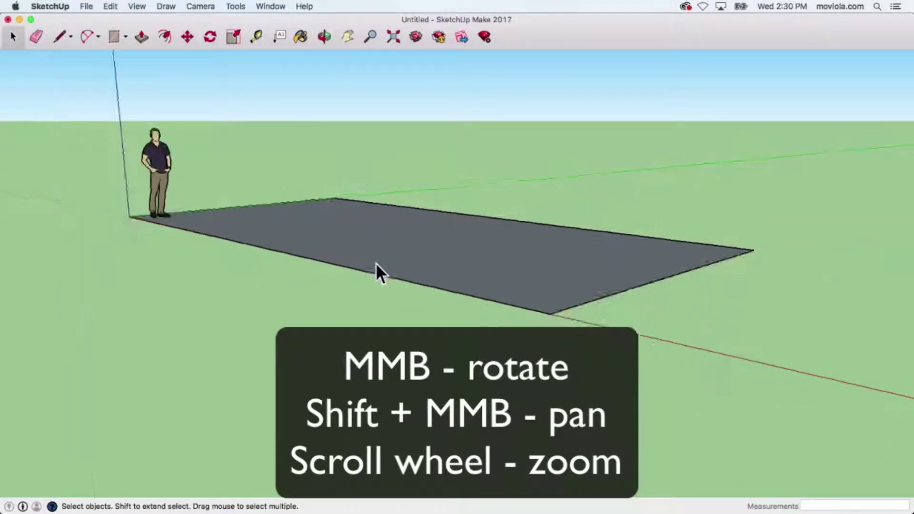
{"action": "scroll", "coordinate": [375, 263], "scroll_direction": "up", "scroll_amount": 4}
{"action": "scroll", "coordinate": [376, 263], "scroll_direction": "down", "scroll_amount": 5}
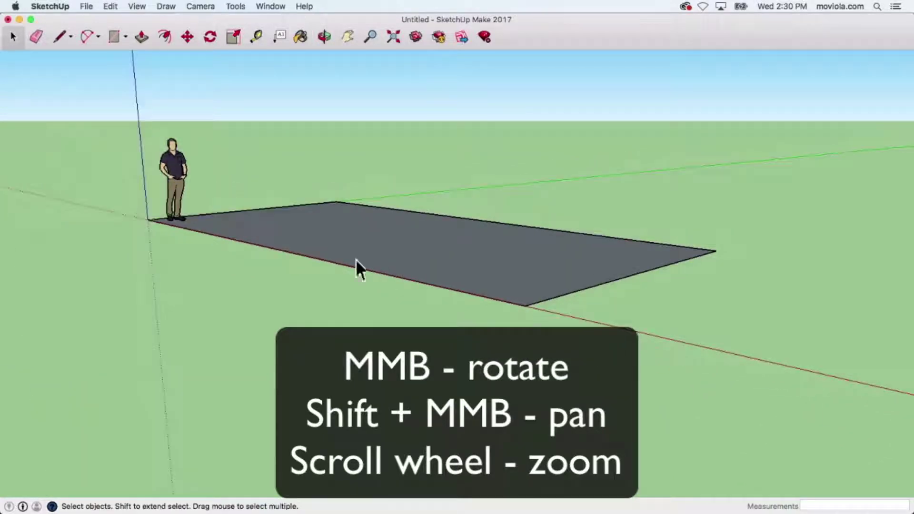
{"action": "middle_click_drag", "start_coordinate": [300, 272], "coordinate": [407, 271]}
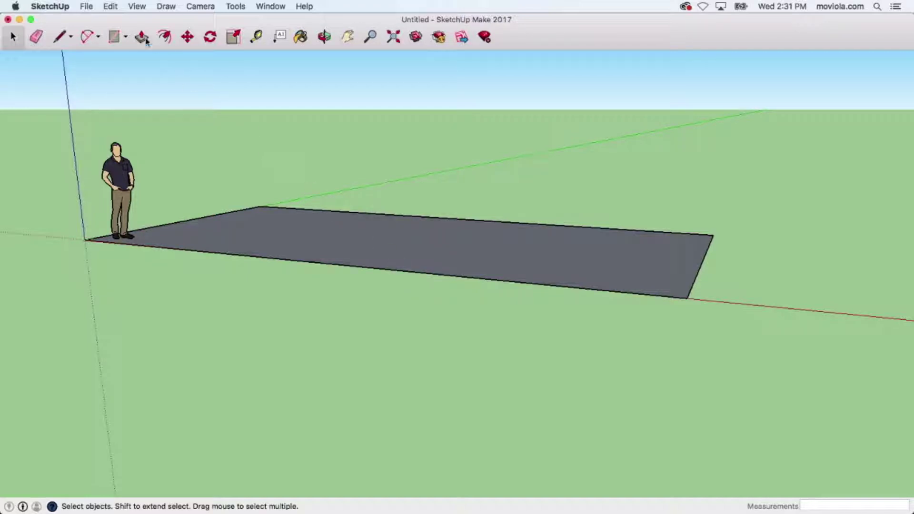
Import SimpleFloorplan.png from the Desktop as an image and place it flat on the ground from the rectangle's front edge, about 9 m high.
{"action": "left_click", "coordinate": [89, 7]}
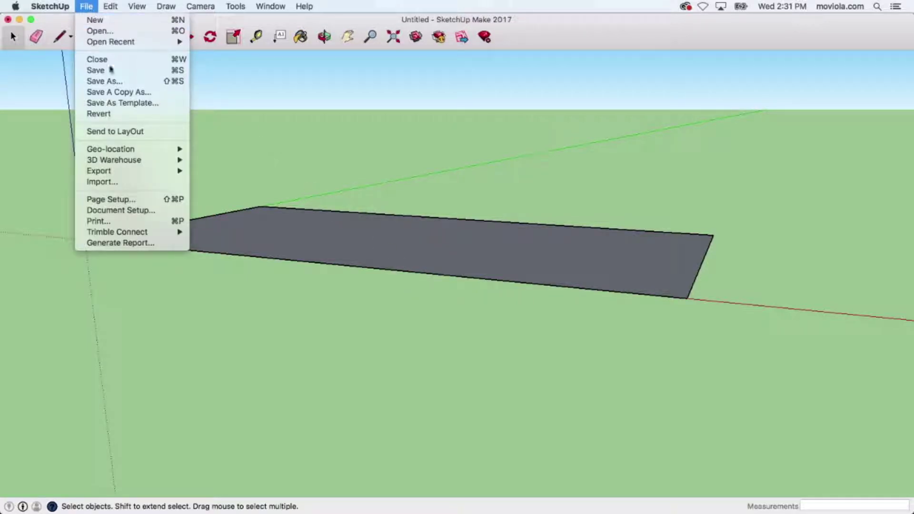
{"action": "left_click", "coordinate": [135, 183]}
{"action": "left_click", "coordinate": [312, 140]}
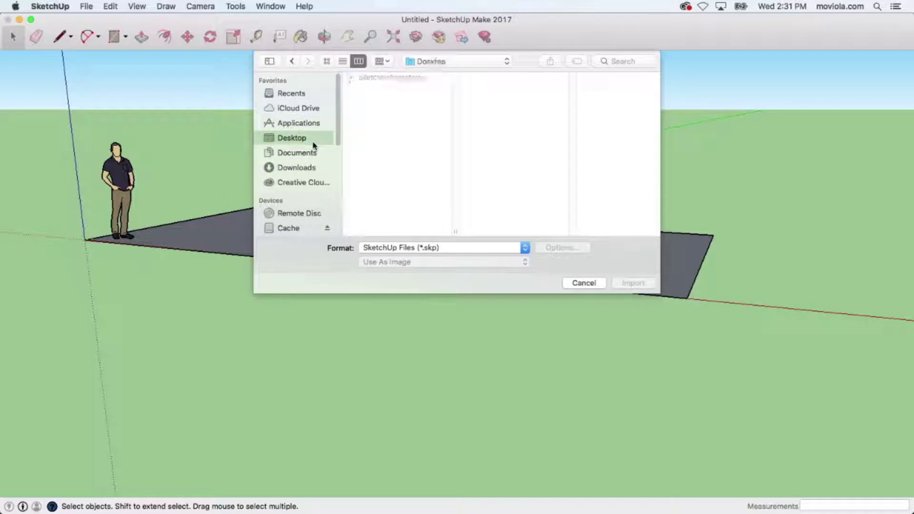
{"action": "left_click", "coordinate": [518, 248]}
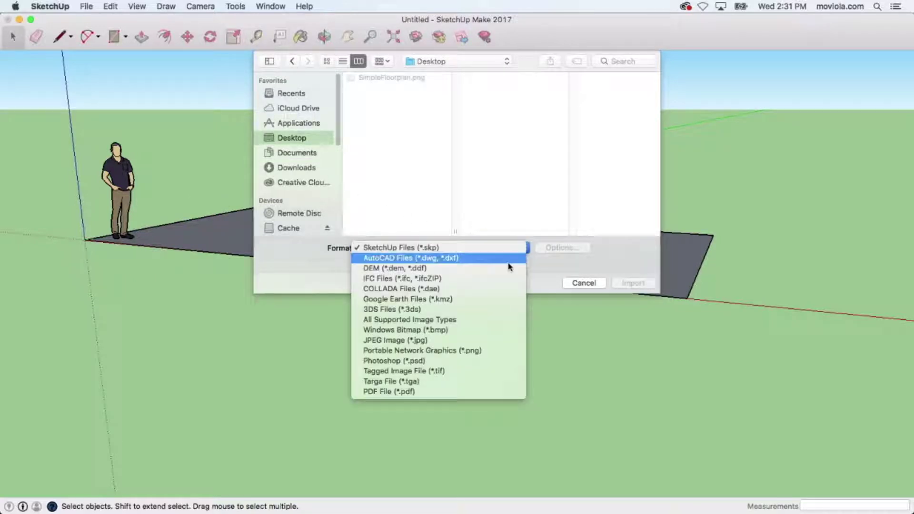
{"action": "left_click", "coordinate": [504, 320]}
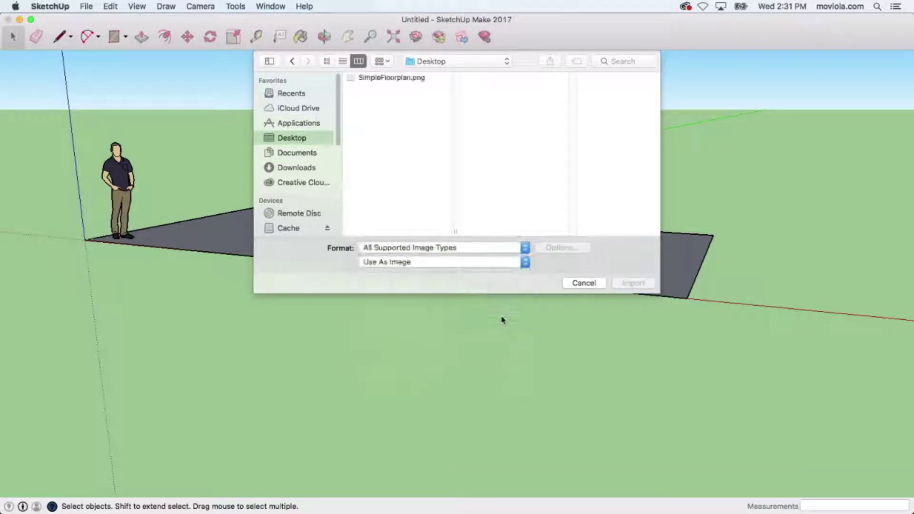
{"action": "left_click", "coordinate": [414, 81]}
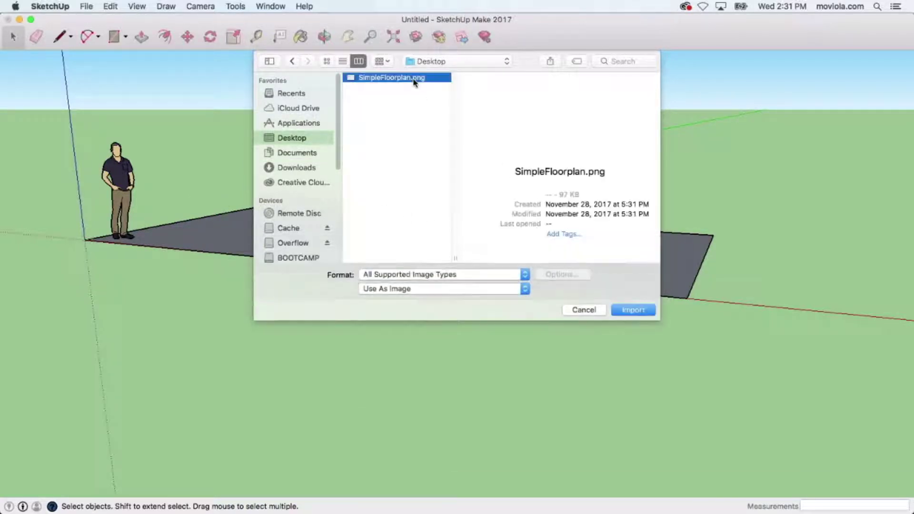
{"action": "left_click", "coordinate": [633, 310]}
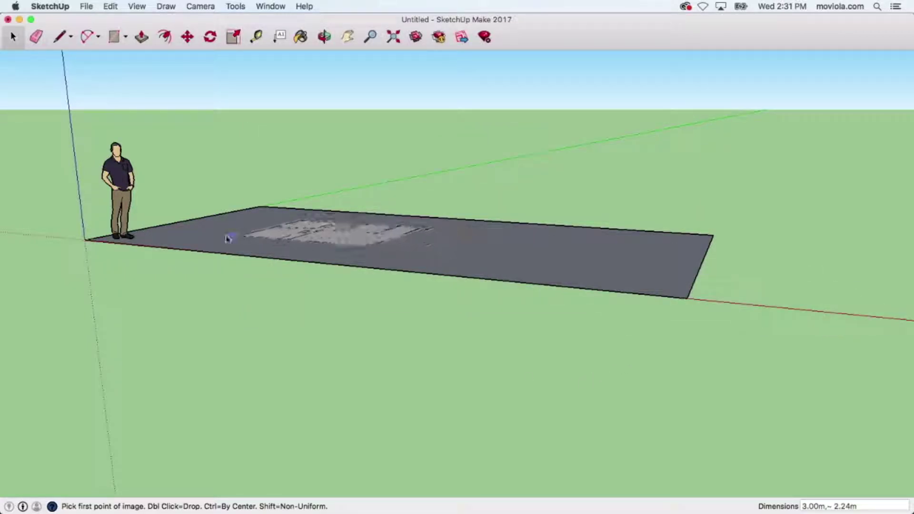
{"action": "left_click", "coordinate": [190, 242]}
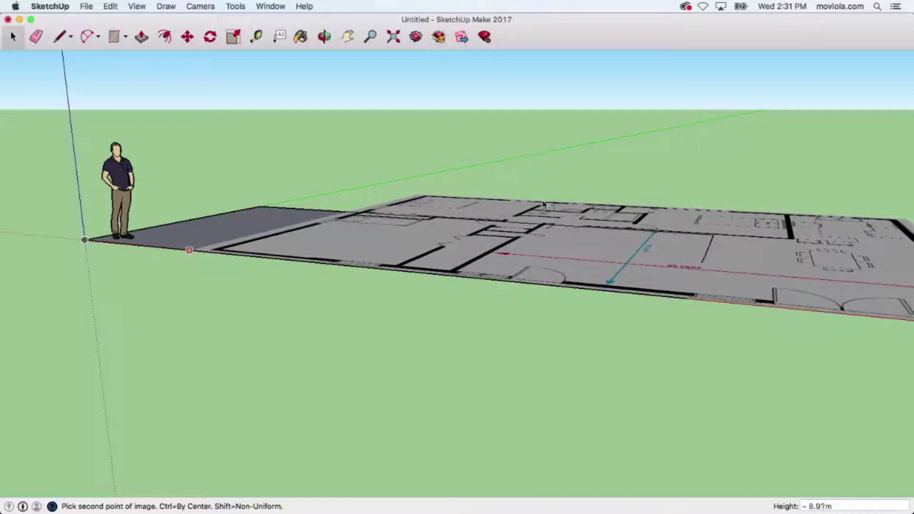
{"action": "left_click", "coordinate": [532, 201]}
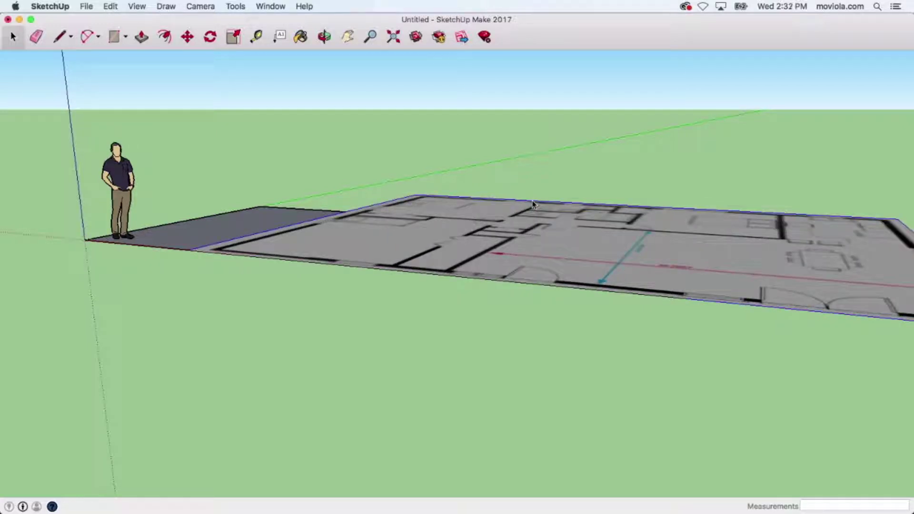
Move the floor plan image about 7.82 m back towards the standing figure, over the rear of the reference rectangle.
{"action": "middle_click_drag", "start_coordinate": [532, 203], "coordinate": [496, 229]}
{"action": "scroll", "coordinate": [484, 215], "scroll_direction": "down", "scroll_amount": 2}
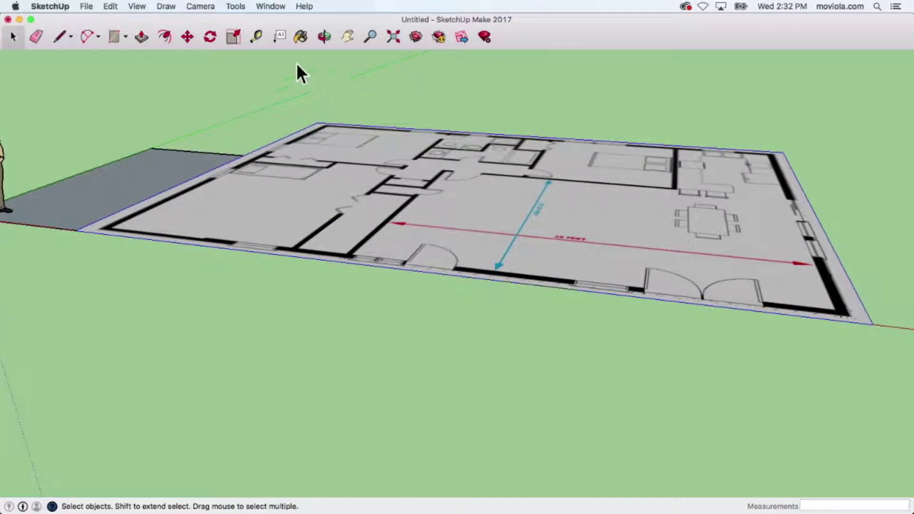
{"action": "left_click", "coordinate": [187, 37]}
{"action": "left_click", "coordinate": [415, 239]}
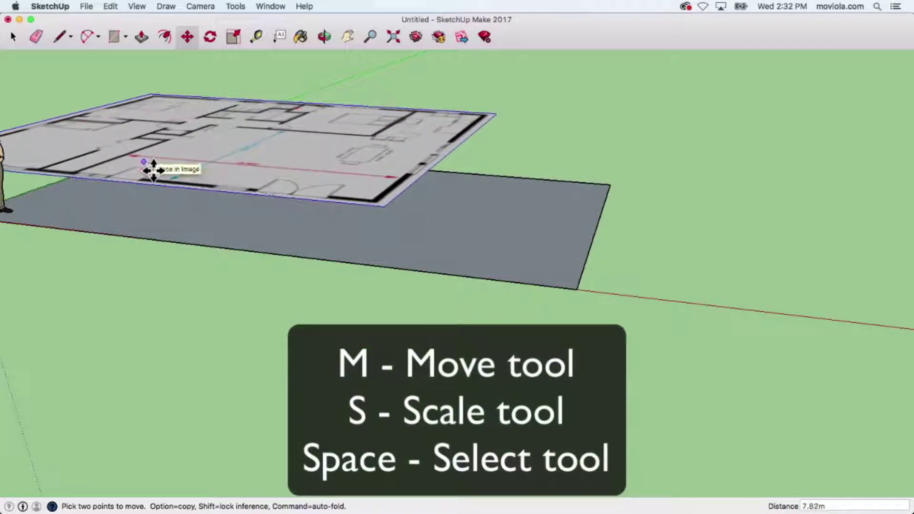
Scale the floor plan image uniformly by about 1.43 from its far corner, and move it back over the rectangle.
{"action": "left_click", "coordinate": [233, 38]}
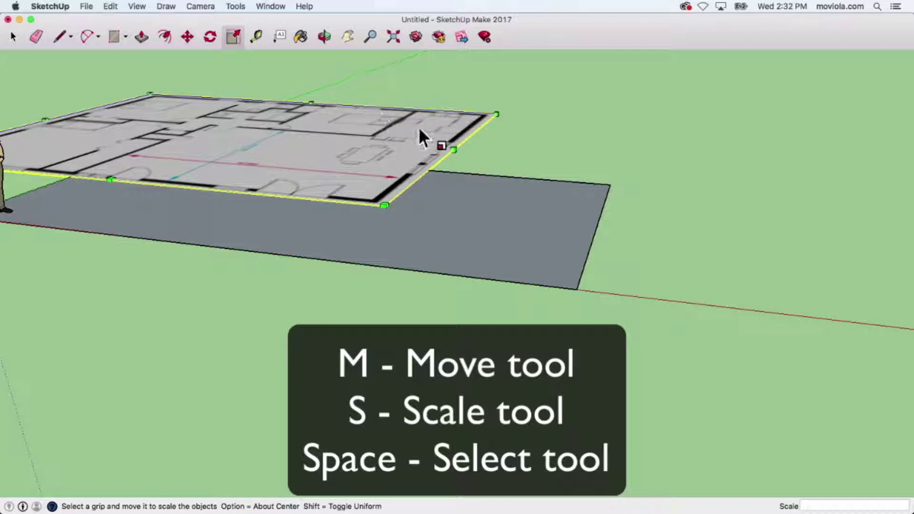
{"action": "left_click", "coordinate": [498, 116]}
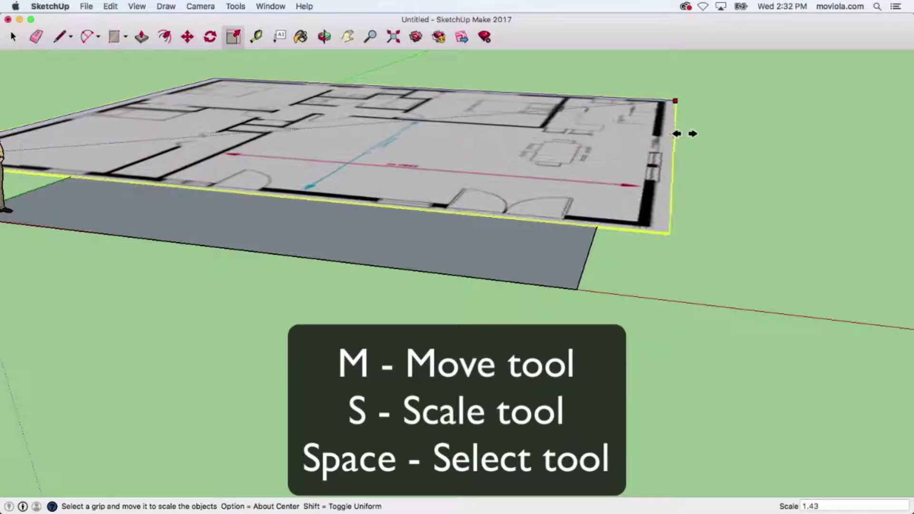
{"action": "left_click", "coordinate": [705, 136]}
{"action": "key", "text": "m"}
{"action": "left_click", "coordinate": [716, 137]}
{"action": "left_click", "coordinate": [591, 140]}
Enlarge the floor plan image by a factor of about 1.07 and reposition it behind the rectangle for comparison.
{"action": "key", "text": "s"}
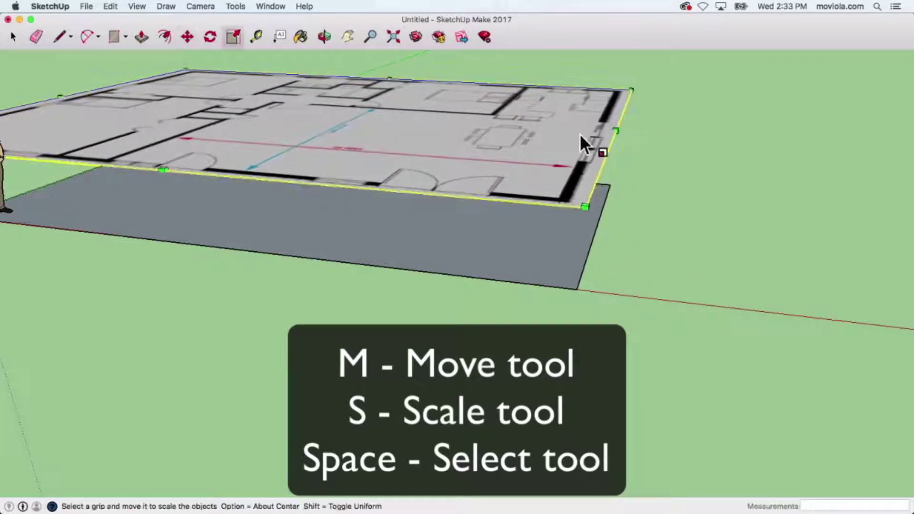
{"action": "left_click", "coordinate": [630, 93]}
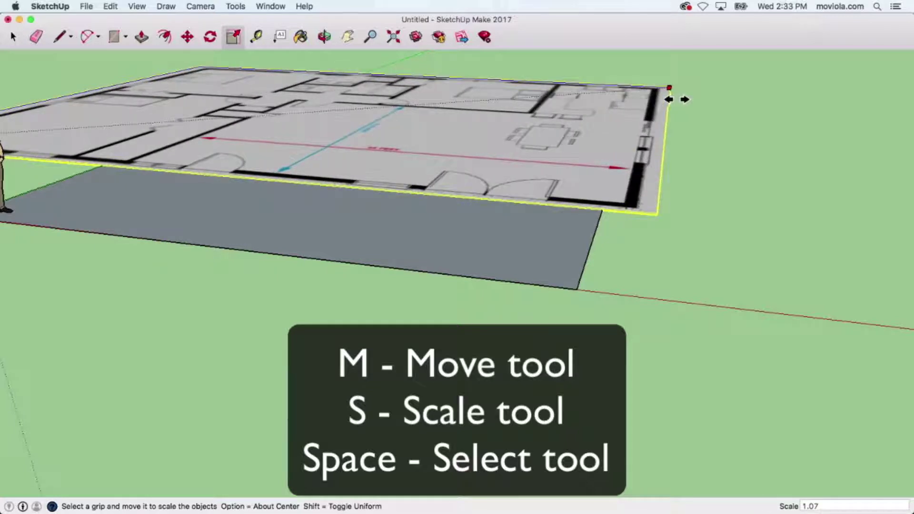
{"action": "left_click", "coordinate": [669, 88]}
{"action": "key", "text": "m"}
{"action": "left_click", "coordinate": [592, 112]}
{"action": "left_click", "coordinate": [572, 119]}
Scale the floor plan by about 1.01 from its front corner and move it about 3.84 m so the large room covers the rectangle.
{"action": "scroll", "coordinate": [402, 284], "scroll_direction": "up", "scroll_amount": 5}
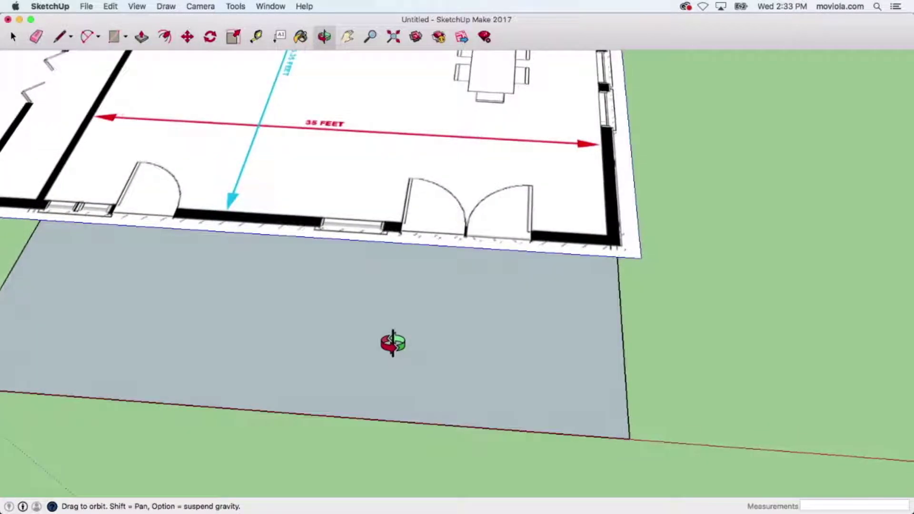
{"action": "left_click", "coordinate": [334, 188]}
{"action": "key", "text": "s"}
{"action": "left_click", "coordinate": [647, 260]}
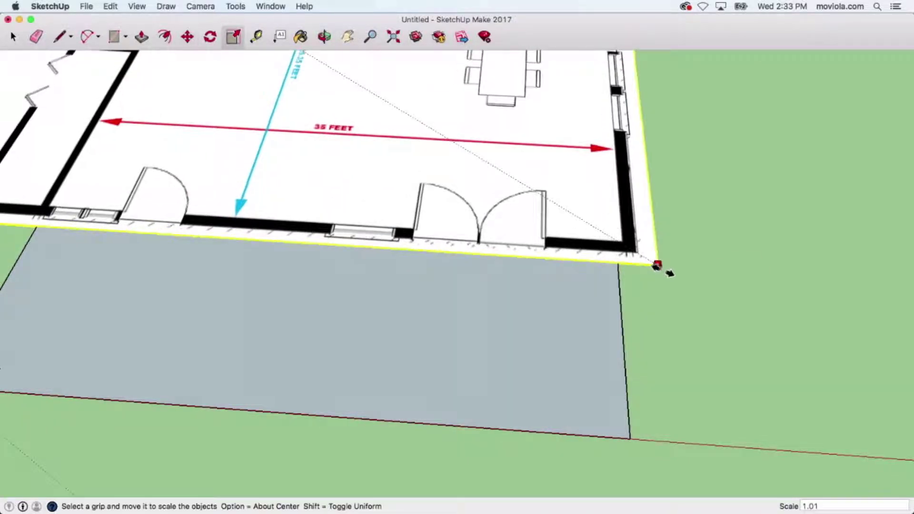
{"action": "key", "text": "m"}
{"action": "left_click", "coordinate": [551, 234]}
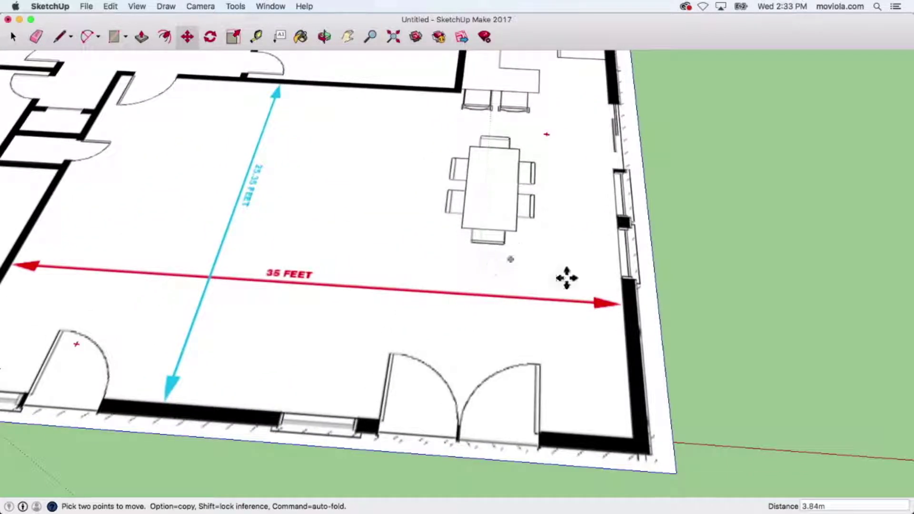
Turn on the X-ray face style to see the reference rectangle through the floor plan image.
{"action": "middle_click_drag", "start_coordinate": [720, 314], "coordinate": [480, 338]}
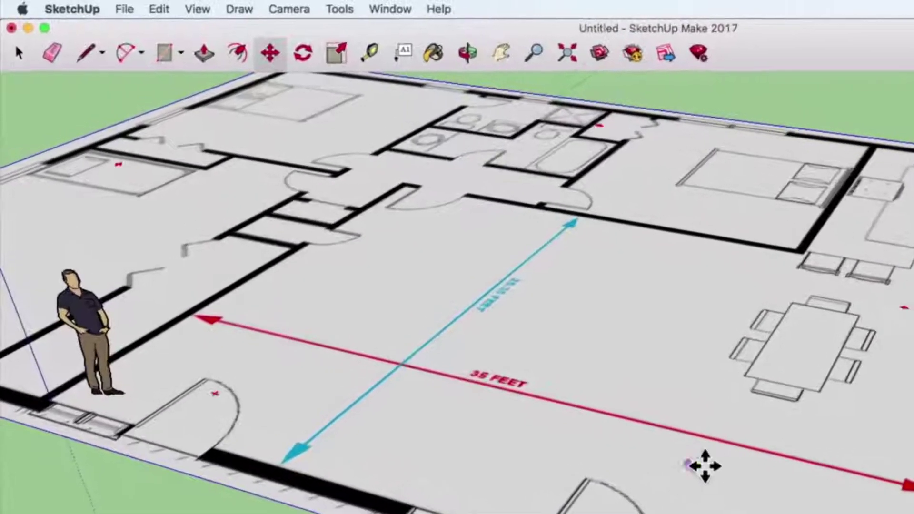
{"action": "left_click", "coordinate": [197, 9]}
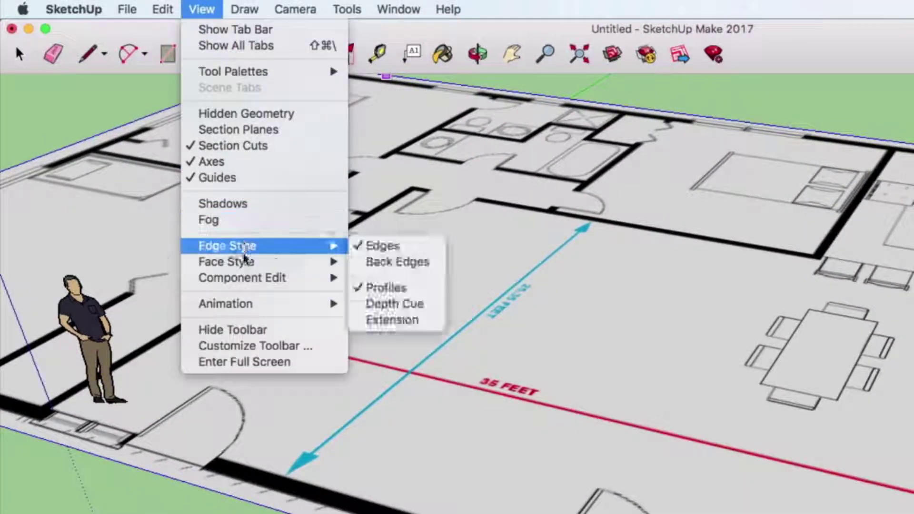
{"action": "mouse_move", "coordinate": [318, 262]}
{"action": "left_click", "coordinate": [380, 262]}
Fine-tune the floor plan's uniform scale from its front outer corner to match the 35-foot room width to the rectangle.
{"action": "scroll", "coordinate": [388, 271], "scroll_direction": "up", "scroll_amount": 3}
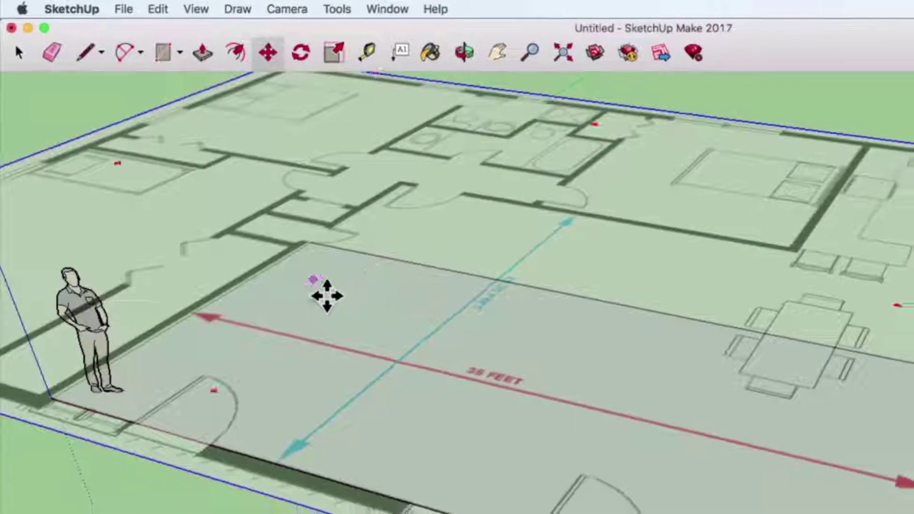
{"action": "middle_click_drag", "start_coordinate": [323, 296], "coordinate": [486, 344]}
{"action": "key", "text": "m"}
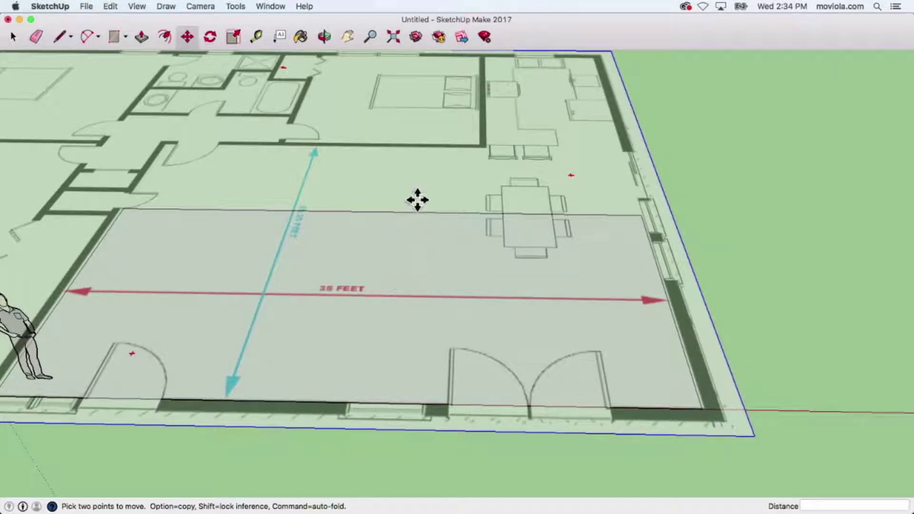
{"action": "key", "text": "s"}
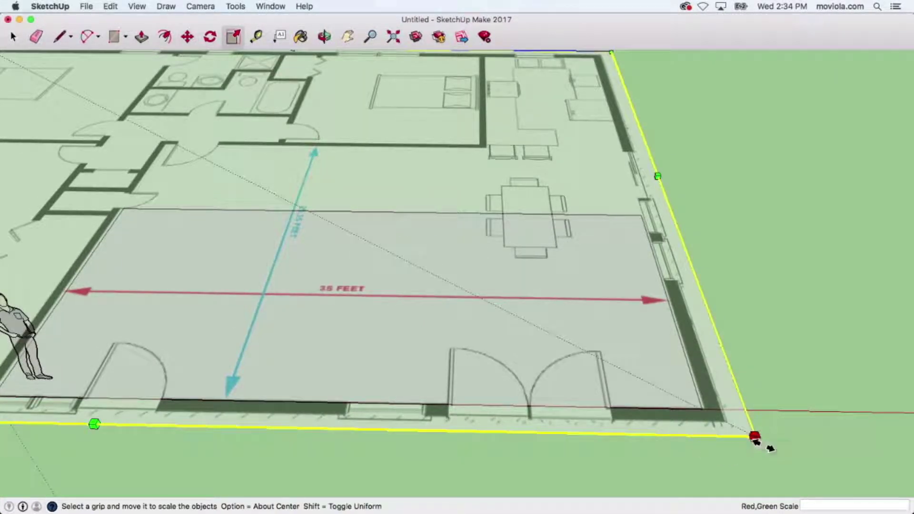
{"action": "left_click_drag", "start_coordinate": [756, 444], "coordinate": [757, 447]}
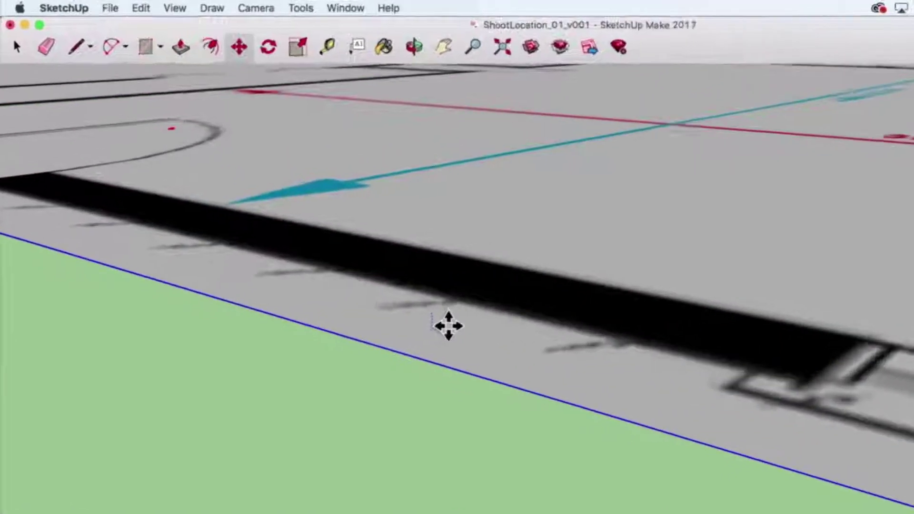
Set the model's decimal length units in meters to a display precision of four decimal places (0.0000m).
{"action": "left_click", "coordinate": [345, 8]}
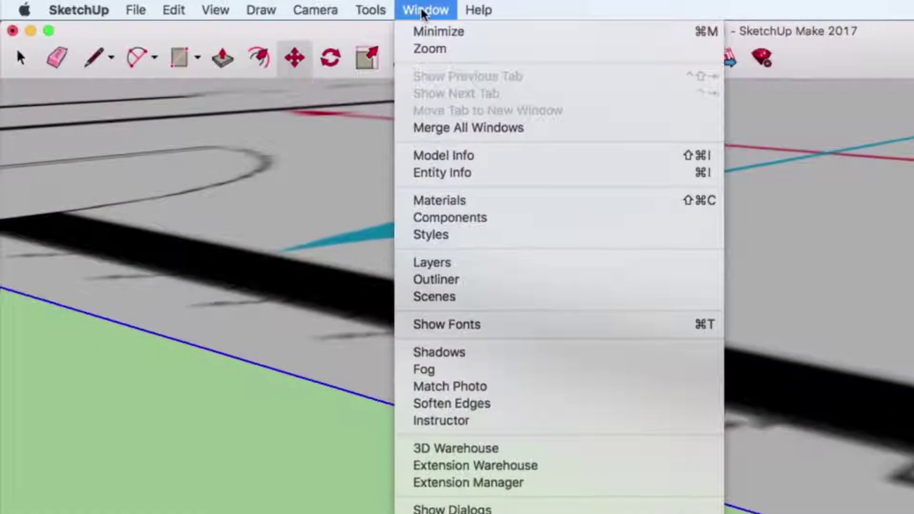
{"action": "left_click", "coordinate": [478, 157]}
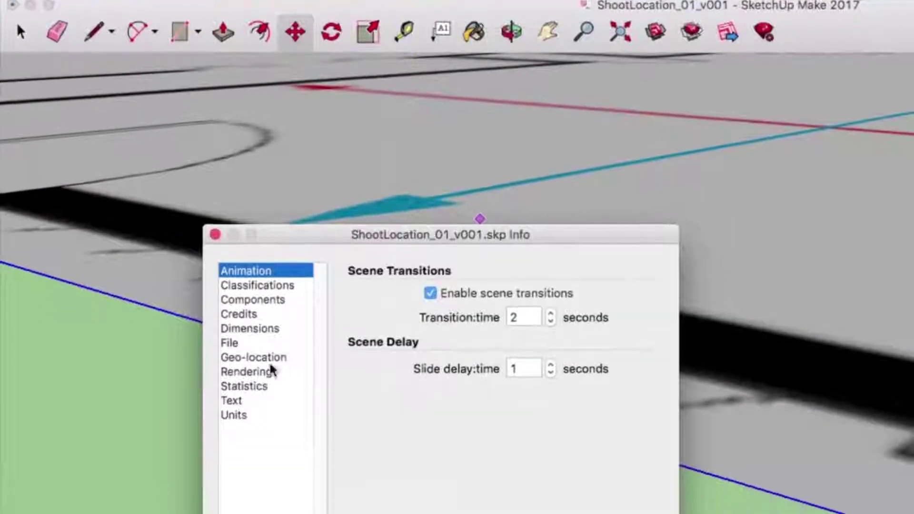
{"action": "left_click", "coordinate": [260, 443]}
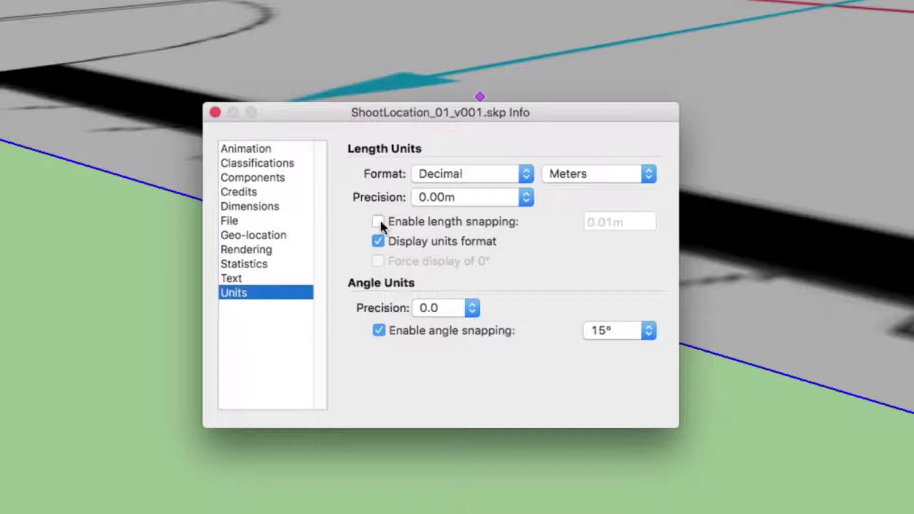
{"action": "left_click", "coordinate": [513, 197]}
{"action": "left_click", "coordinate": [513, 230]}
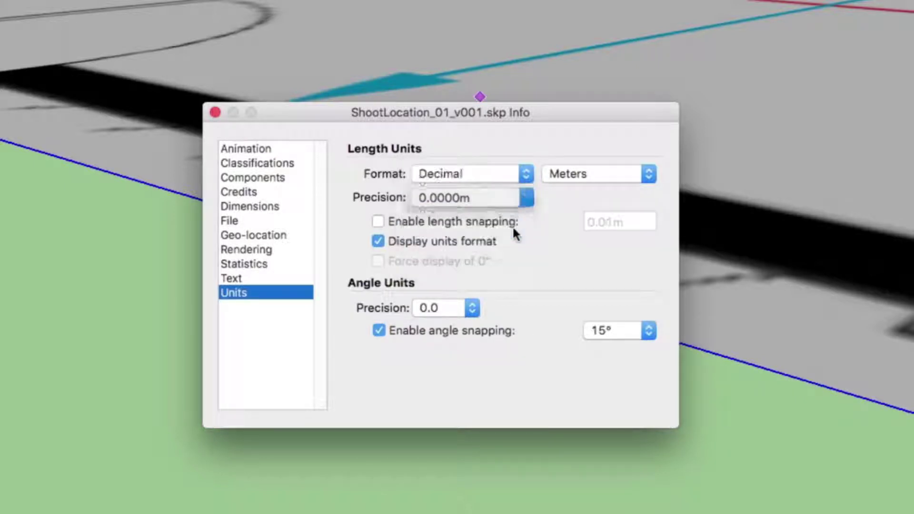
{"action": "left_click", "coordinate": [216, 113]}
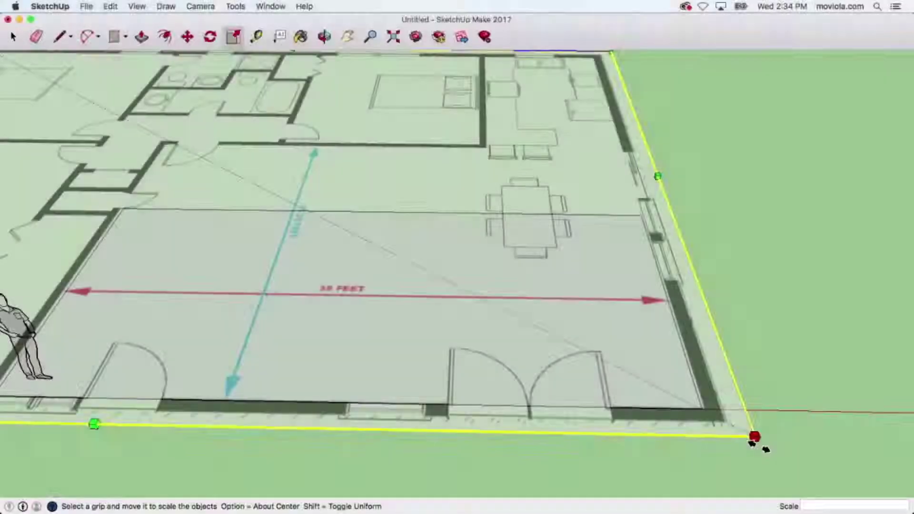
Try scaling the floor plan image uniformly from its front outer corner by an exact factor of .99.
{"action": "left_click_drag", "start_coordinate": [755, 438], "coordinate": [761, 463]}
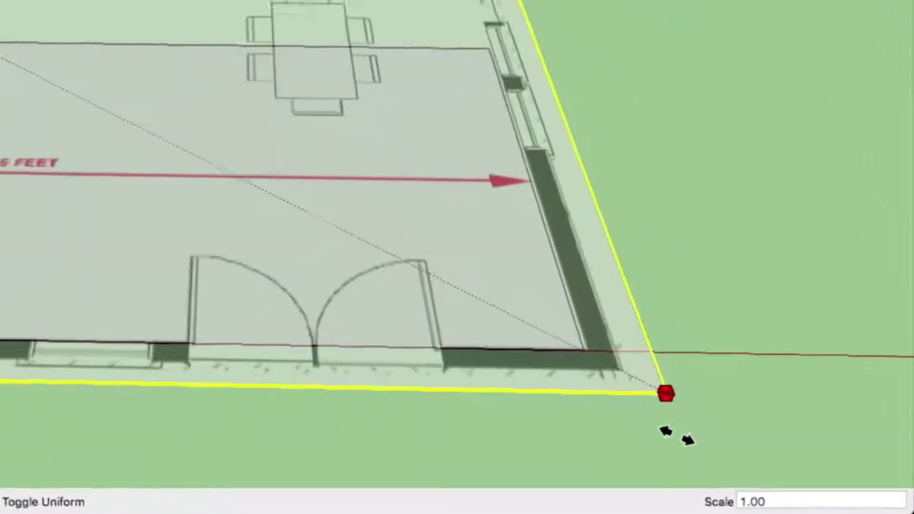
{"action": "left_click_drag", "start_coordinate": [676, 436], "coordinate": [679, 437]}
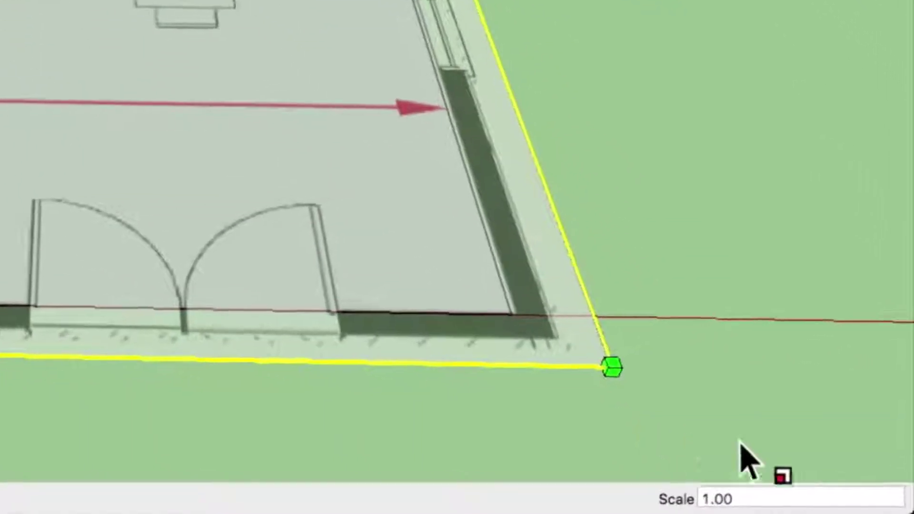
{"action": "left_click_drag", "start_coordinate": [793, 495], "coordinate": [722, 493]}
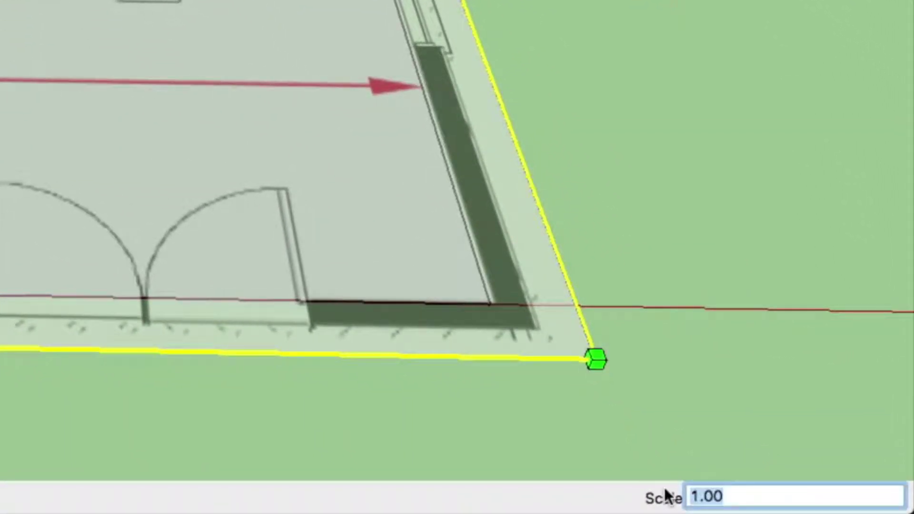
{"action": "type", "text": ".99"}
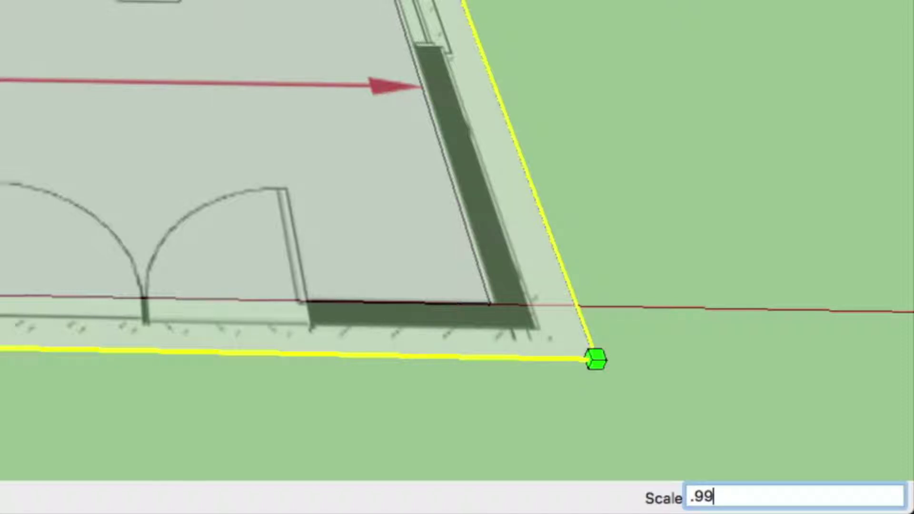
{"action": "key", "text": "Return"}
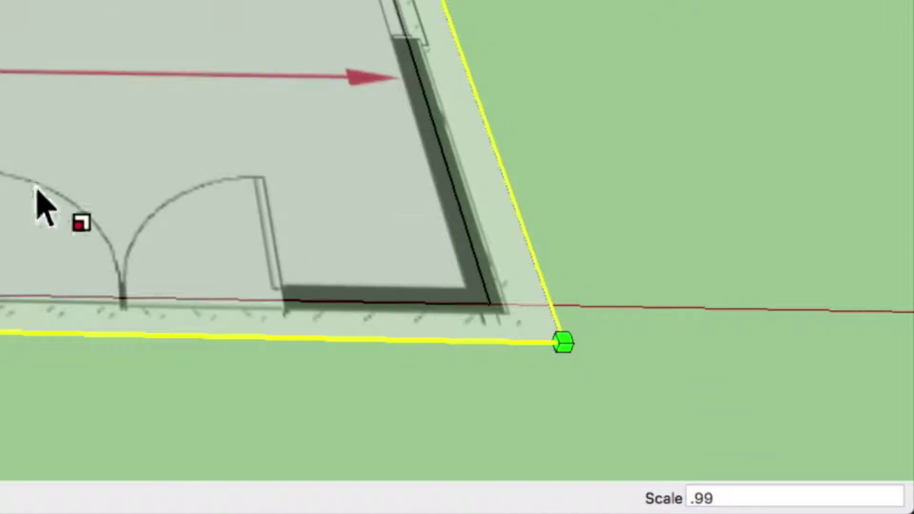
Deselect the floor plan and delete the 35-foot reference rectangle together with its edges.
{"action": "key", "text": "m"}
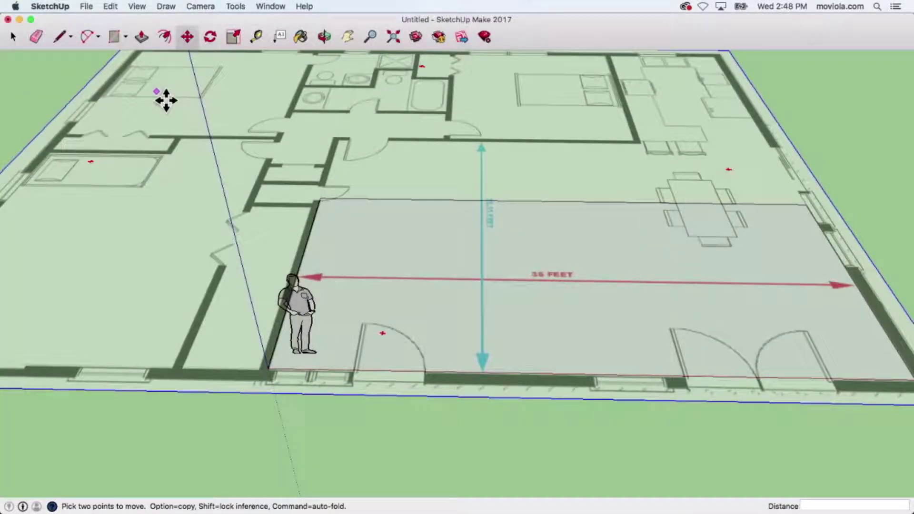
{"action": "key", "text": "super+shift+a"}
{"action": "left_click", "coordinate": [13, 39]}
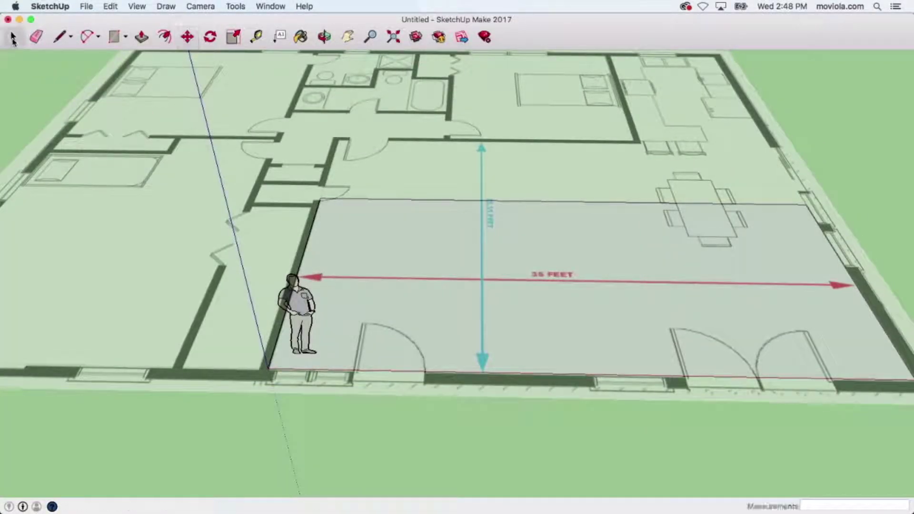
{"action": "double_click", "coordinate": [451, 246]}
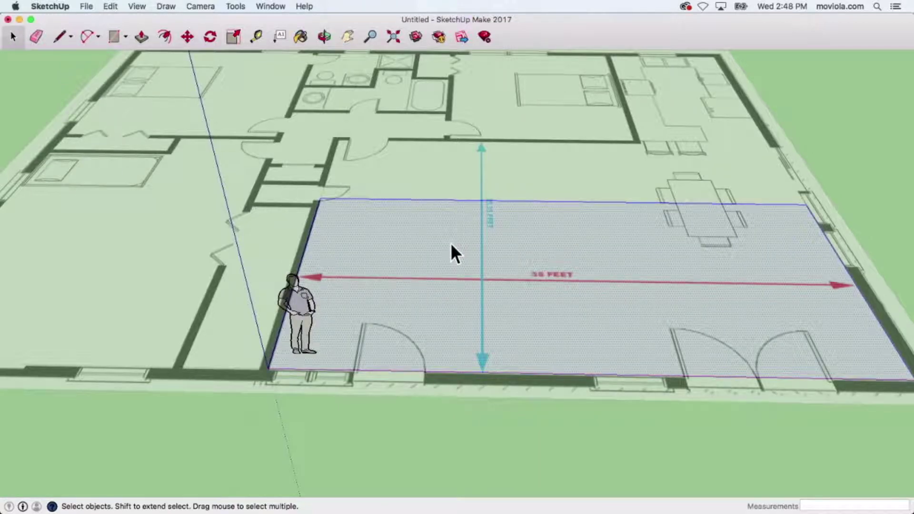
{"action": "key", "text": "Delete"}
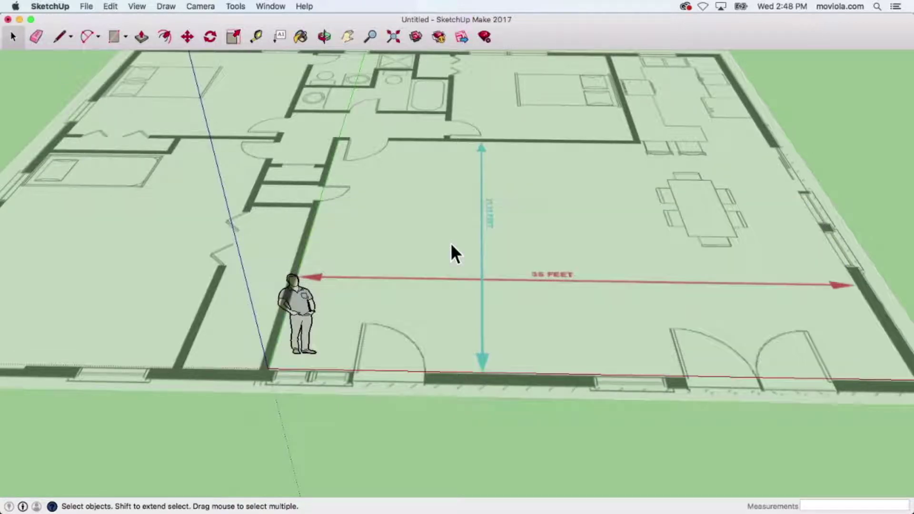
Turn off the X-ray face style to show the floor plan as an opaque image.
{"action": "left_click", "coordinate": [137, 6]}
{"action": "mouse_move", "coordinate": [174, 179]}
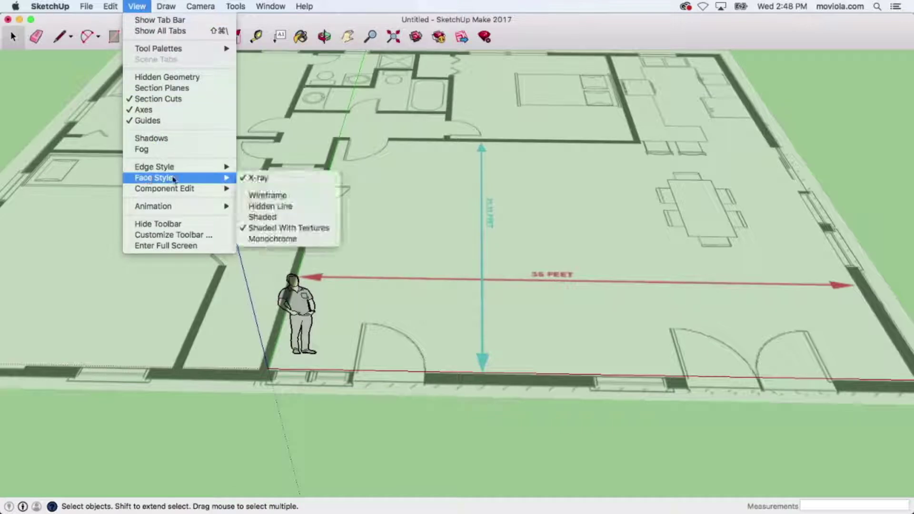
{"action": "left_click", "coordinate": [288, 179]}
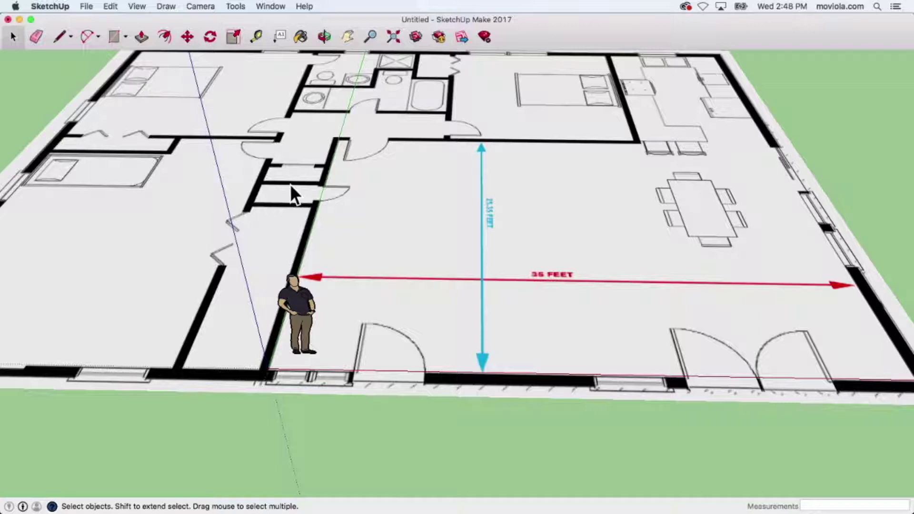
Try moving the floor plan about 7.62 m so the large room's rear corner meets the origin, and return its front corner there.
{"action": "left_click", "coordinate": [187, 37]}
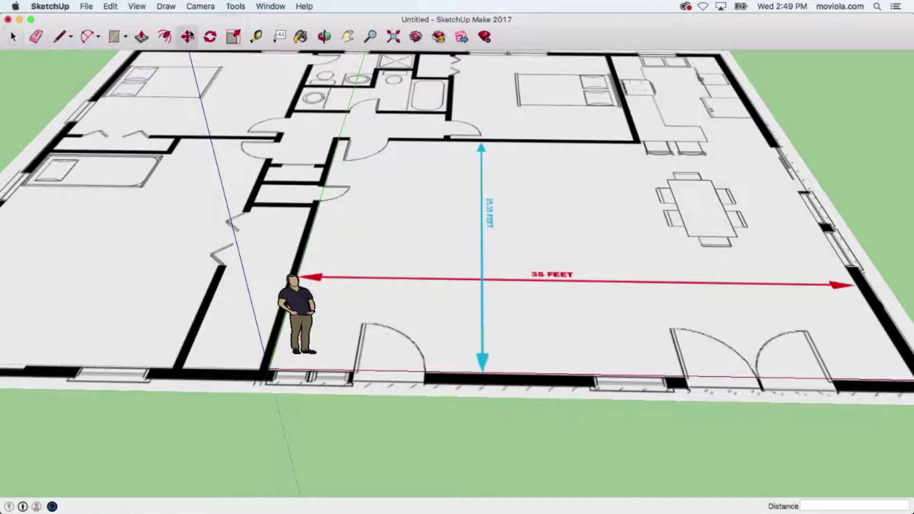
{"action": "left_click", "coordinate": [459, 259]}
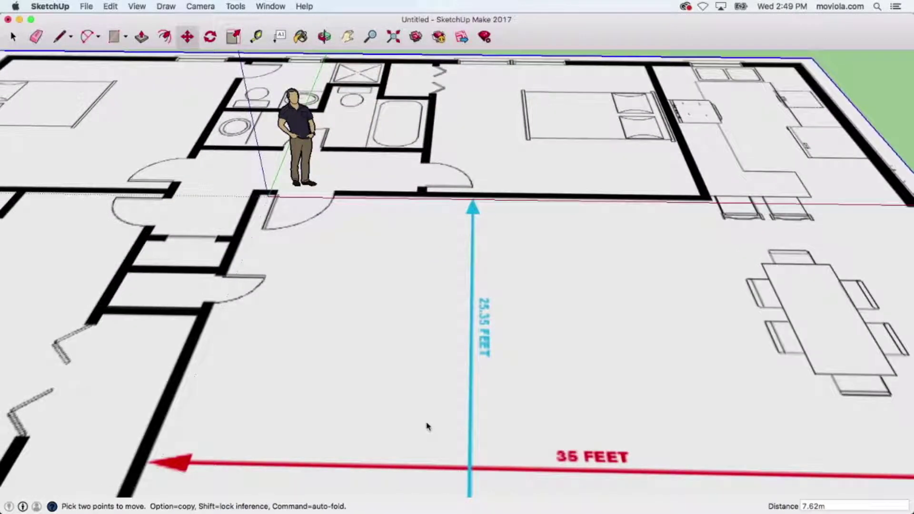
{"action": "left_click_drag", "start_coordinate": [427, 426], "coordinate": [465, 126]}
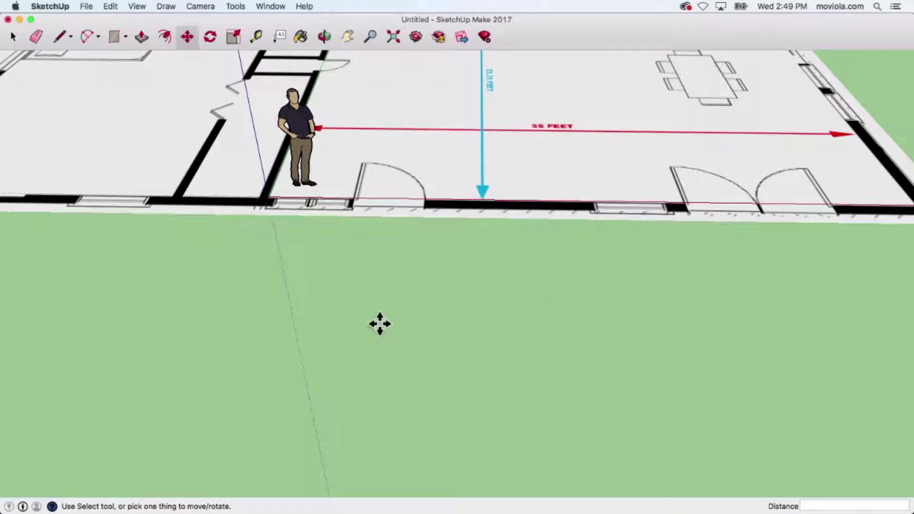
Save the model under the name ShootLocation_01_v001.
{"action": "key", "text": "o"}
{"action": "left_click_drag", "start_coordinate": [378, 316], "coordinate": [361, 503]}
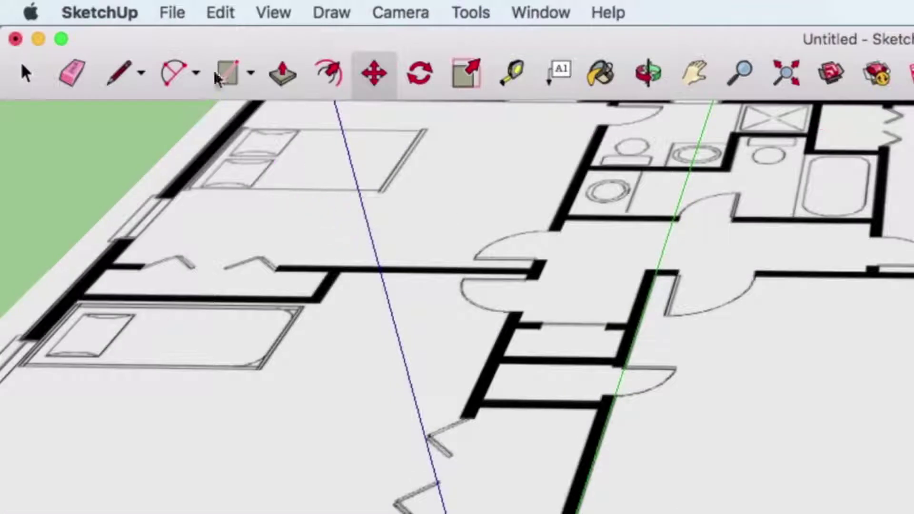
{"action": "left_click", "coordinate": [88, 7]}
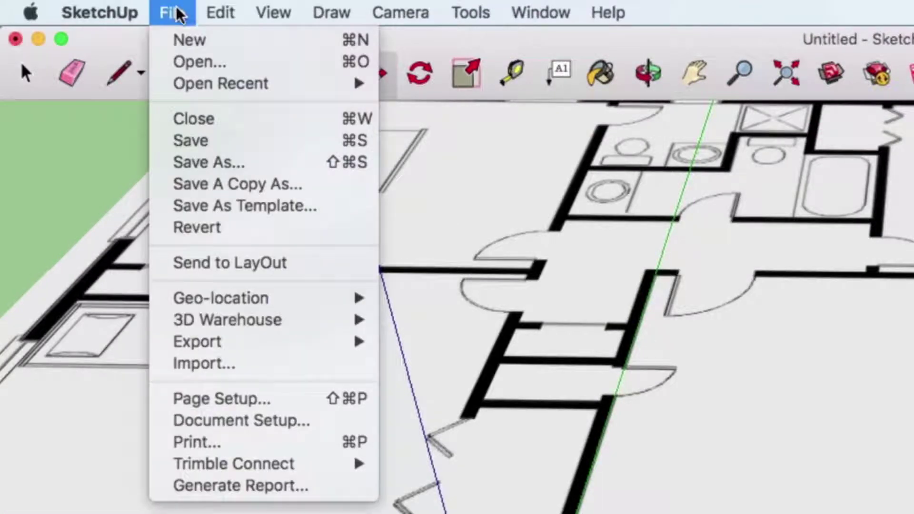
{"action": "left_click", "coordinate": [231, 169]}
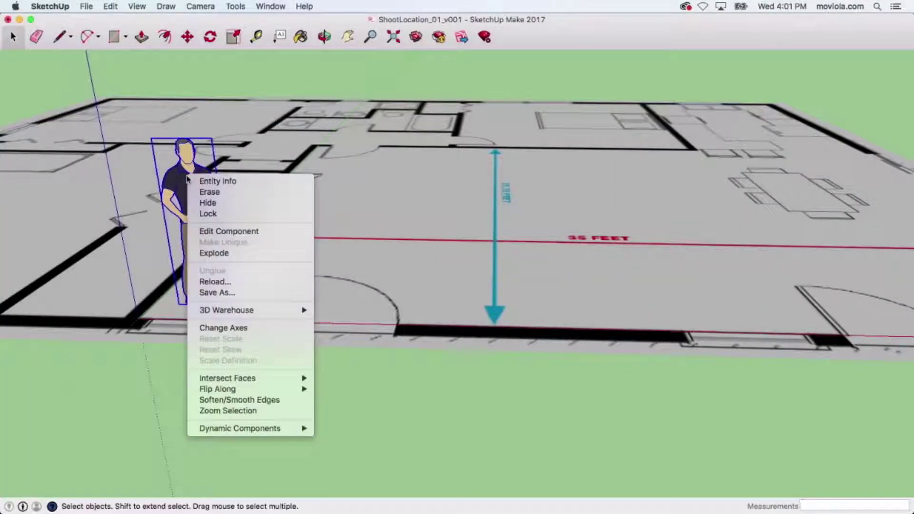
Erase the standing scale figure from the model.
{"action": "left_click", "coordinate": [210, 192]}
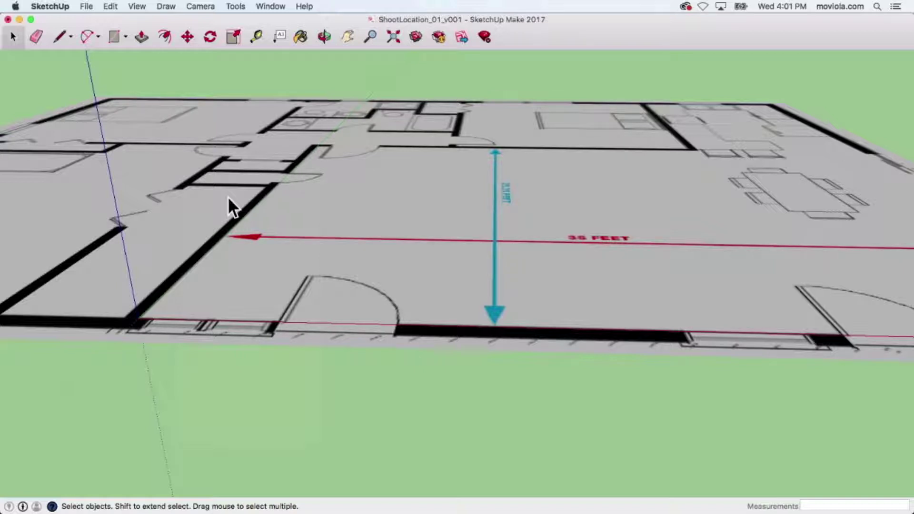
Add a layer named Walls and make it the active layer.
{"action": "left_click", "coordinate": [271, 7]}
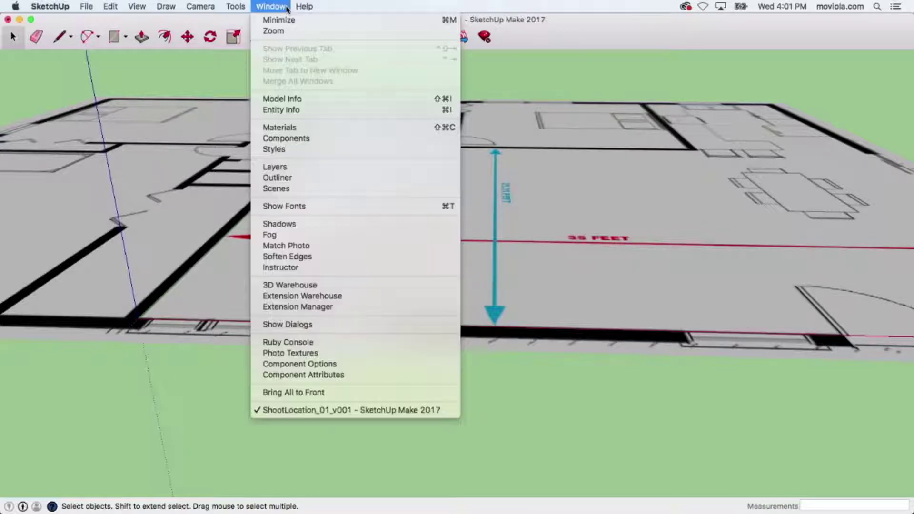
{"action": "left_click", "coordinate": [306, 167]}
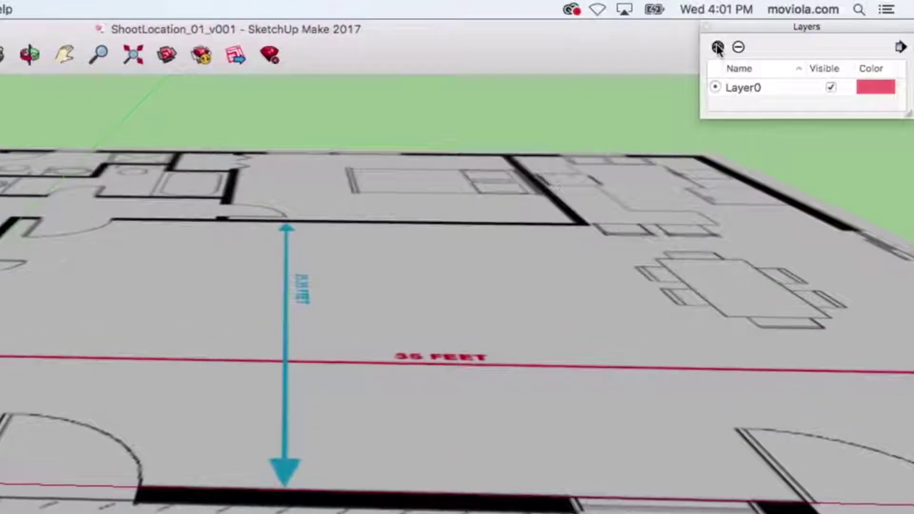
{"action": "left_click", "coordinate": [718, 48]}
{"action": "type", "text": "Walls"}
{"action": "key", "text": "Return"}
{"action": "left_click", "coordinate": [715, 104]}
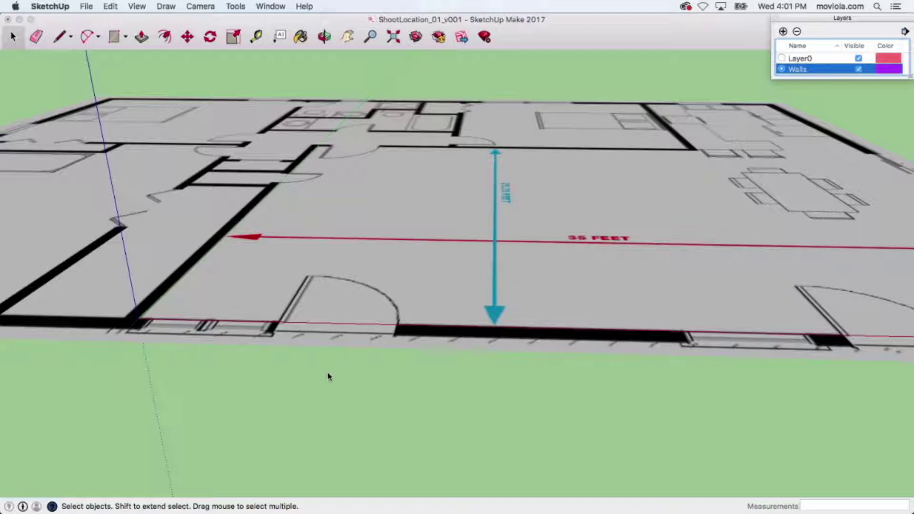
Draw a rectangle of about 10.76 m by 0.38 m over the large room's front wall, starting from the origin.
{"action": "middle_click_drag", "start_coordinate": [327, 374], "coordinate": [357, 429]}
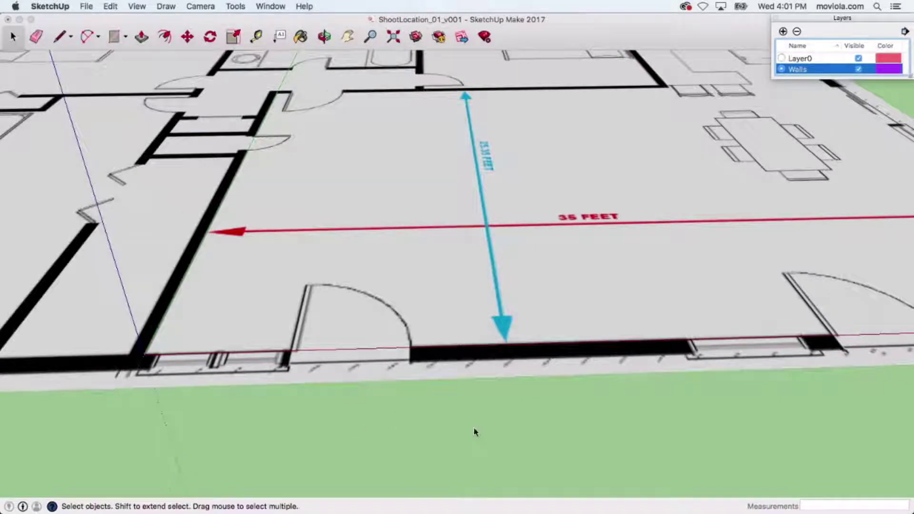
{"action": "middle_click_drag", "start_coordinate": [475, 431], "coordinate": [366, 391]}
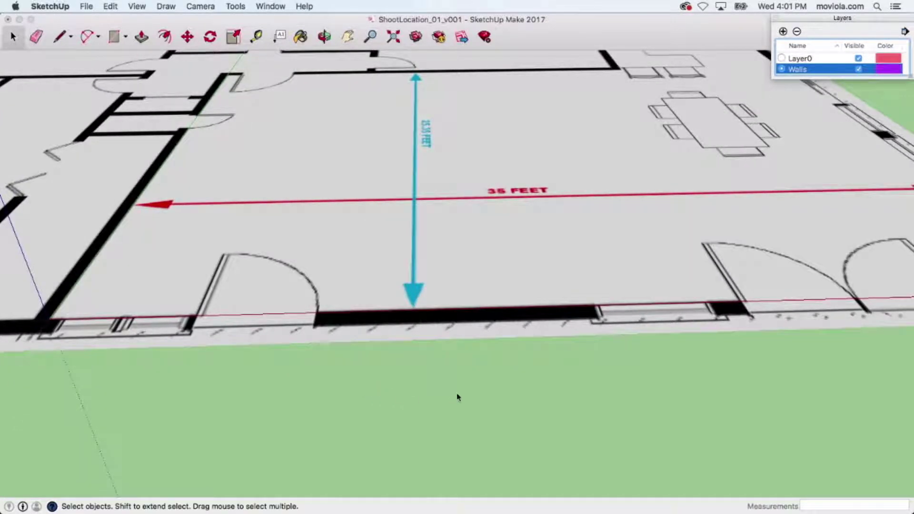
{"action": "scroll", "coordinate": [456, 392], "scroll_direction": "down", "scroll_amount": 3}
{"action": "middle_click_drag", "start_coordinate": [521, 403], "coordinate": [453, 377]}
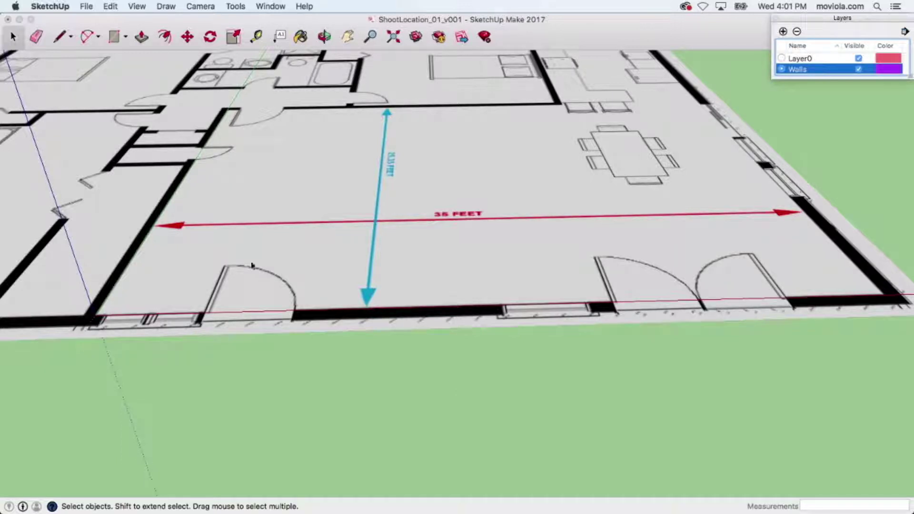
{"action": "left_click", "coordinate": [116, 38]}
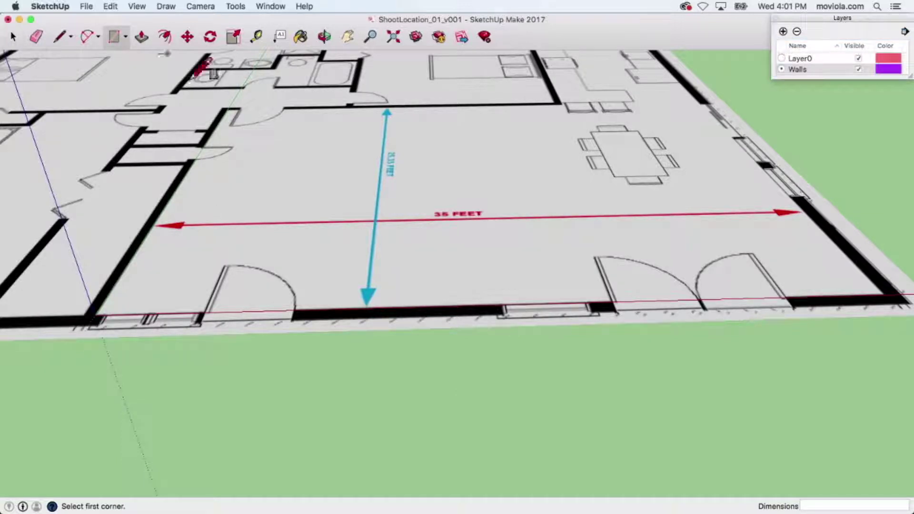
{"action": "left_click", "coordinate": [95, 315]}
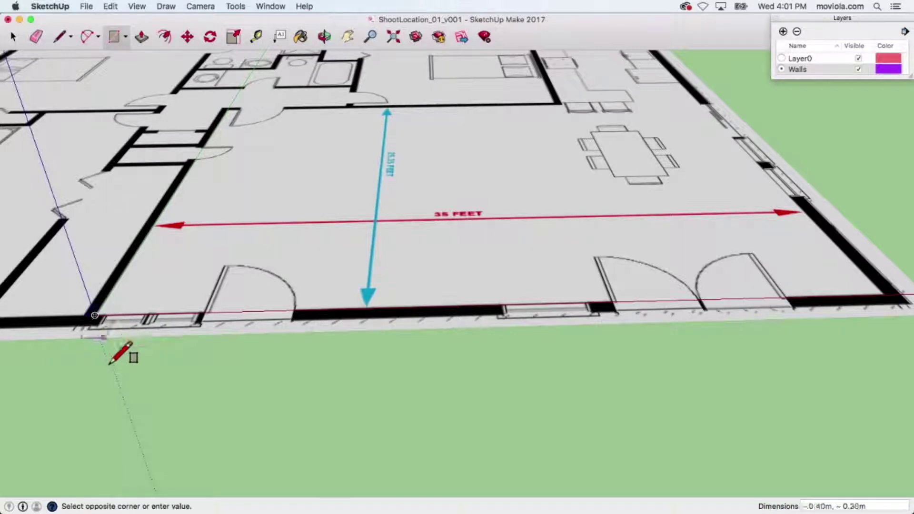
{"action": "left_click", "coordinate": [901, 326]}
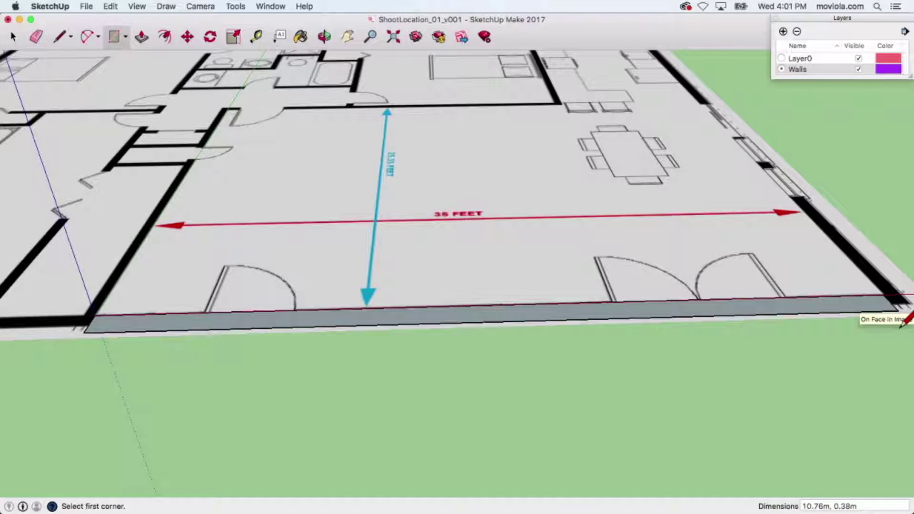
Push/Pull the front wall rectangle upward about 1.75 m into a solid wall.
{"action": "left_click", "coordinate": [141, 37]}
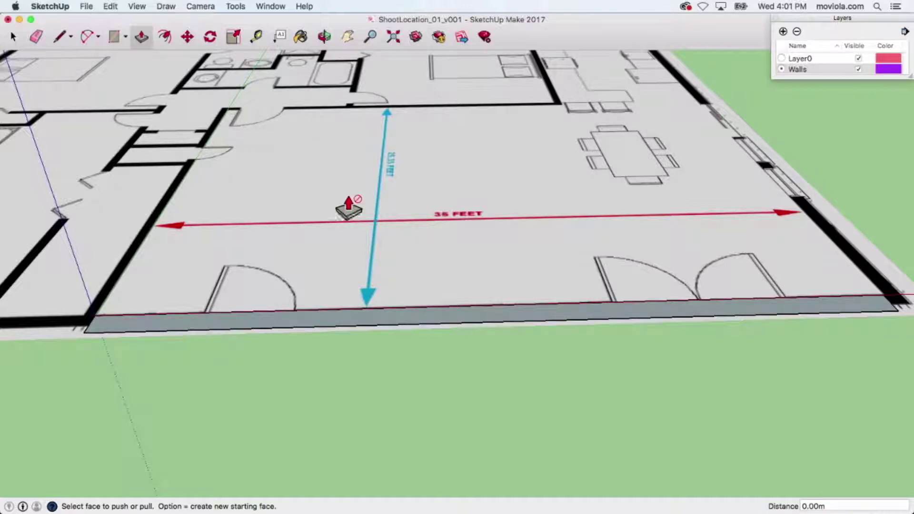
{"action": "left_click", "coordinate": [333, 328]}
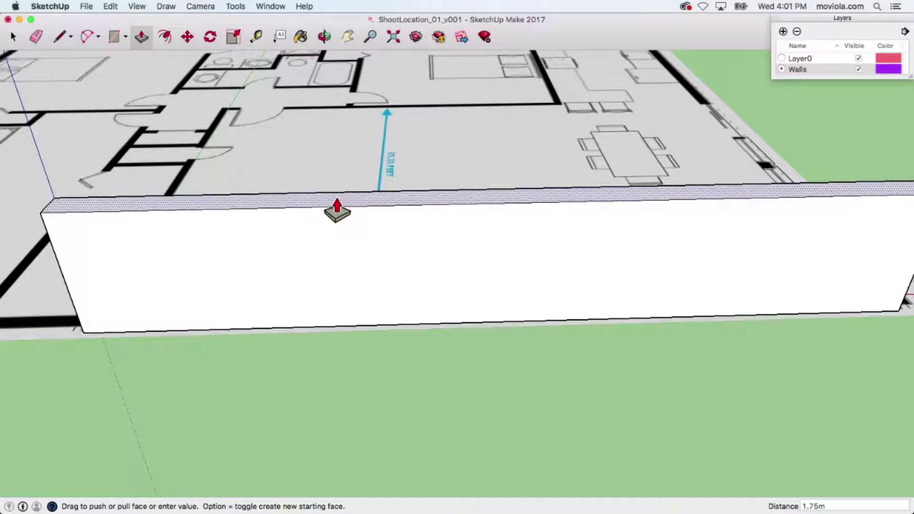
{"action": "left_click", "coordinate": [337, 210]}
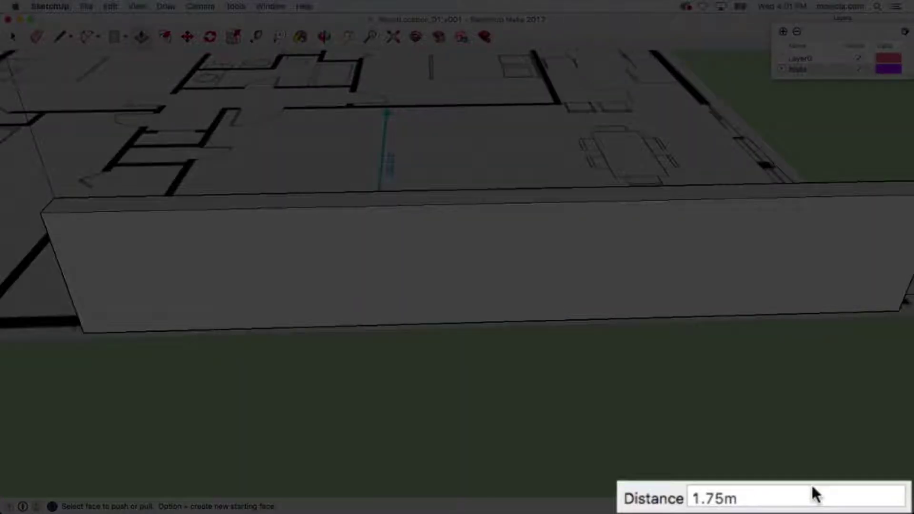
Set the front wall's Push/Pull height to 9'.
{"action": "left_click", "coordinate": [803, 497]}
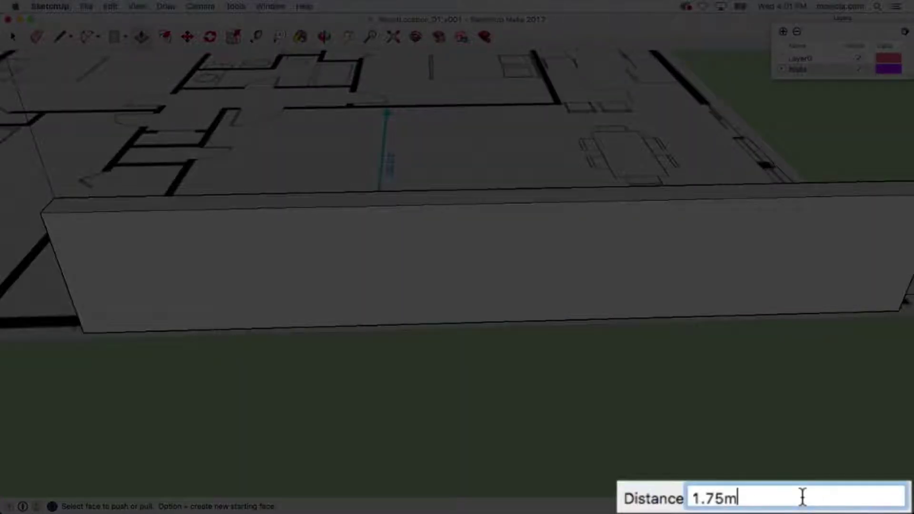
{"action": "type", "text": "9"}
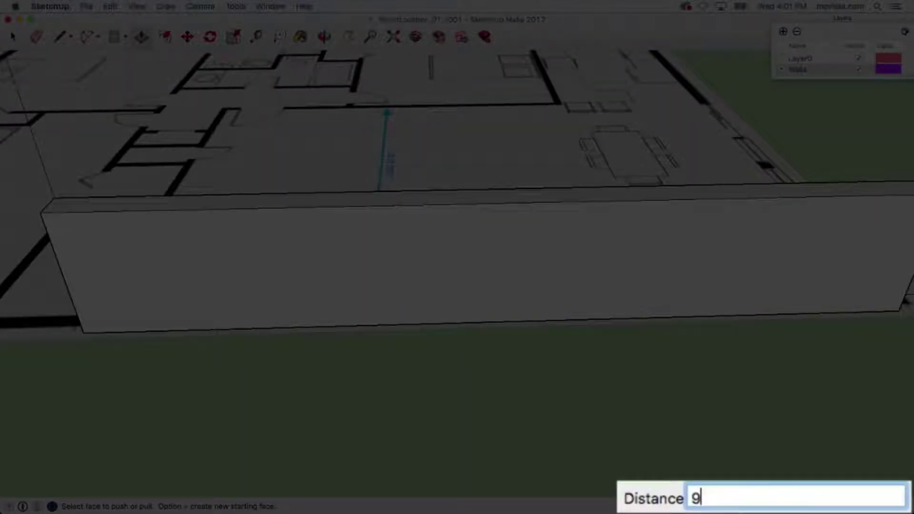
{"action": "type", "text": "'"}
{"action": "key", "text": "Return"}
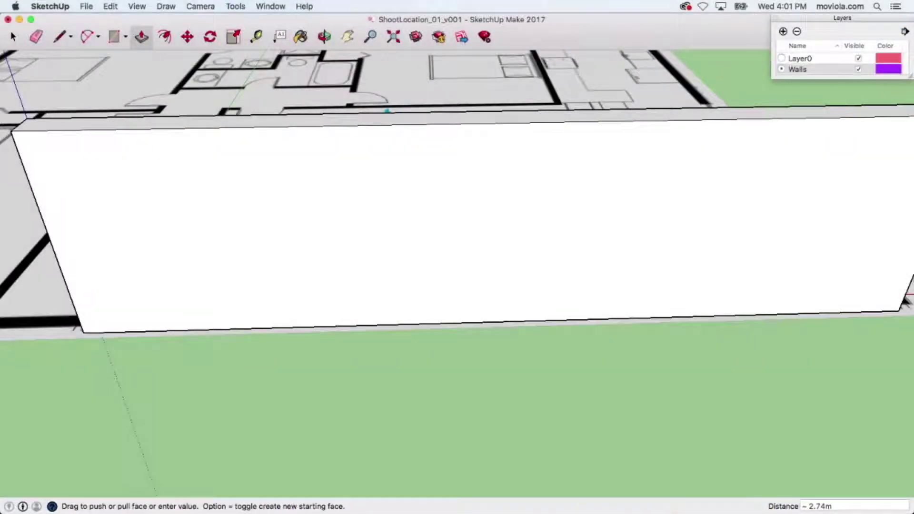
{"action": "scroll", "coordinate": [686, 439], "scroll_direction": "down", "scroll_amount": 5}
{"action": "middle_click_drag", "start_coordinate": [708, 443], "coordinate": [661, 402], "text": "shift"}
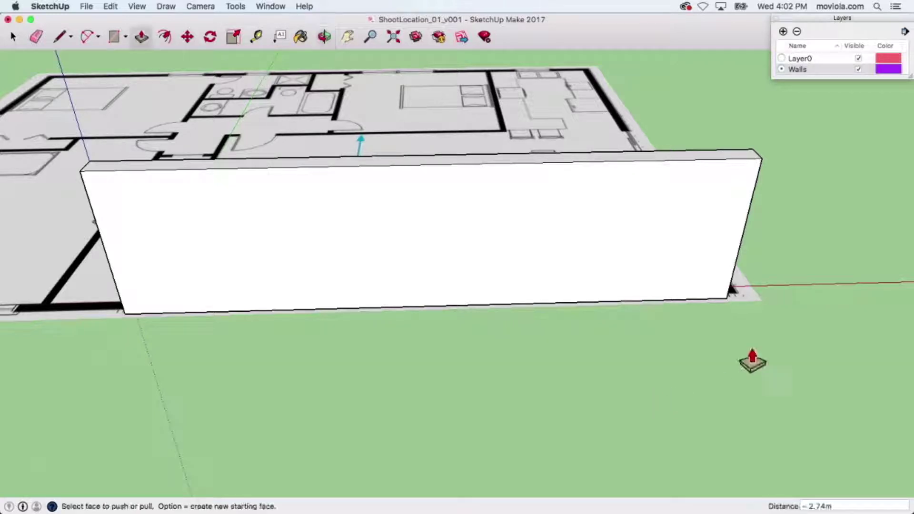
Move the front wall's outer face inward to match the wall thickness on the floor plan.
{"action": "middle_click_drag", "start_coordinate": [772, 351], "coordinate": [537, 361]}
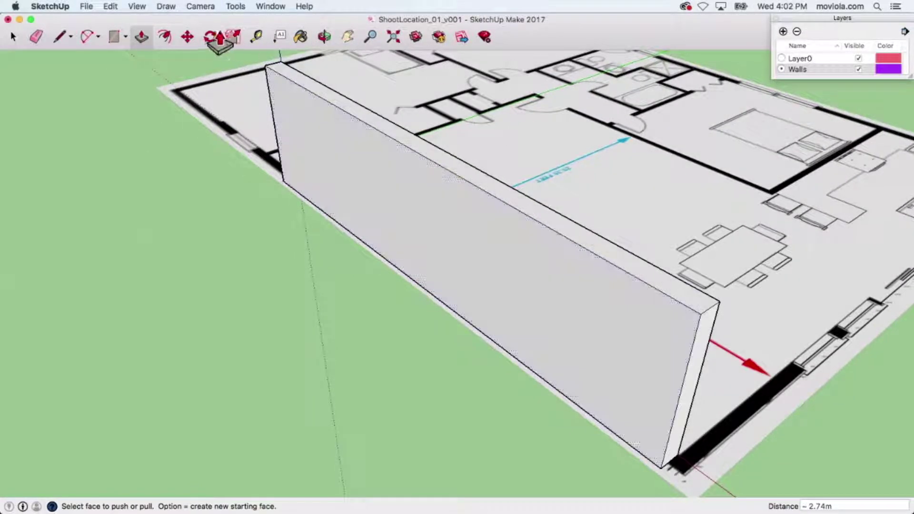
{"action": "left_click", "coordinate": [188, 37]}
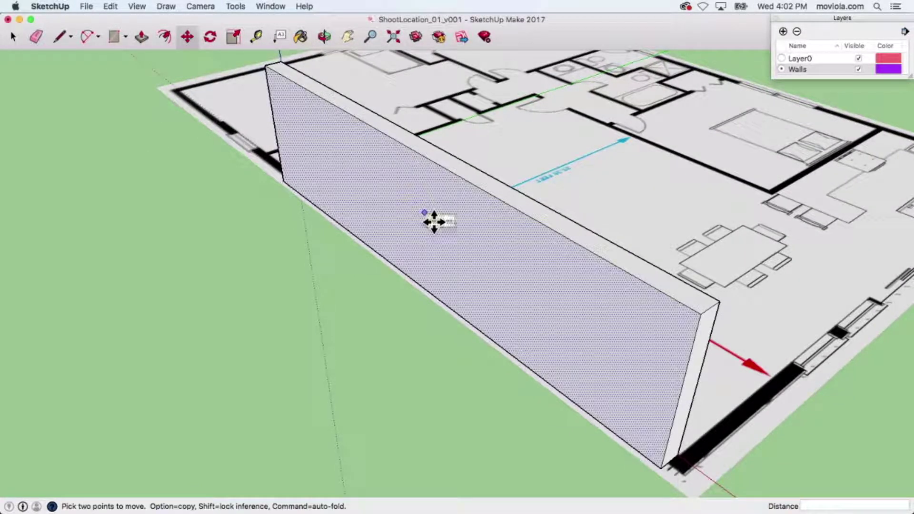
{"action": "left_click", "coordinate": [432, 221]}
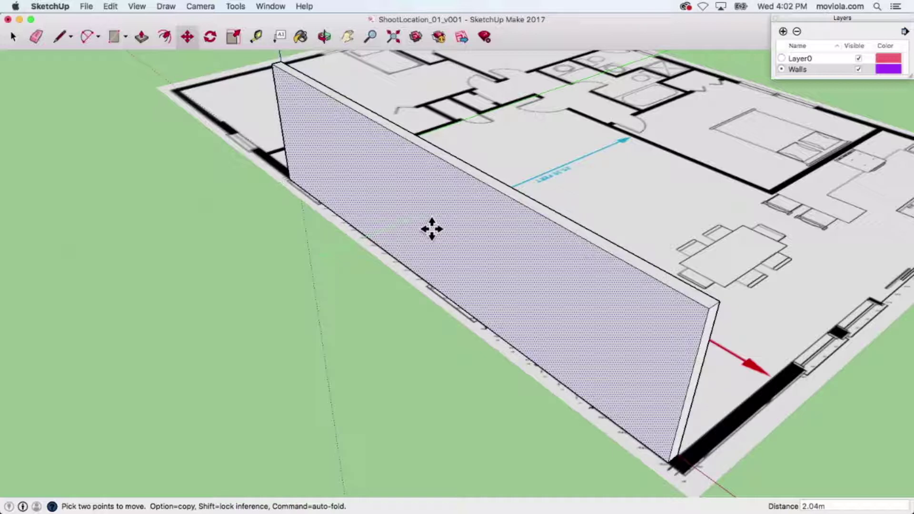
{"action": "left_click", "coordinate": [431, 229]}
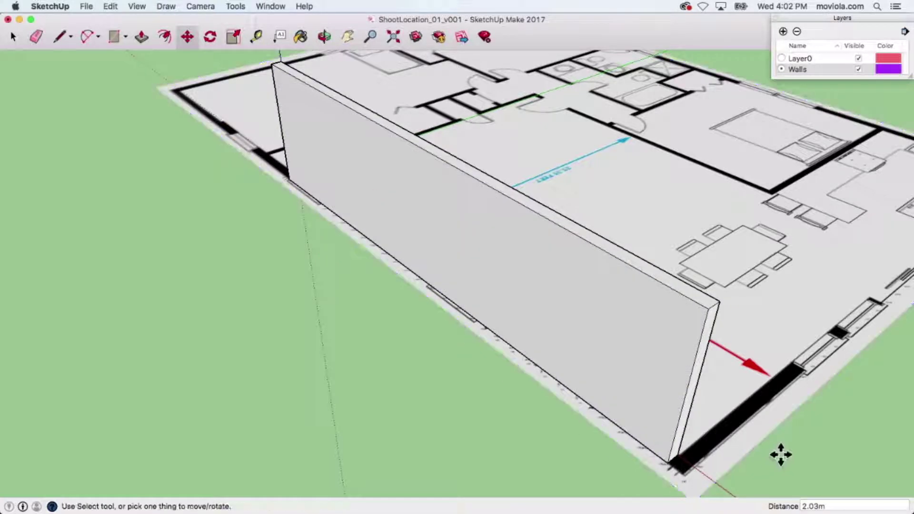
Push/Pull the front wall's end face out about 0.27 m from a new starting face, forming a separate corner section.
{"action": "middle_click_drag", "start_coordinate": [780, 453], "coordinate": [414, 308]}
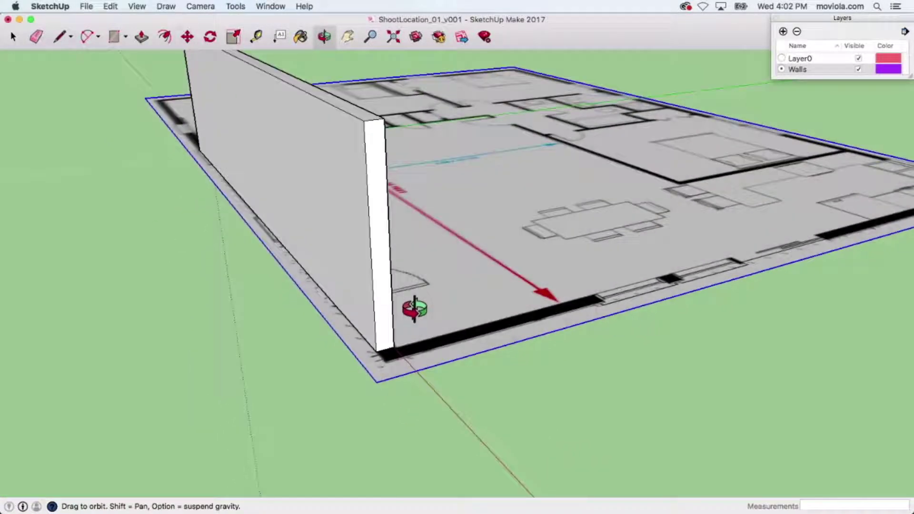
{"action": "left_click", "coordinate": [141, 37]}
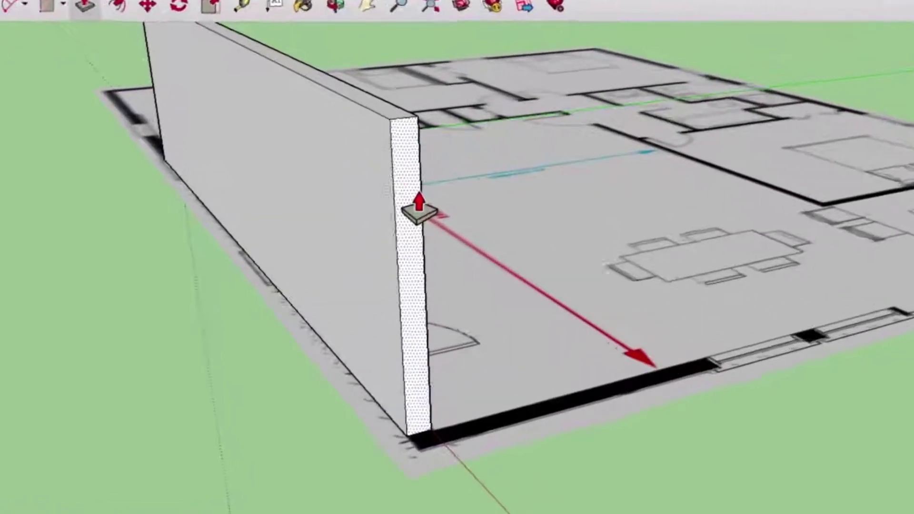
{"action": "key", "text": "ctrl"}
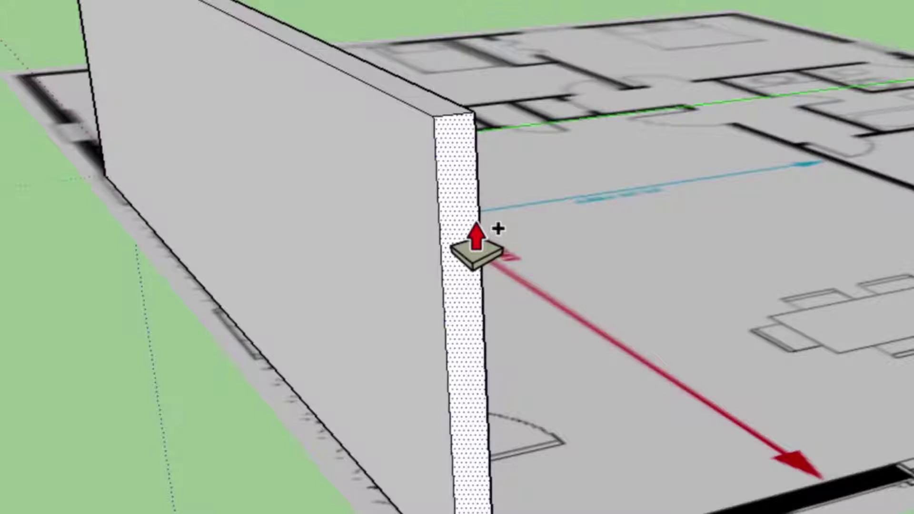
{"action": "key", "text": "ctrl"}
{"action": "key", "text": "ctrl"}
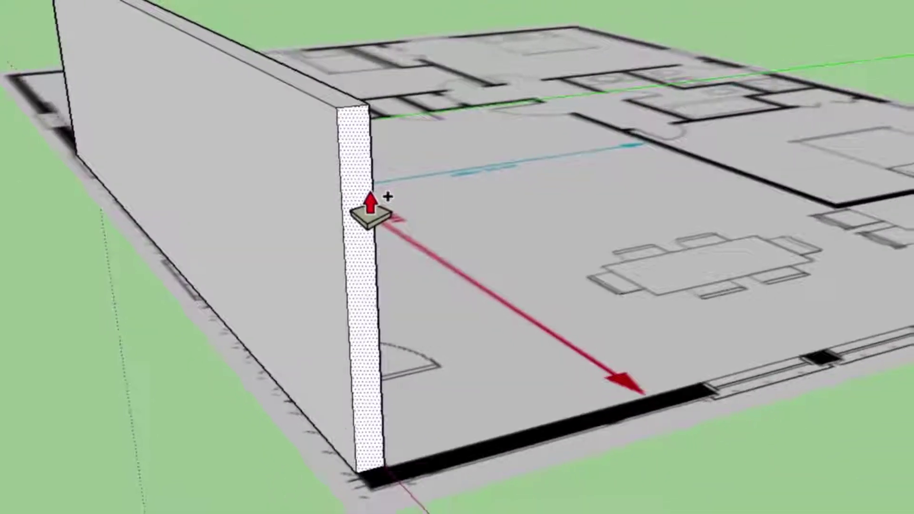
{"action": "left_click", "coordinate": [369, 210]}
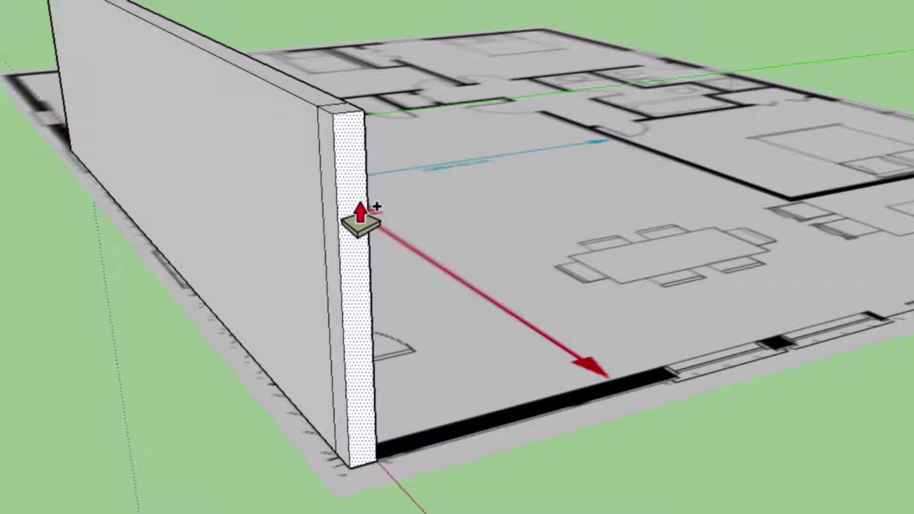
{"action": "left_click", "coordinate": [358, 217]}
Push/Pull the corner section's inner face about 13.22 m along the plan to form the long side wall toward the kitchen end.
{"action": "middle_click_drag", "start_coordinate": [445, 212], "coordinate": [1, 314]}
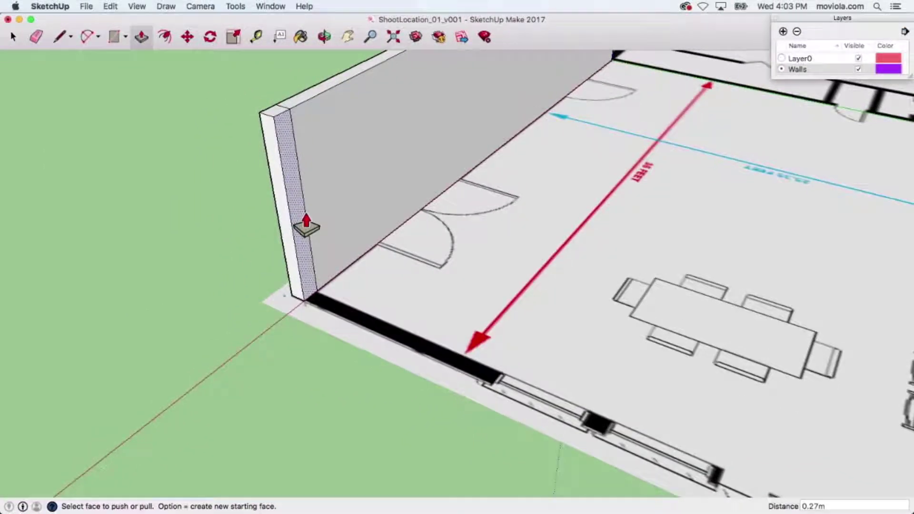
{"action": "left_click", "coordinate": [306, 227]}
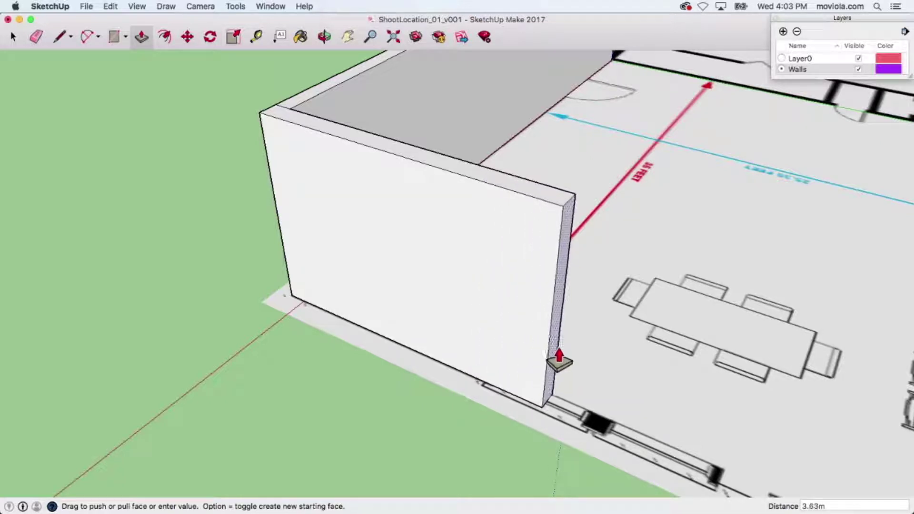
{"action": "middle_click_drag", "start_coordinate": [587, 374], "coordinate": [139, 147], "text": "shift"}
{"action": "key", "text": "p"}
{"action": "left_click_drag", "start_coordinate": [167, 180], "coordinate": [674, 424]}
{"action": "middle_click_drag", "start_coordinate": [674, 424], "coordinate": [194, 170], "text": "shift"}
{"action": "left_click_drag", "start_coordinate": [194, 170], "coordinate": [533, 320]}
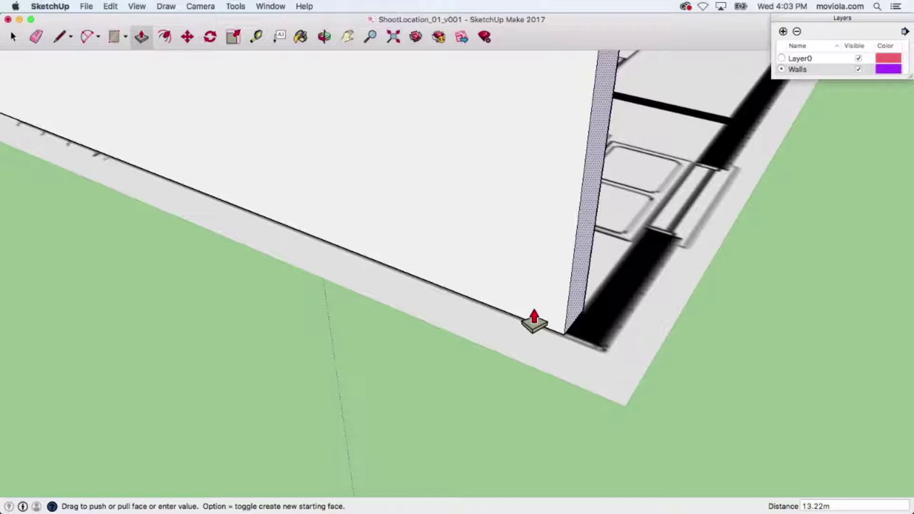
{"action": "left_click_drag", "start_coordinate": [534, 321], "coordinate": [534, 320]}
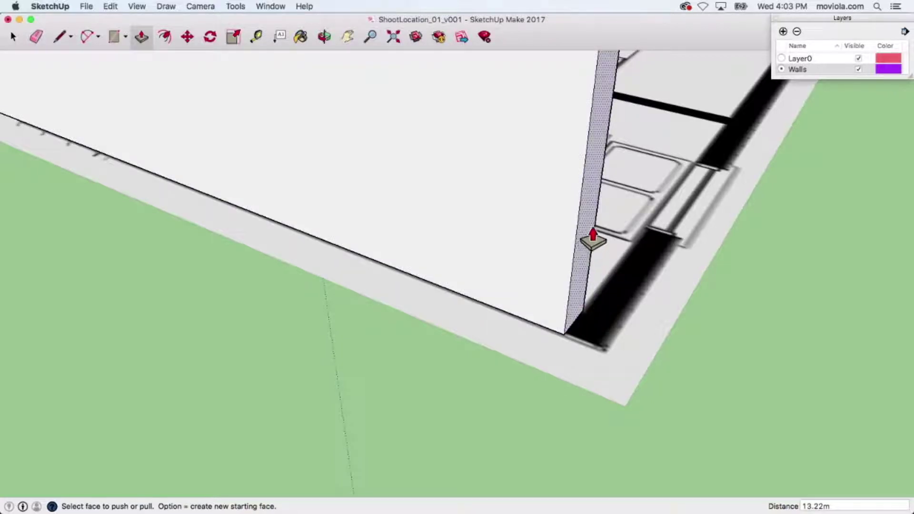
Add a corner section of about 0.26 m to the side wall and extend the kitchen's back wall, ending in a section of about 0.17 m.
{"action": "left_click_drag", "start_coordinate": [594, 235], "coordinate": [638, 252]}
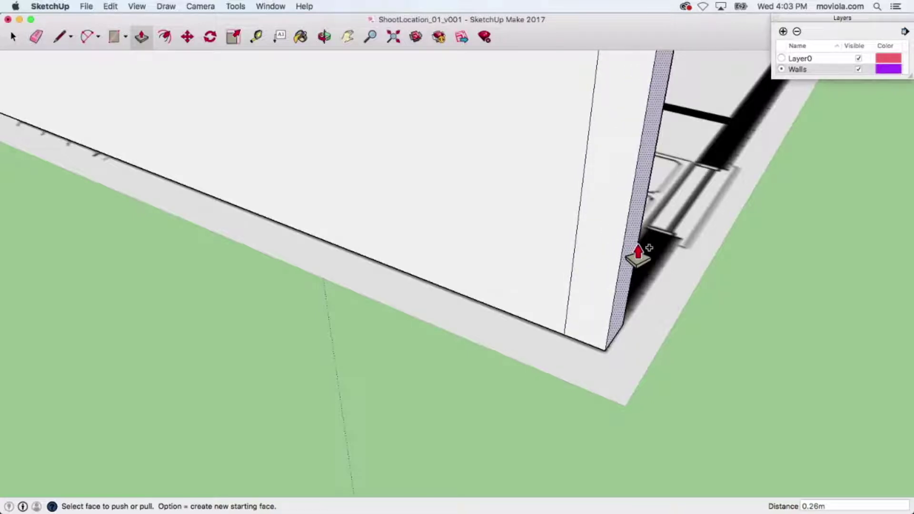
{"action": "middle_click_drag", "start_coordinate": [694, 271], "coordinate": [328, 342]}
{"action": "scroll", "coordinate": [330, 340], "scroll_direction": "down", "scroll_amount": 5}
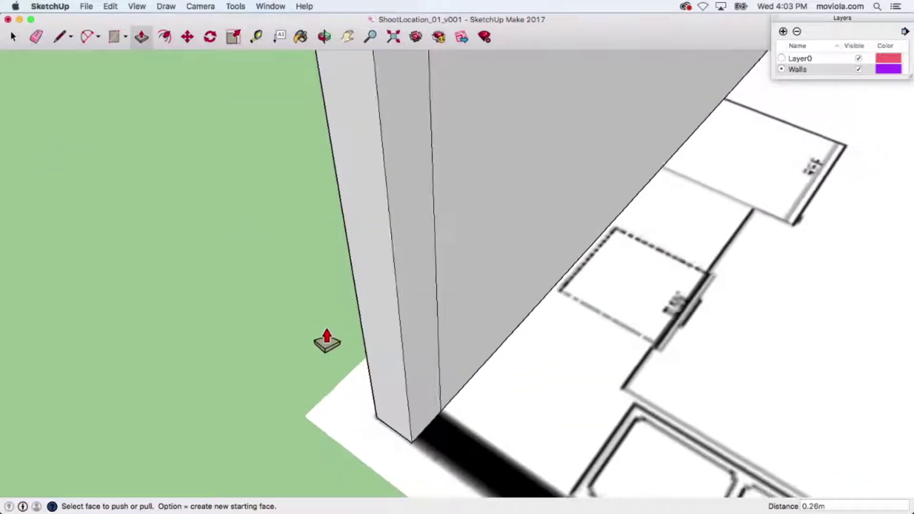
{"action": "scroll", "coordinate": [330, 341], "scroll_direction": "down", "scroll_amount": 3}
{"action": "middle_click_drag", "start_coordinate": [419, 373], "coordinate": [358, 302]}
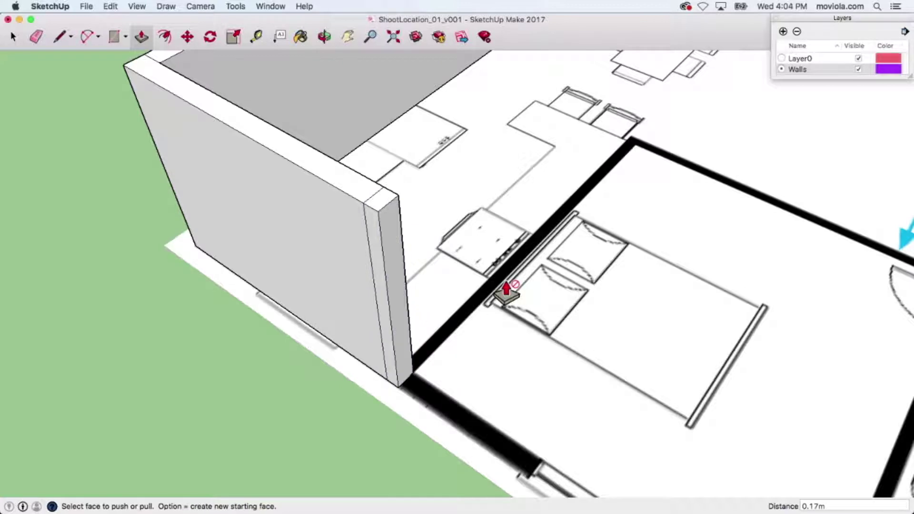
Push/Pull the remaining walls along the plan, about 5.26 m beside the kitchen and about 8.03 m back to the front wall, closing the room.
{"action": "left_click", "coordinate": [408, 240]}
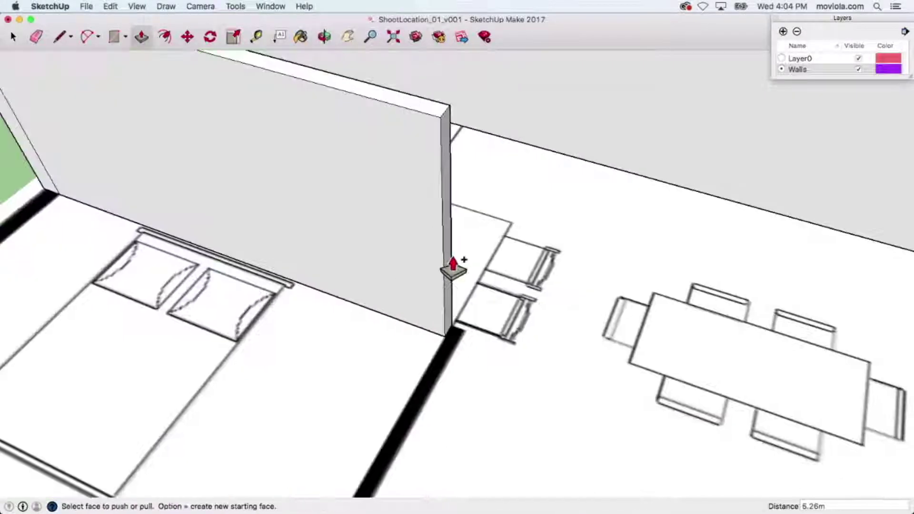
{"action": "left_click", "coordinate": [458, 265]}
{"action": "middle_click_drag", "start_coordinate": [470, 269], "coordinate": [482, 119]}
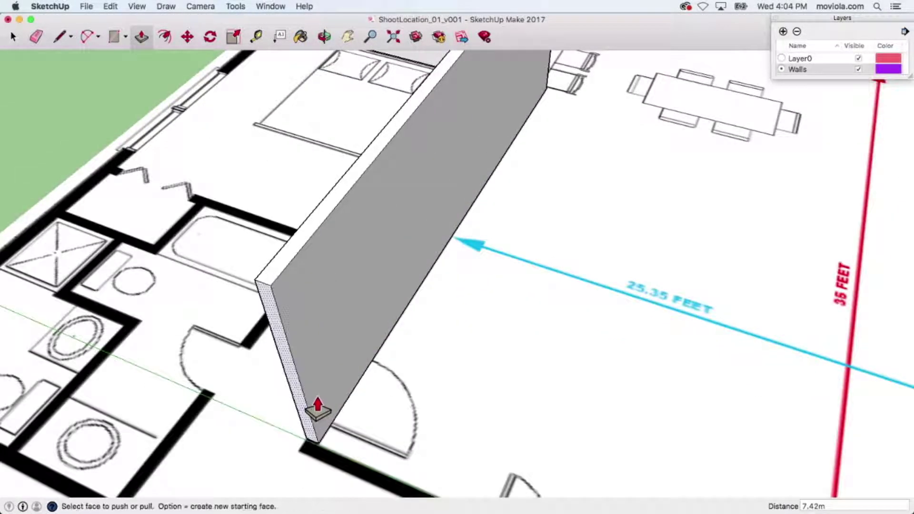
{"action": "left_click", "coordinate": [521, 347]}
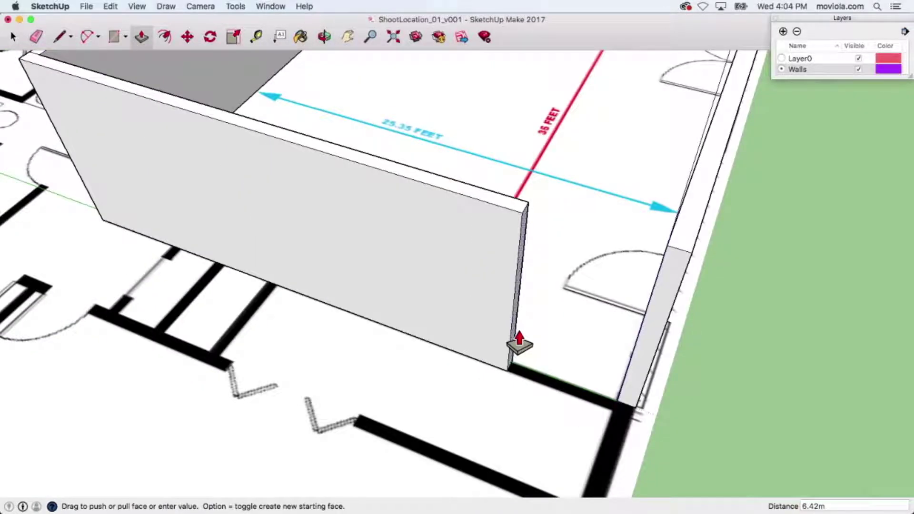
{"action": "left_click_drag", "start_coordinate": [520, 347], "coordinate": [659, 385]}
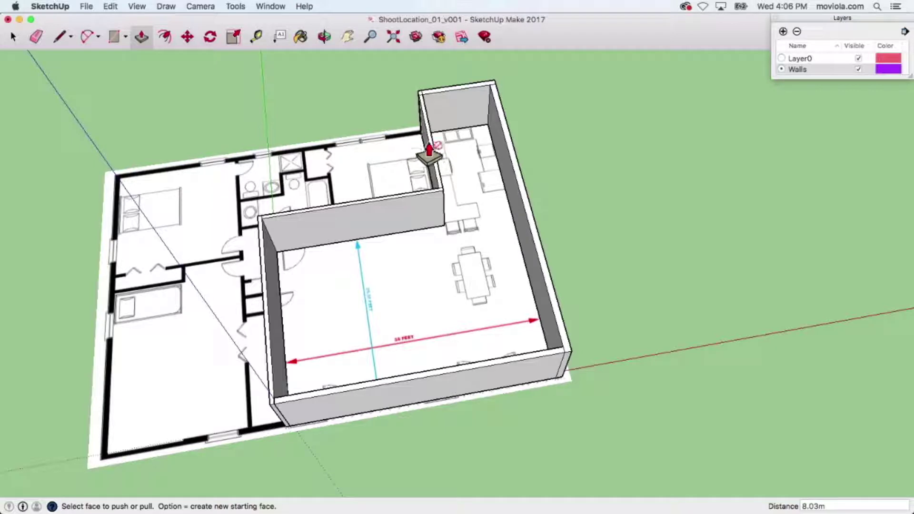
Turn on the X-ray face style to see the floor plan through the walls.
{"action": "left_click", "coordinate": [137, 7]}
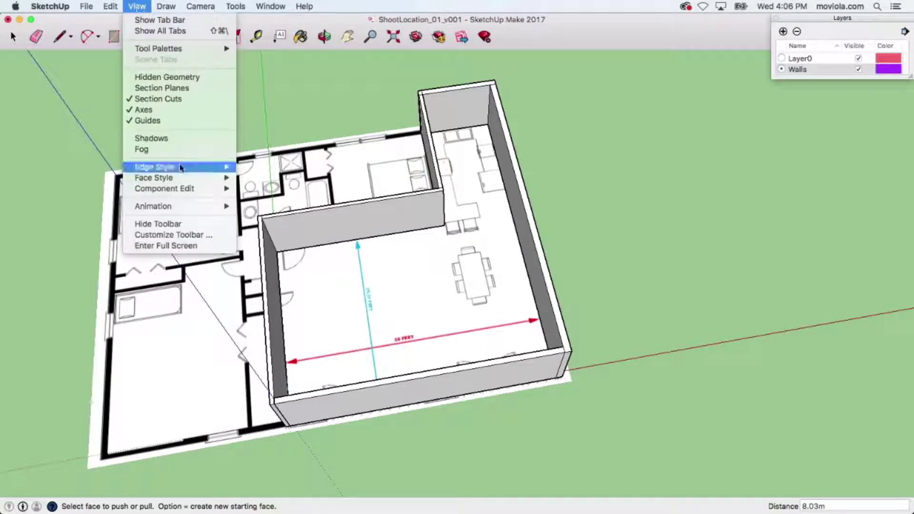
{"action": "mouse_move", "coordinate": [179, 179]}
{"action": "left_click", "coordinate": [248, 180]}
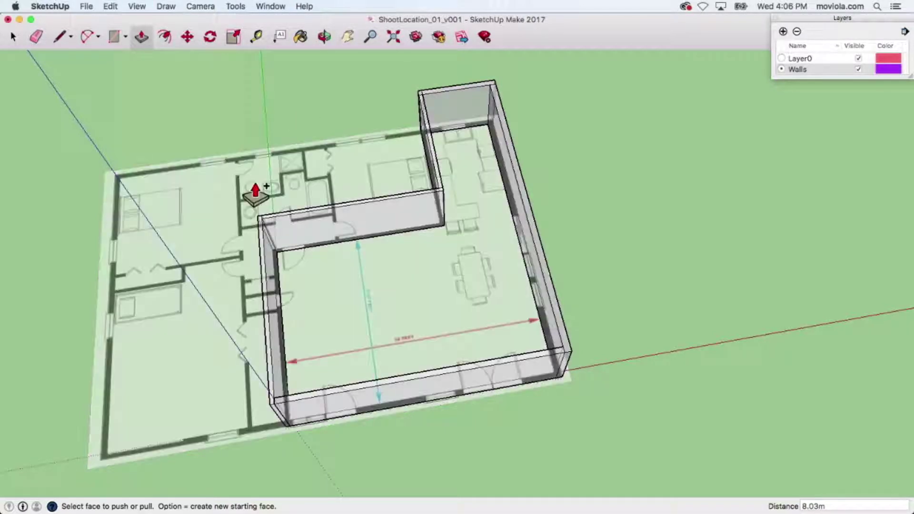
Draw a doorway rectangle 1.16 m wide and 6'8" high on the front wall, aligned with the single door on the plan.
{"action": "middle_click_drag", "start_coordinate": [352, 400], "coordinate": [357, 206]}
{"action": "scroll", "coordinate": [357, 227], "scroll_direction": "up", "scroll_amount": 5}
{"action": "scroll", "coordinate": [357, 228], "scroll_direction": "up", "scroll_amount": 3}
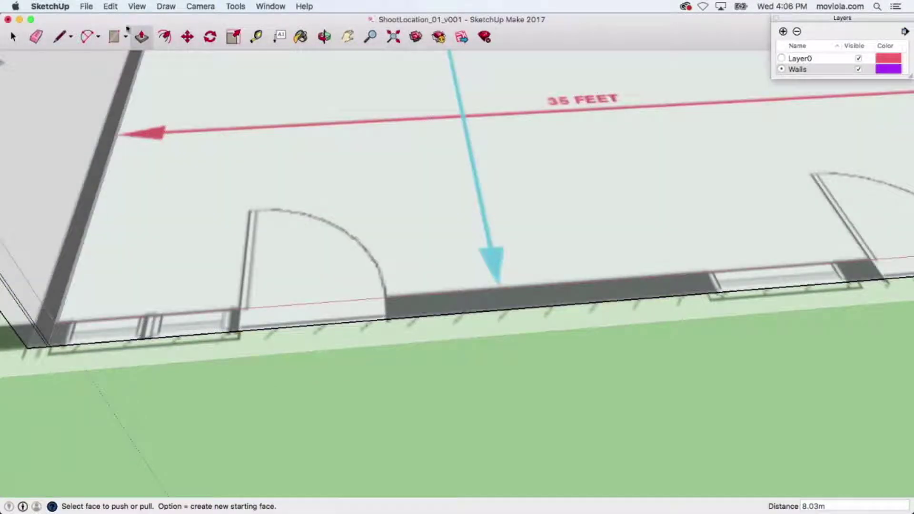
{"action": "left_click", "coordinate": [114, 37]}
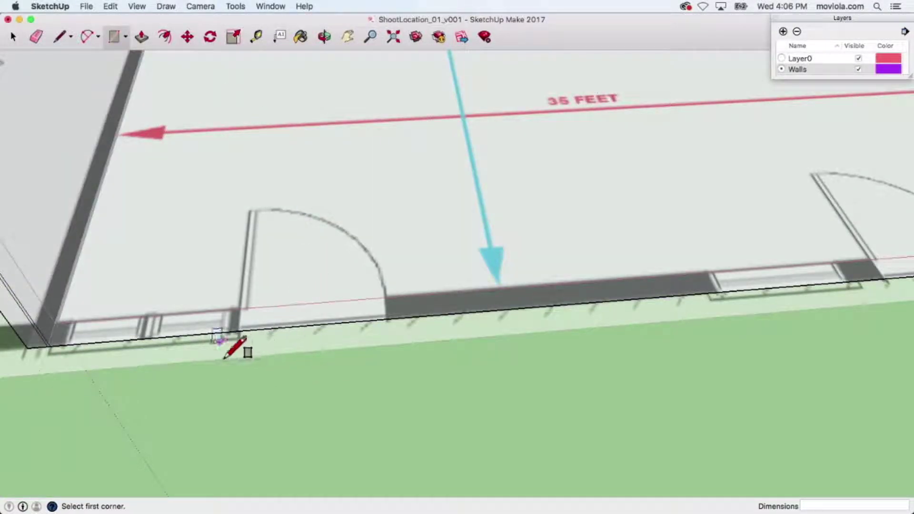
{"action": "left_click", "coordinate": [241, 334]}
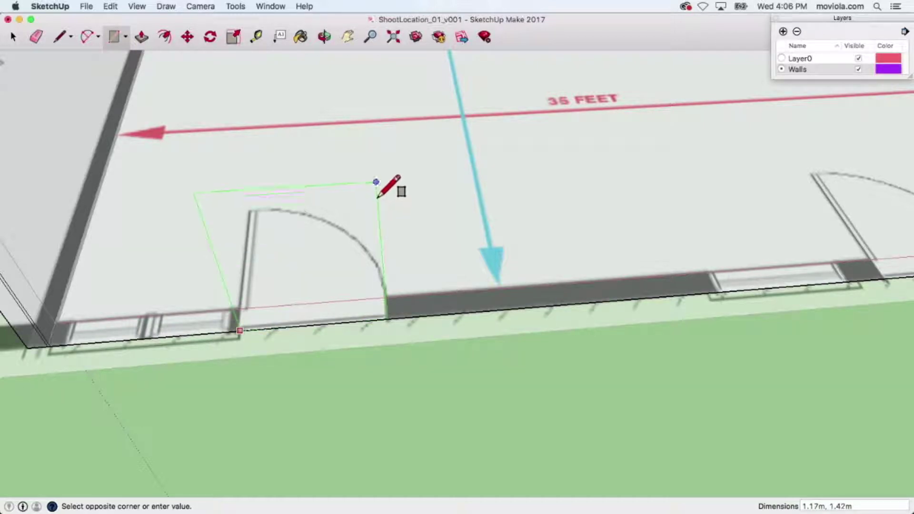
{"action": "left_click", "coordinate": [375, 178]}
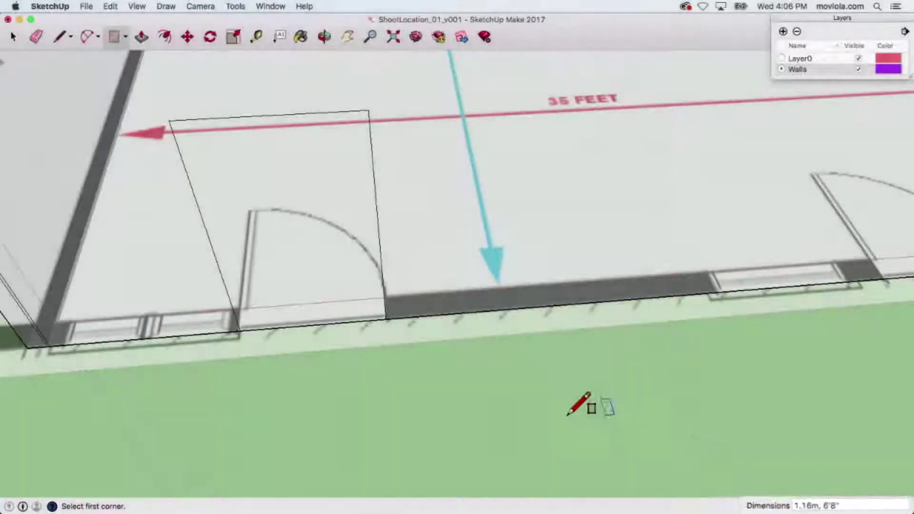
Push/Pull the doorway rectangle through the thickness of the front wall to cut the opening.
{"action": "scroll", "coordinate": [494, 351], "scroll_direction": "down", "scroll_amount": 5}
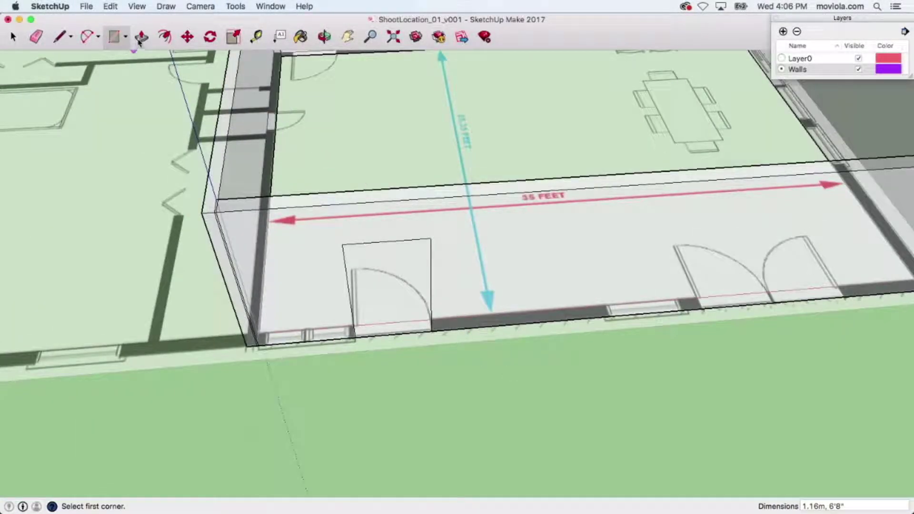
{"action": "left_click", "coordinate": [141, 38]}
{"action": "left_click_drag", "start_coordinate": [398, 286], "coordinate": [395, 268]}
{"action": "middle_click_drag", "start_coordinate": [420, 291], "coordinate": [238, 235]}
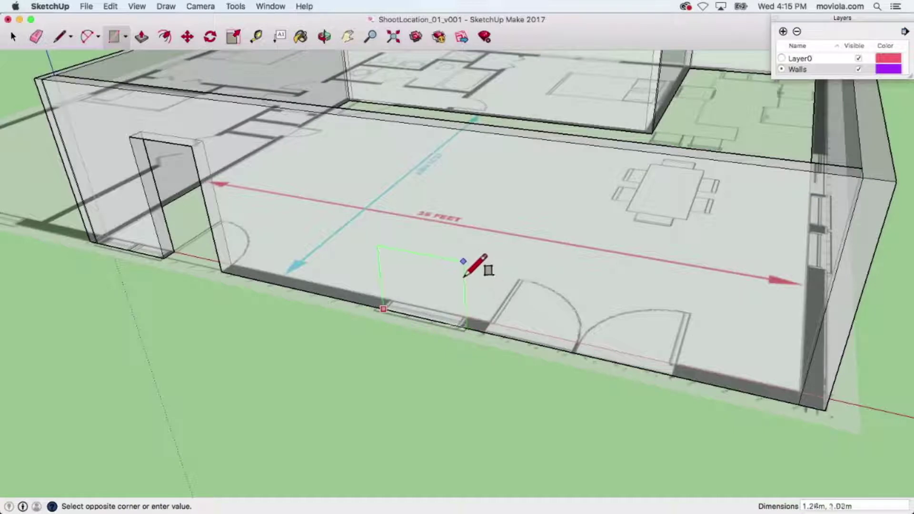
Draw a rectangle 1.15 m wide and 7'5" high on the front wall over the window marked beside the double doors.
{"action": "left_click", "coordinate": [456, 196]}
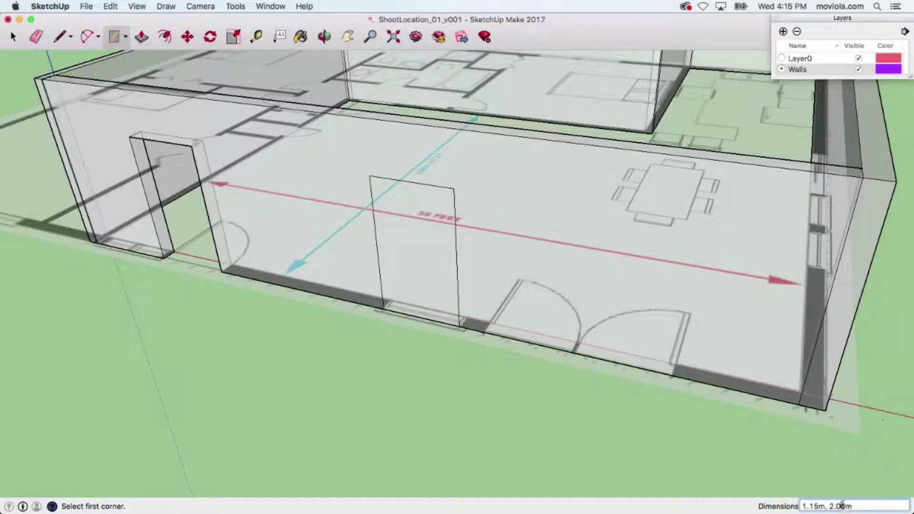
{"action": "type", "text": "6\""}
{"action": "key", "text": "Return"}
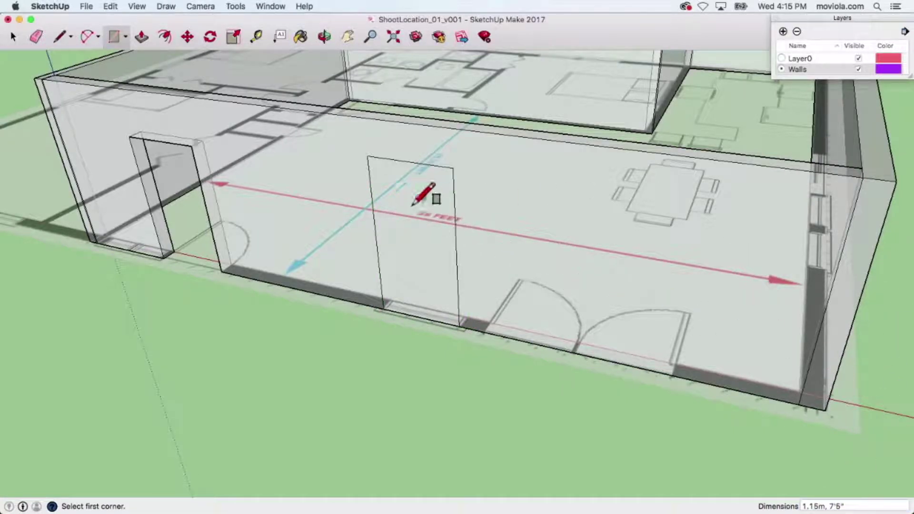
Draw a window rectangle 1.15 m wide and 4'7" high from the upper corner of the tall rectangle beside the double doors.
{"action": "left_click", "coordinate": [368, 156]}
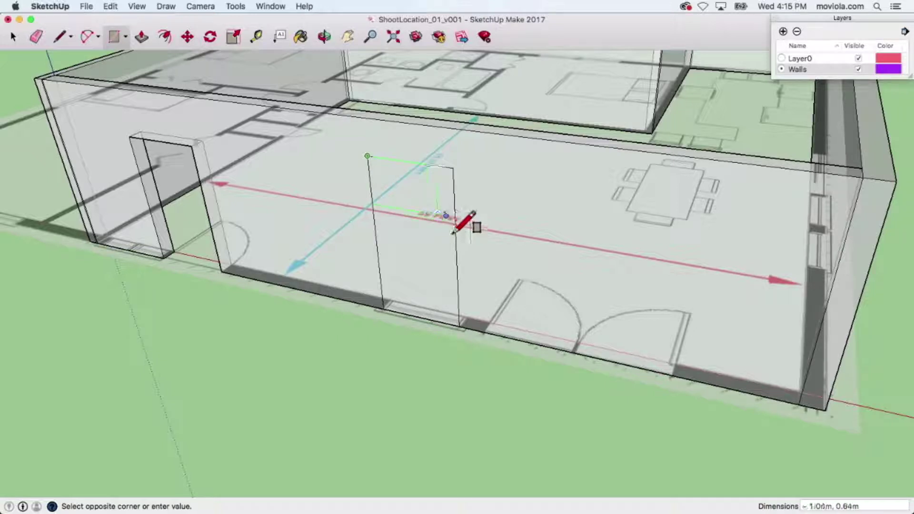
{"action": "left_click", "coordinate": [453, 197]}
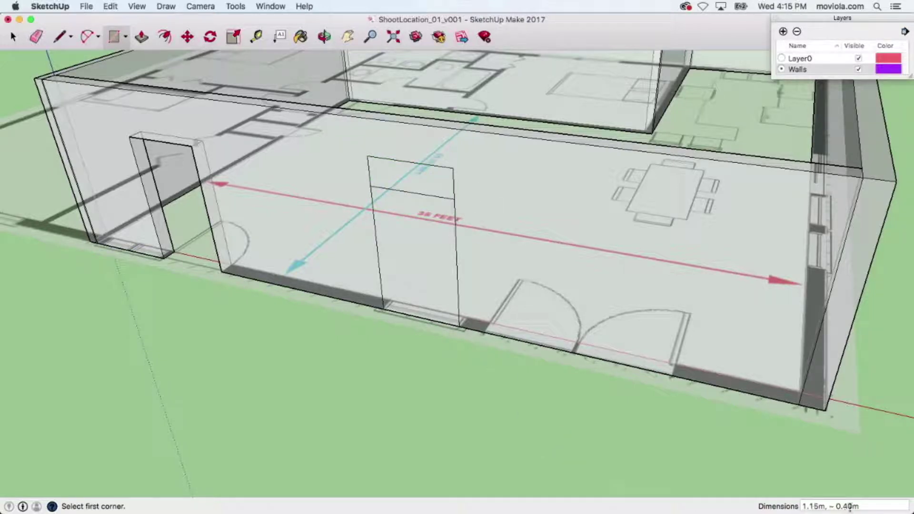
{"action": "key", "text": "Return"}
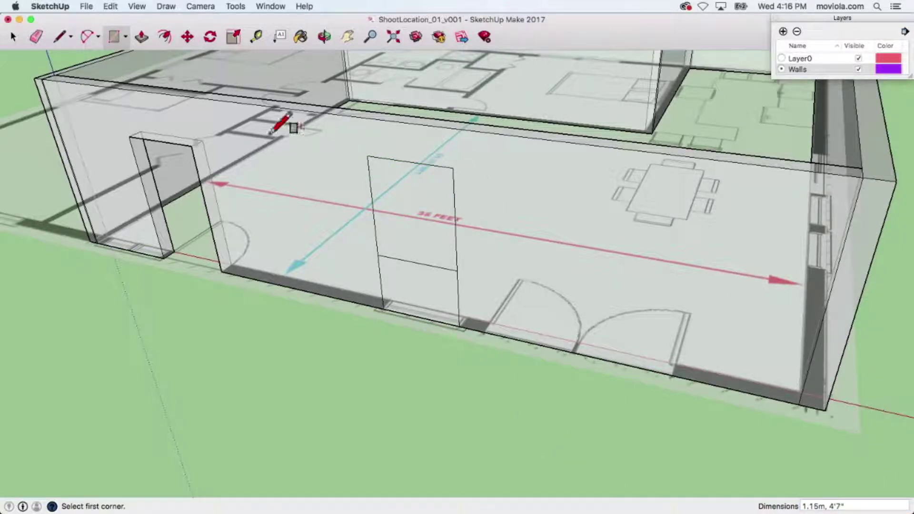
Push/Pull the window rectangle through the thickness of the front wall to cut the opening.
{"action": "left_click", "coordinate": [143, 44]}
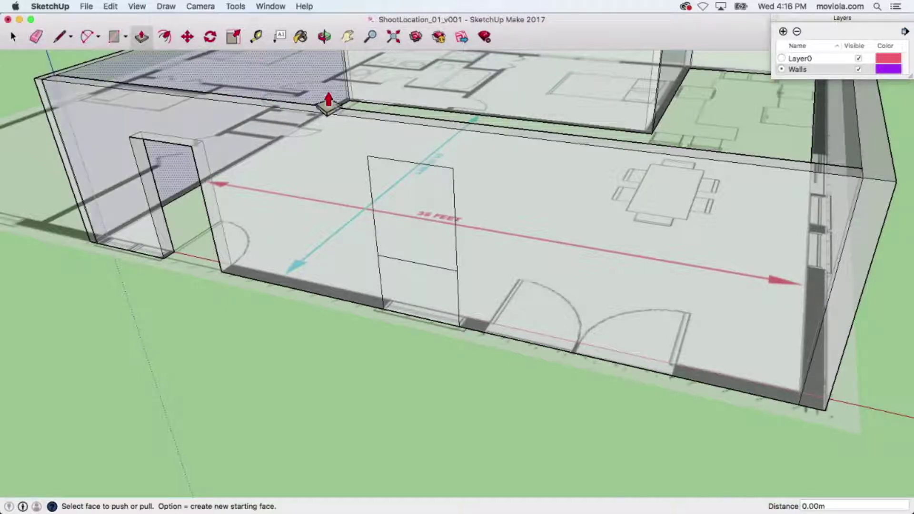
{"action": "left_click", "coordinate": [412, 212]}
{"action": "left_click", "coordinate": [423, 208]}
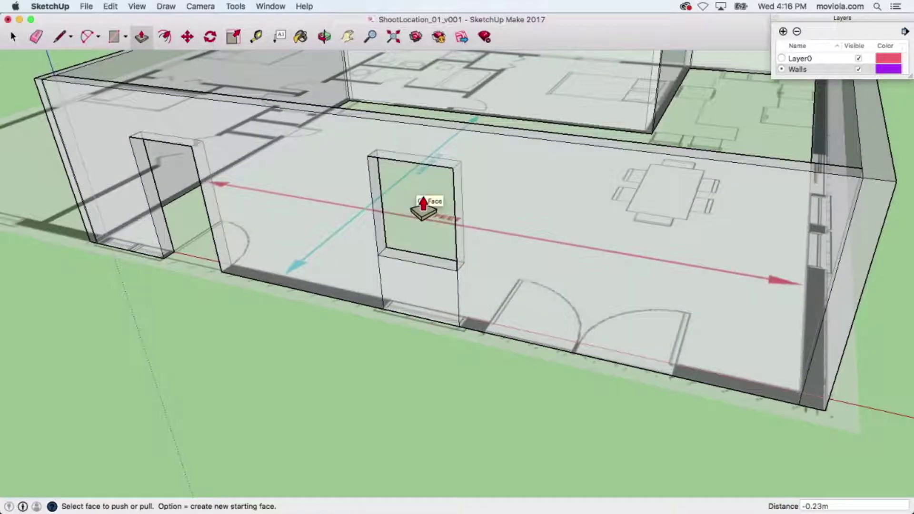
Push/Pull an interior wall 3.37 m from the short kitchen wall to the bend beside the bedroom on the plan.
{"action": "middle_click_drag", "start_coordinate": [504, 220], "coordinate": [562, 208]}
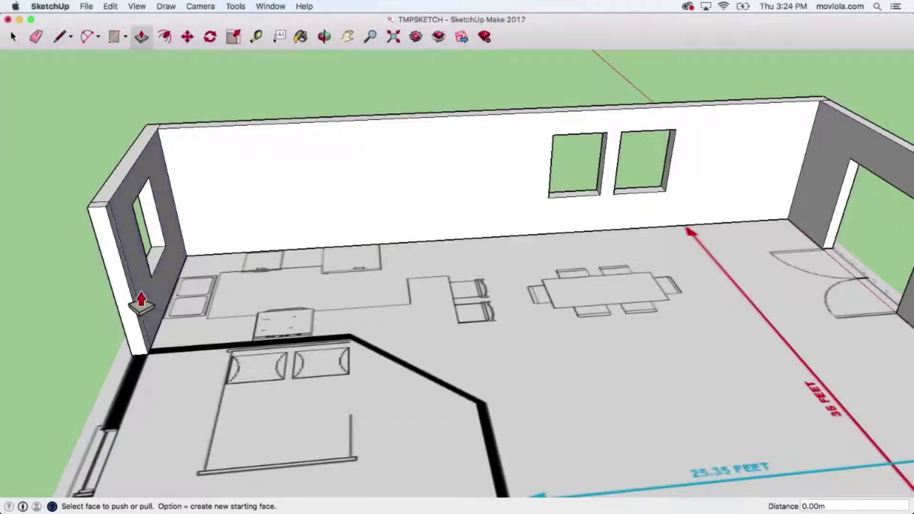
{"action": "left_click", "coordinate": [142, 304]}
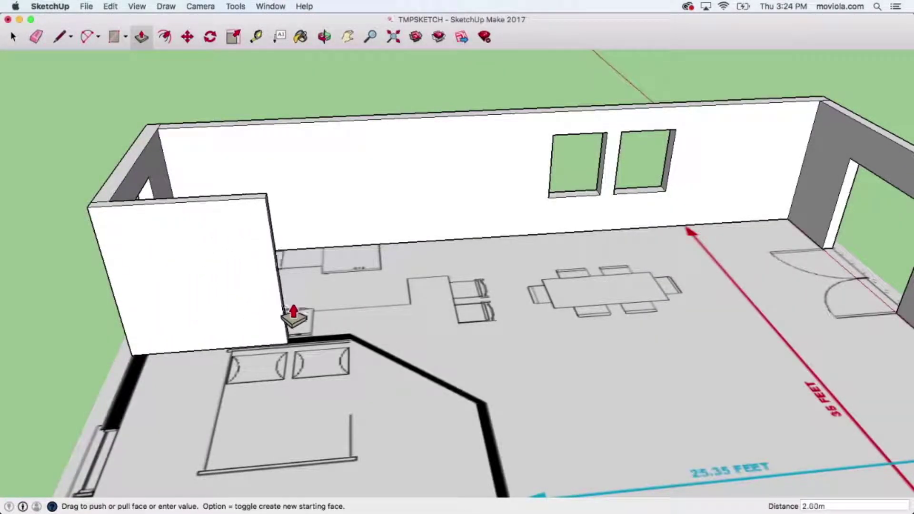
{"action": "left_click", "coordinate": [356, 322]}
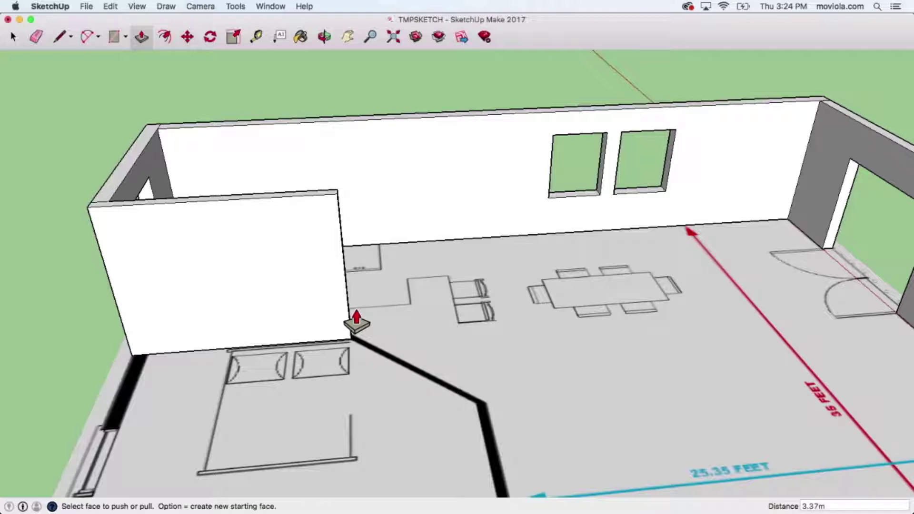
Extend the interior wall past the bend with a separate 1.21 m section and pick up its end face with the Move tool.
{"action": "middle_click_drag", "start_coordinate": [380, 300], "coordinate": [316, 292]}
{"action": "scroll", "coordinate": [320, 288], "scroll_direction": "up", "scroll_amount": 10}
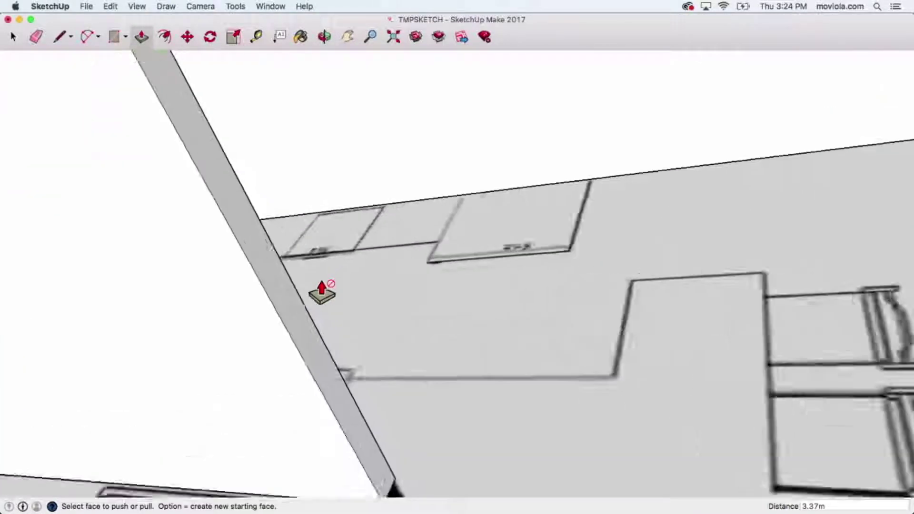
{"action": "left_click", "coordinate": [260, 300]}
{"action": "scroll", "coordinate": [307, 306], "scroll_direction": "down", "scroll_amount": 10}
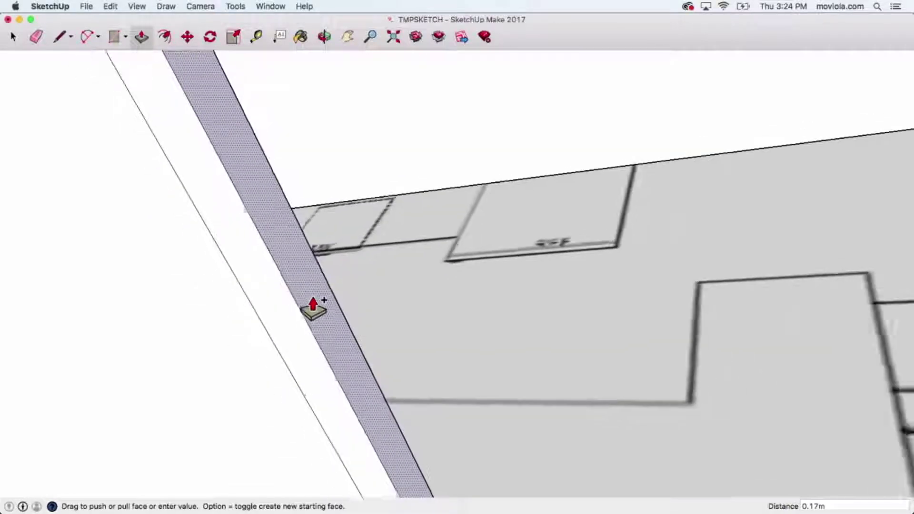
{"action": "scroll", "coordinate": [315, 306], "scroll_direction": "down", "scroll_amount": 3}
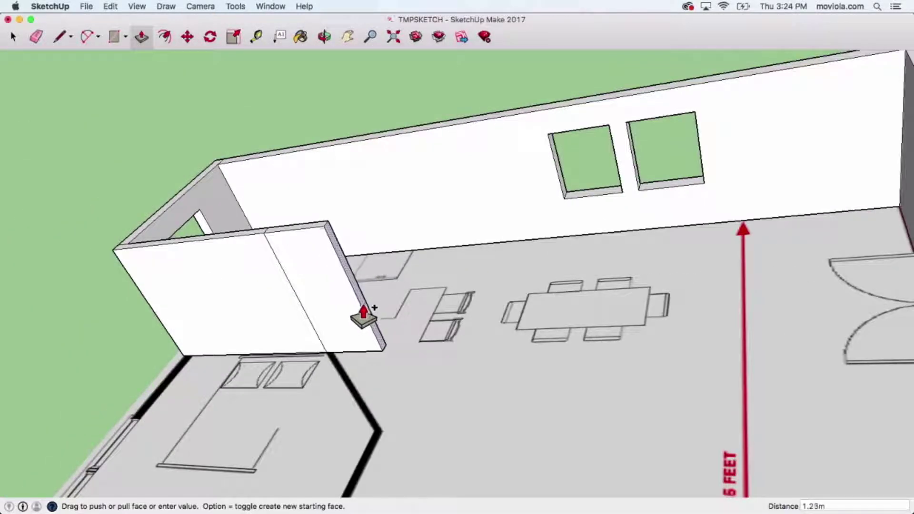
{"action": "left_click", "coordinate": [363, 316]}
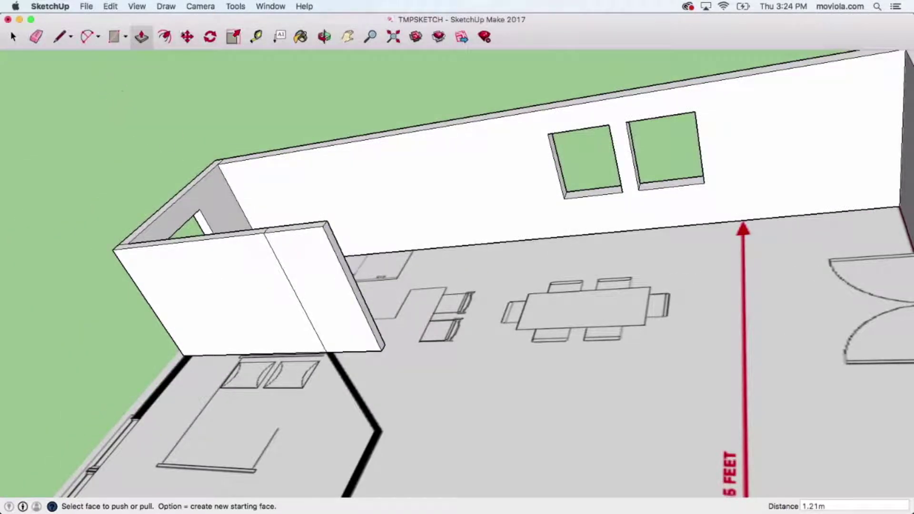
{"action": "key", "text": "m"}
{"action": "left_click", "coordinate": [371, 311]}
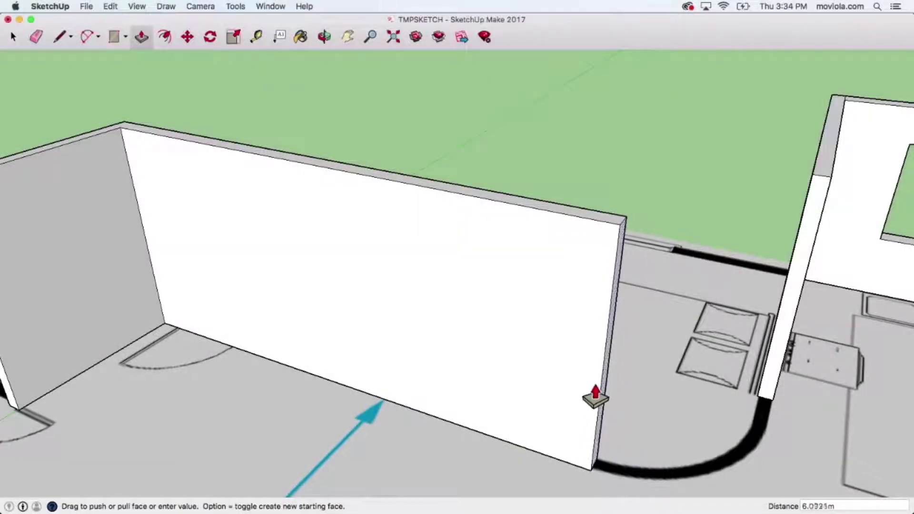
Extend the interior wall to 6.0761 m and outline the curved corner to the opposite wall with 2 Point Arcs, using a 0.5755 m bulge.
{"action": "left_click", "coordinate": [595, 398]}
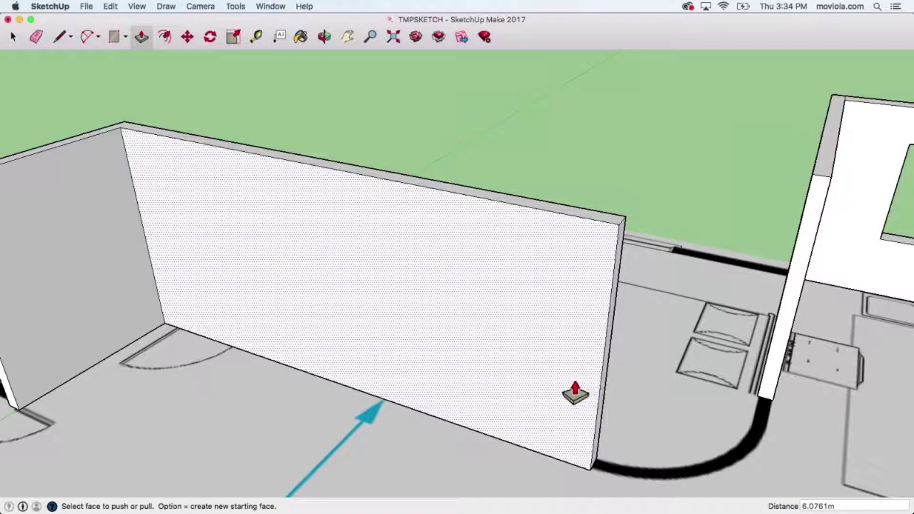
{"action": "left_click", "coordinate": [96, 36]}
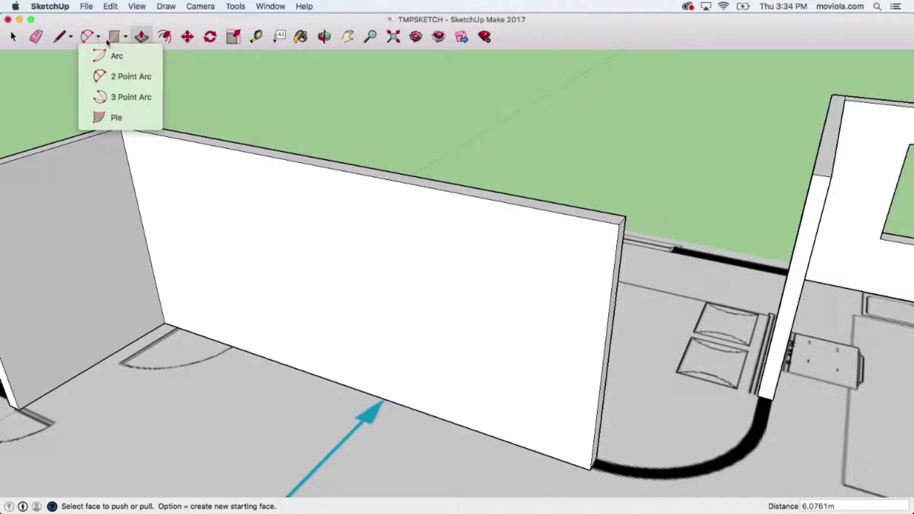
{"action": "left_click", "coordinate": [148, 81]}
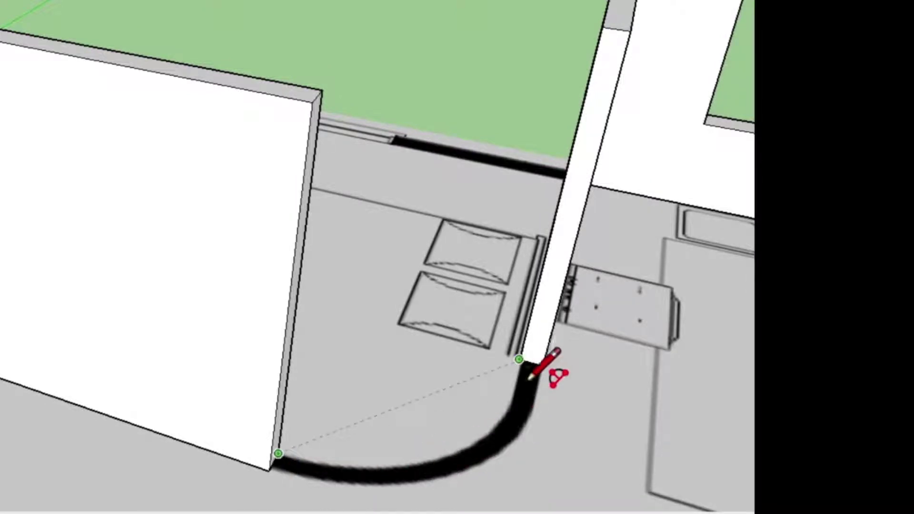
{"action": "left_click", "coordinate": [519, 361]}
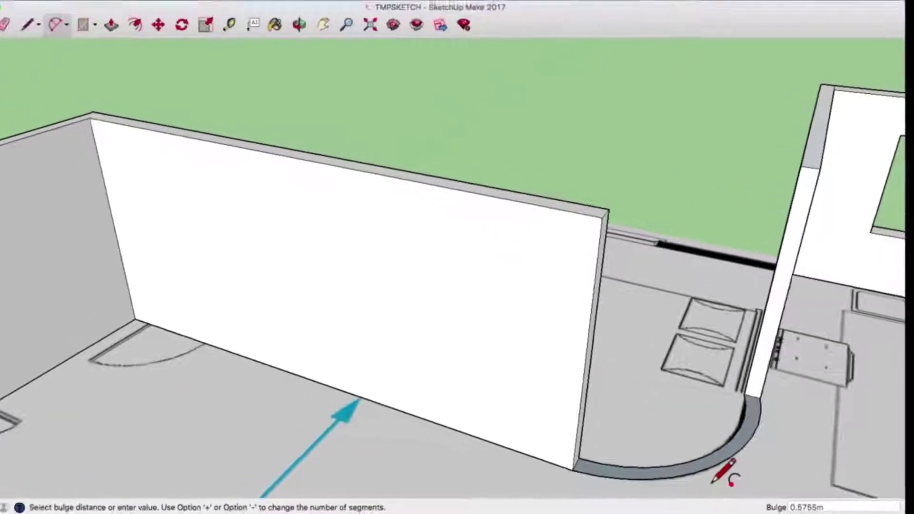
{"action": "left_click", "coordinate": [724, 474]}
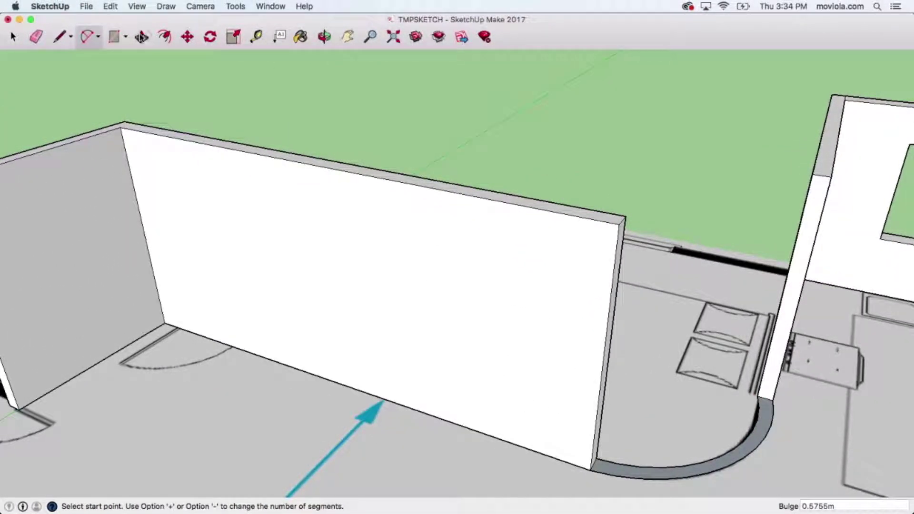
Push/Pull the curved corner face up to the height of the adjoining walls.
{"action": "left_click", "coordinate": [141, 37]}
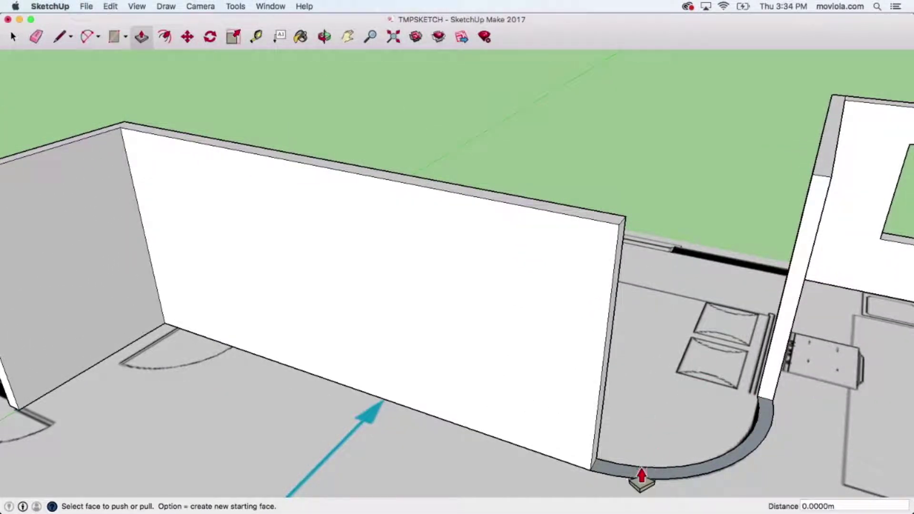
{"action": "left_click_drag", "start_coordinate": [644, 481], "coordinate": [662, 237]}
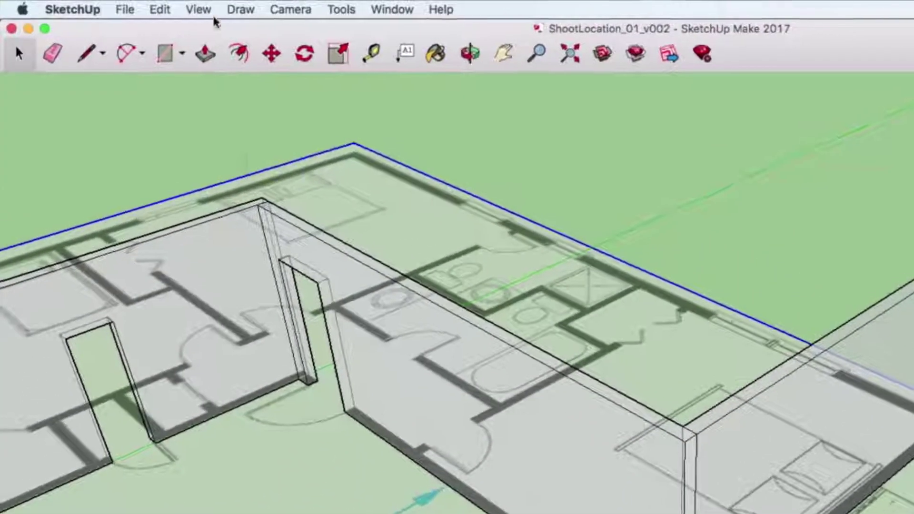
Turn off the X-ray face style so the walls are shown as opaque.
{"action": "left_click", "coordinate": [199, 10]}
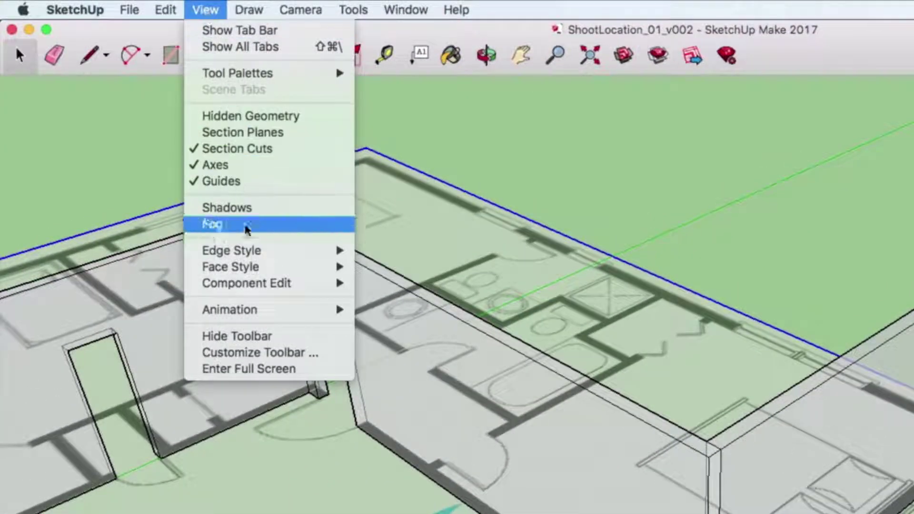
{"action": "mouse_move", "coordinate": [255, 266]}
{"action": "left_click", "coordinate": [400, 274]}
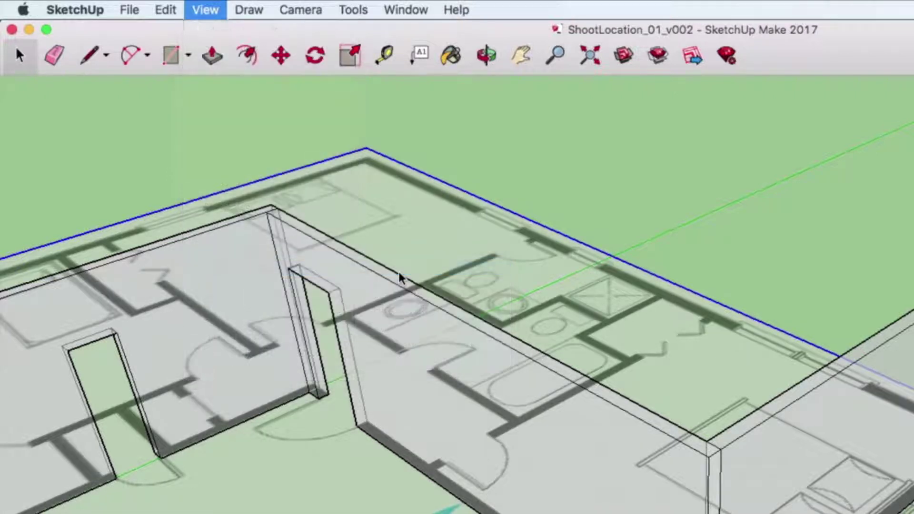
Open the materials browser and show the Brick, Cladding and Siding collection.
{"action": "left_click", "coordinate": [406, 10]}
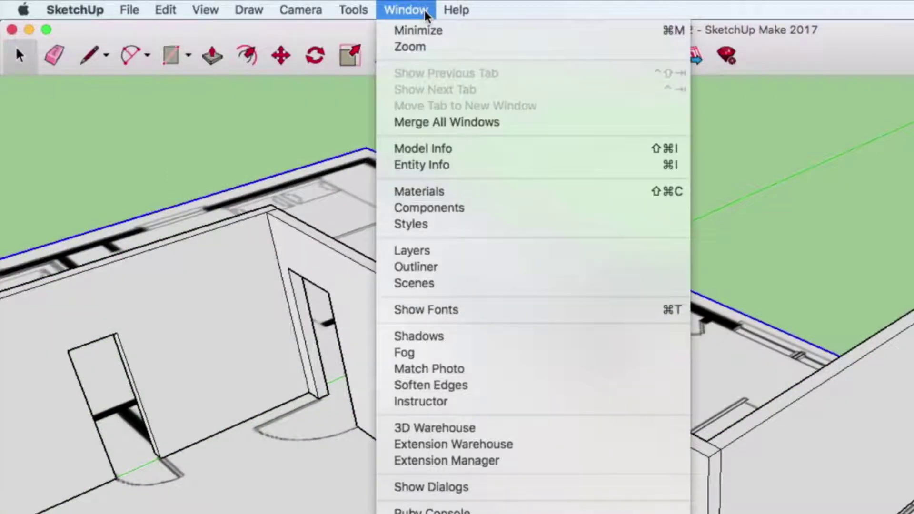
{"action": "left_click", "coordinate": [458, 190]}
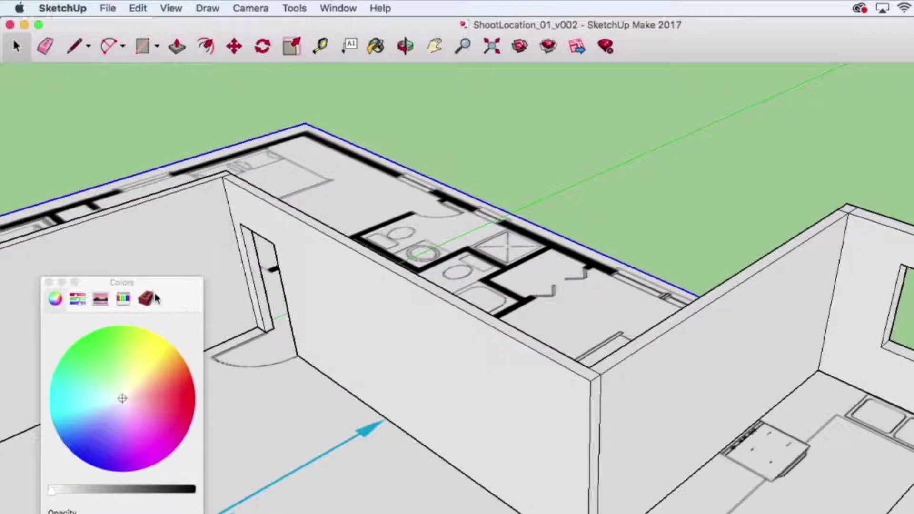
{"action": "left_click", "coordinate": [156, 297]}
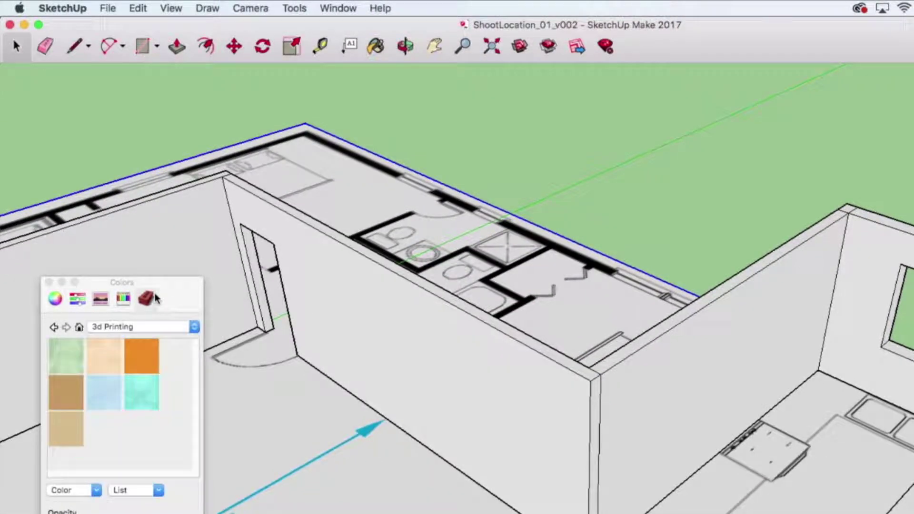
{"action": "left_click", "coordinate": [172, 328]}
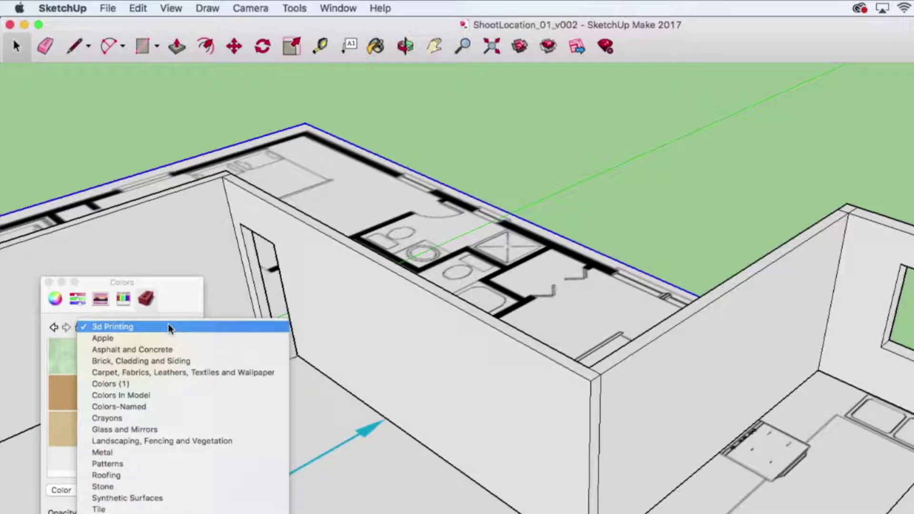
{"action": "left_click", "coordinate": [194, 361]}
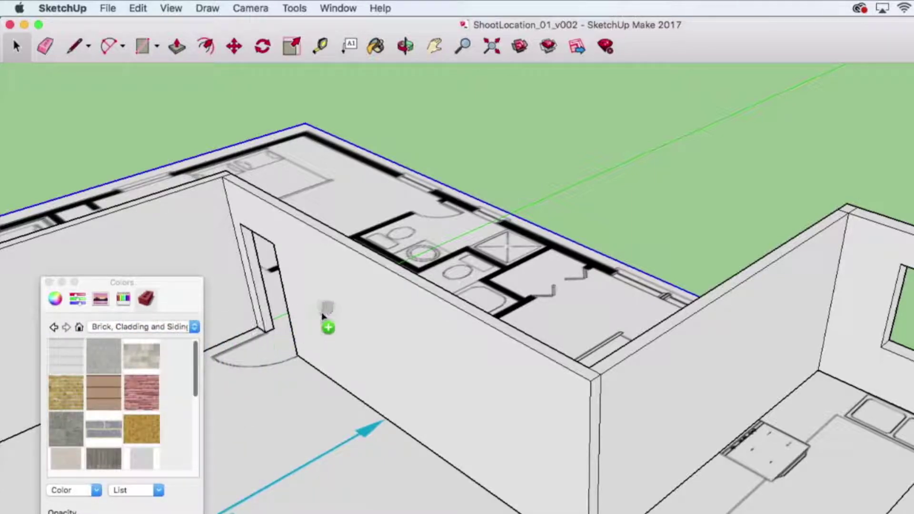
Apply the gray block material to both sides of the long interior wall with the doorway.
{"action": "left_click_drag", "start_coordinate": [323, 314], "coordinate": [323, 317]}
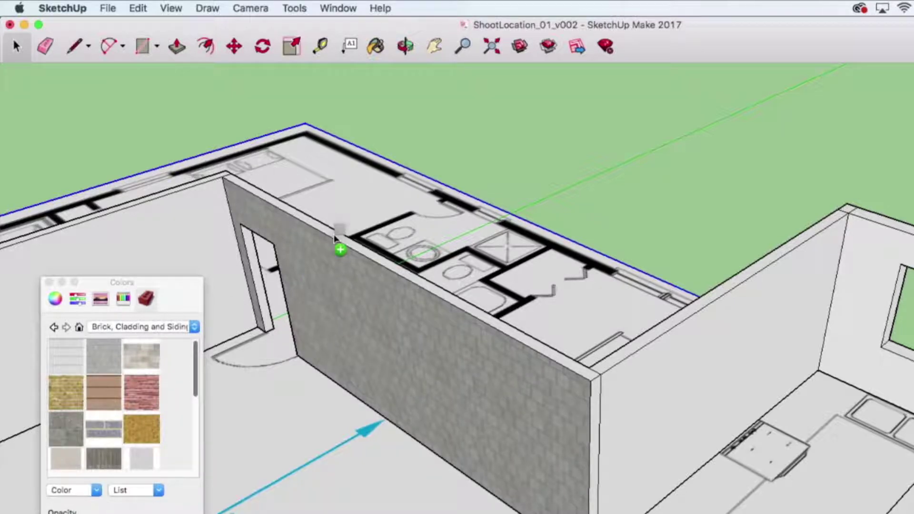
{"action": "middle_click_drag", "start_coordinate": [392, 235], "coordinate": [74, 281]}
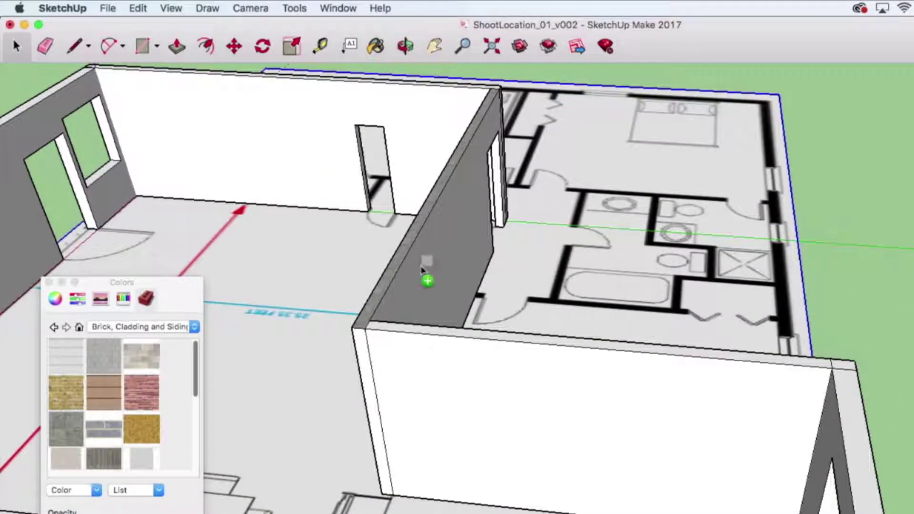
{"action": "left_click_drag", "start_coordinate": [367, 296], "coordinate": [423, 270]}
Cover the adjoining bedroom wall, including its end strip and top edge, with the golden brick material.
{"action": "left_click_drag", "start_coordinate": [317, 351], "coordinate": [362, 343]}
{"action": "left_click_drag", "start_coordinate": [320, 379], "coordinate": [414, 377]}
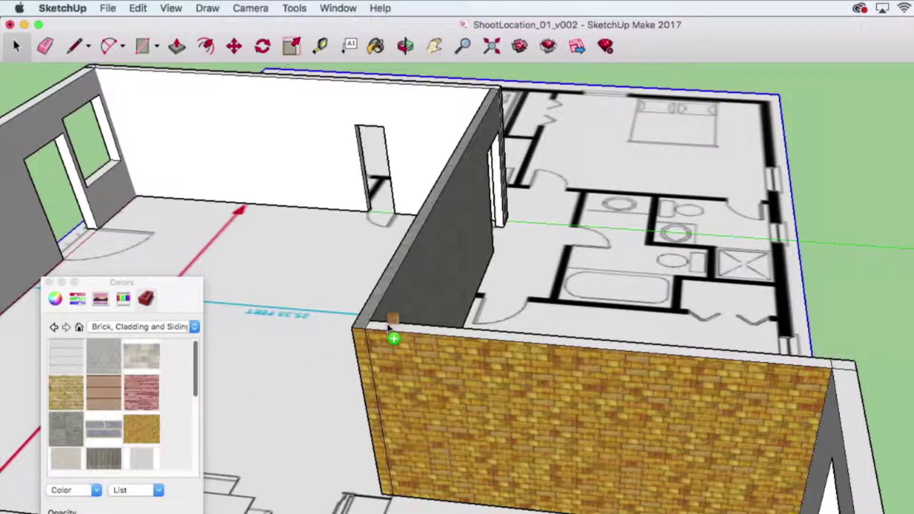
{"action": "left_click_drag", "start_coordinate": [388, 328], "coordinate": [408, 337]}
Apply gray stone and block materials to the remaining bedroom wall faces and the long exterior wall.
{"action": "middle_click_drag", "start_coordinate": [409, 337], "coordinate": [28, 377]}
{"action": "left_click_drag", "start_coordinate": [301, 371], "coordinate": [300, 367]}
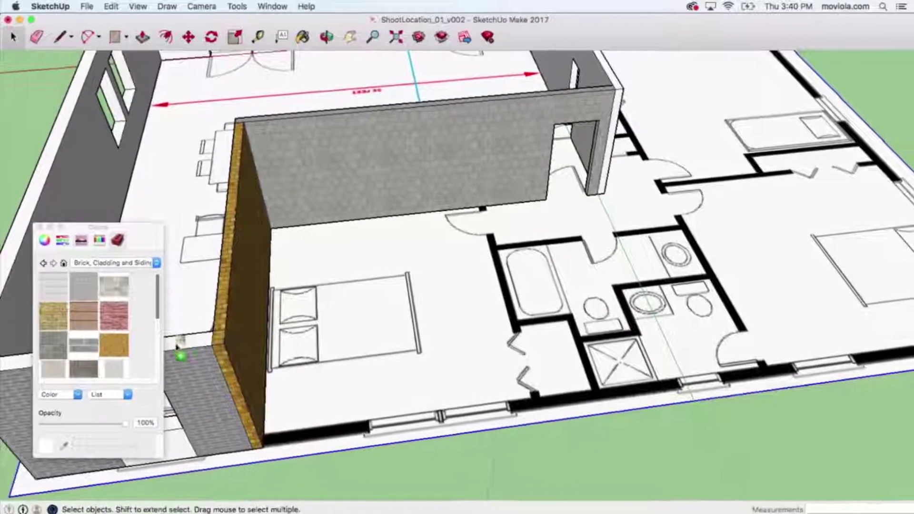
{"action": "middle_click_drag", "start_coordinate": [205, 417], "coordinate": [736, 297]}
{"action": "middle_click_drag", "start_coordinate": [453, 419], "coordinate": [201, 328]}
{"action": "left_click_drag", "start_coordinate": [52, 343], "coordinate": [240, 334]}
{"action": "middle_click_drag", "start_coordinate": [903, 233], "coordinate": [287, 427]}
{"action": "middle_click_drag", "start_coordinate": [231, 402], "coordinate": [113, 362]}
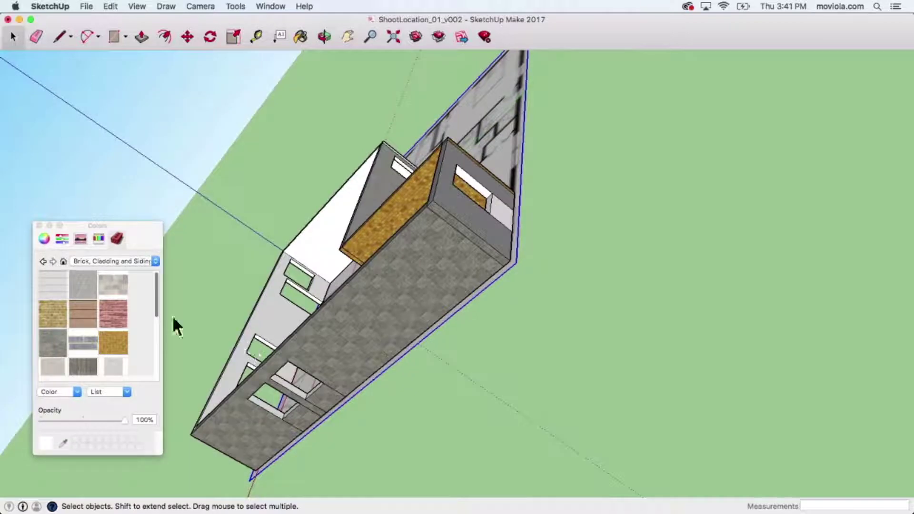
Choose the reddish-brown vertical siding material at the end of the collection and use it on the white front wall.
{"action": "left_click", "coordinate": [83, 343]}
{"action": "middle_click_drag", "start_coordinate": [512, 233], "coordinate": [820, 367]}
{"action": "scroll", "coordinate": [112, 357], "scroll_direction": "down", "scroll_amount": 5}
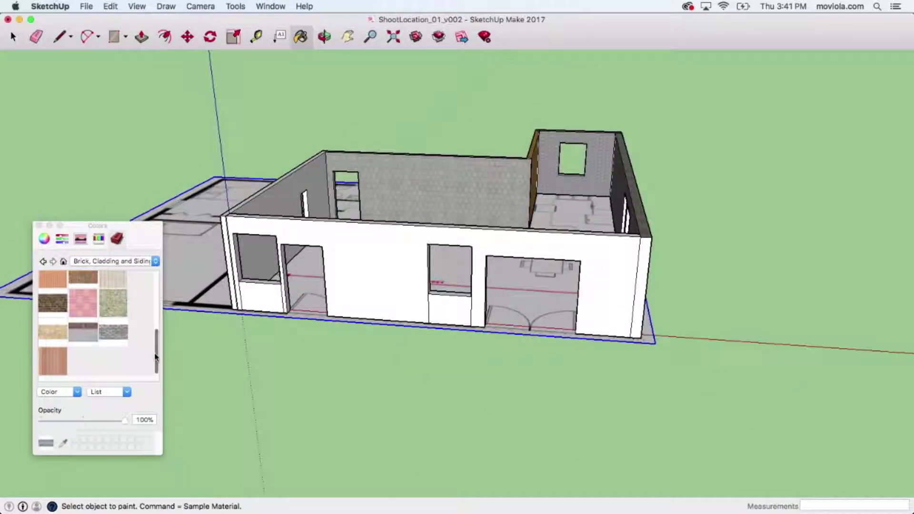
{"action": "left_click", "coordinate": [52, 361]}
{"action": "left_click", "coordinate": [282, 268], "text": "super"}
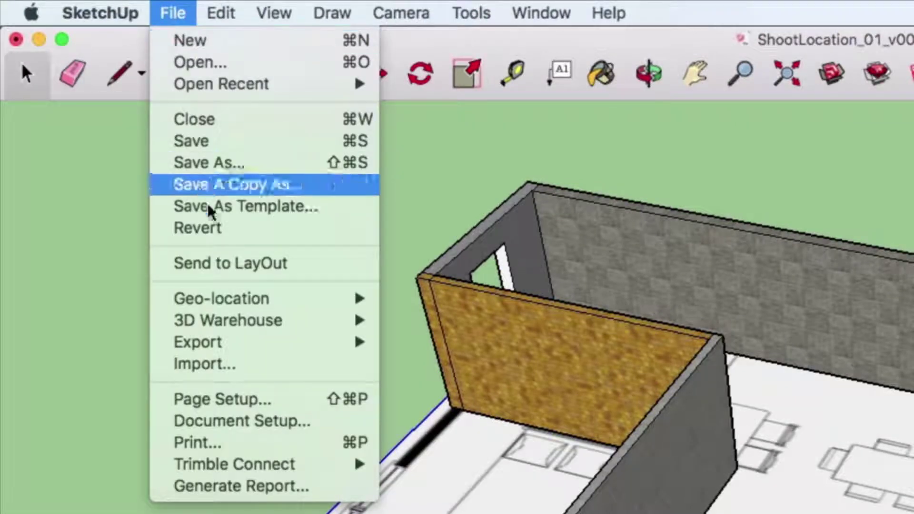
Try to export the 3D model in the FBX format.
{"action": "mouse_move", "coordinate": [223, 344]}
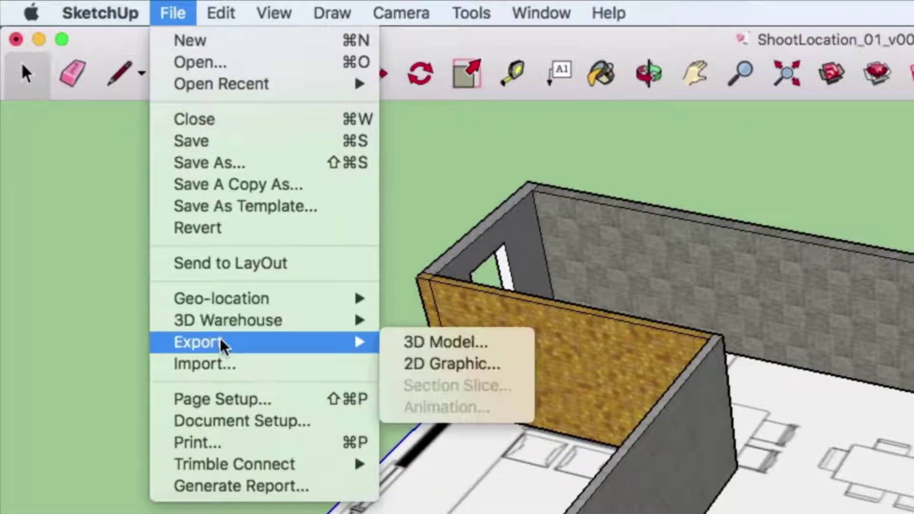
{"action": "left_click", "coordinate": [403, 350]}
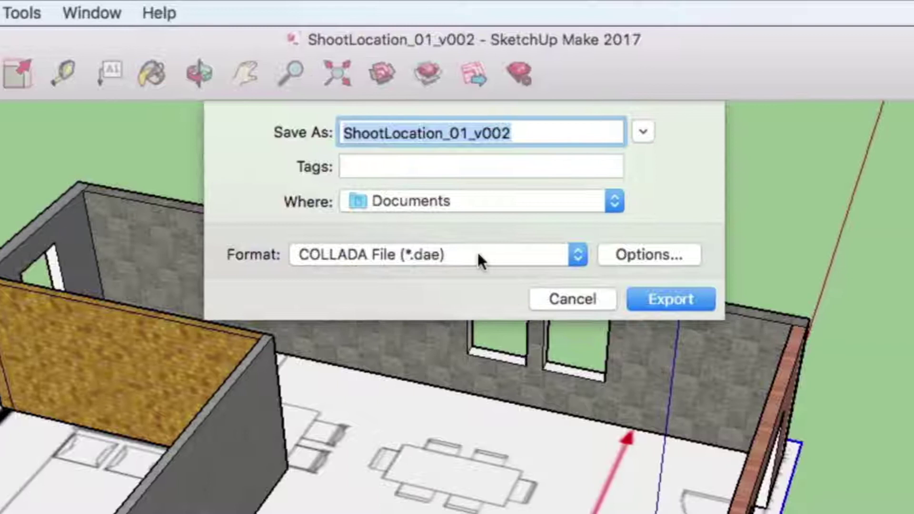
{"action": "left_click", "coordinate": [769, 255]}
{"action": "left_click", "coordinate": [485, 378]}
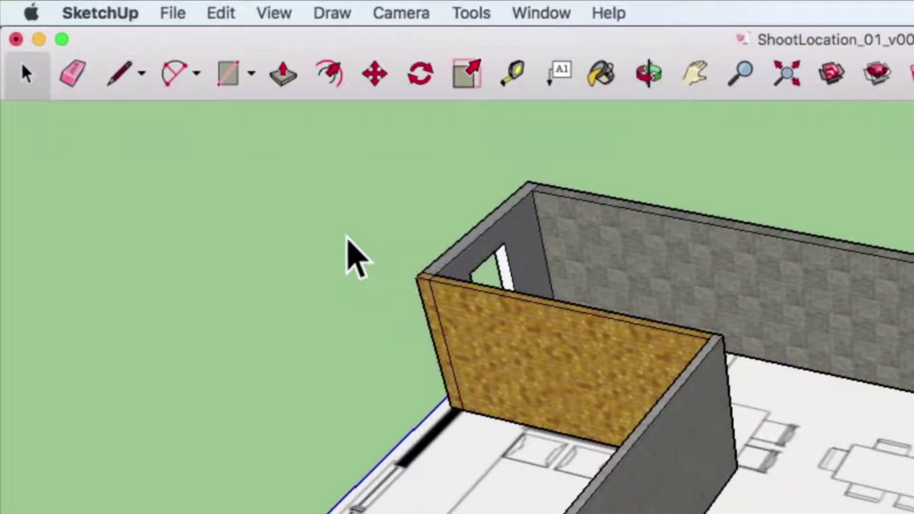
Export the 3D model with the format set to COLLADA File (*.dae).
{"action": "left_click", "coordinate": [173, 10]}
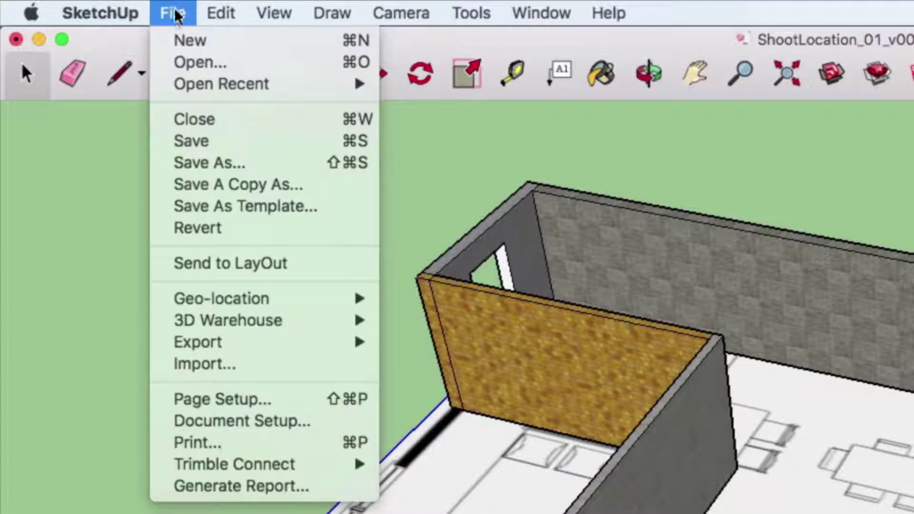
{"action": "mouse_move", "coordinate": [306, 344]}
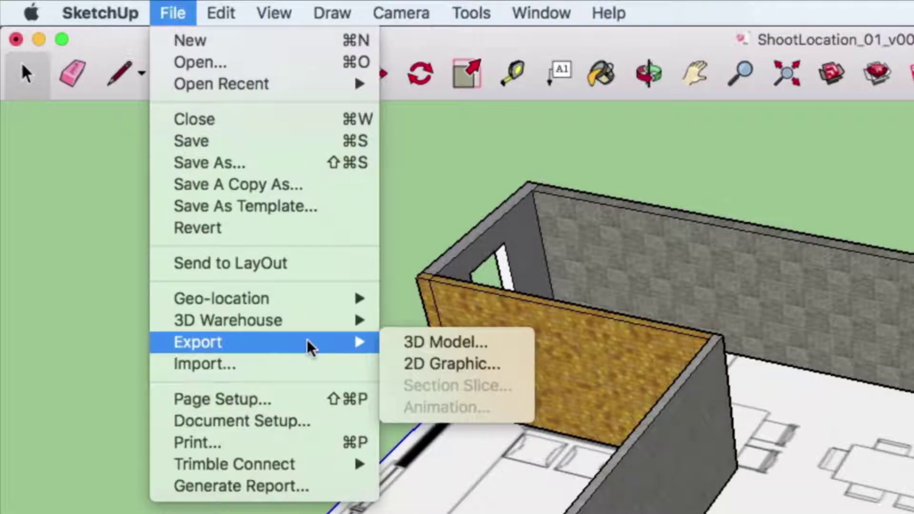
{"action": "left_click", "coordinate": [402, 343]}
{"action": "left_click", "coordinate": [782, 255]}
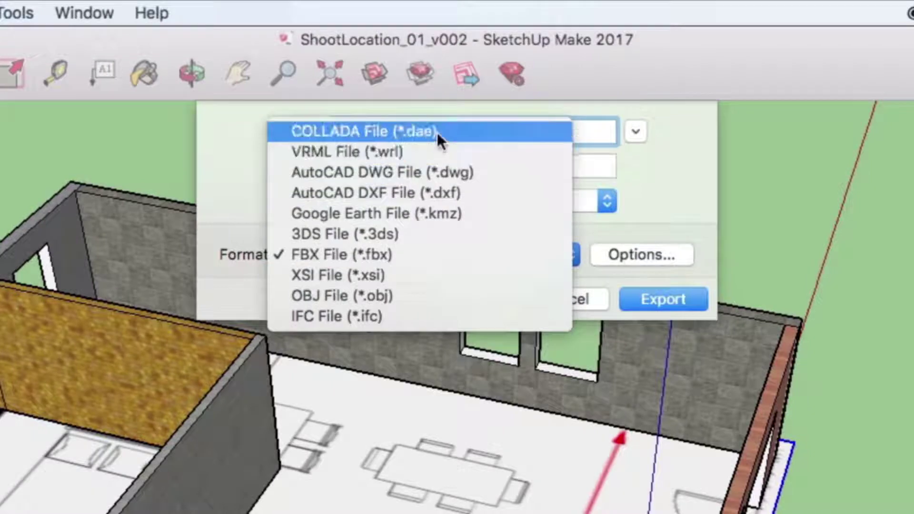
{"action": "left_click", "coordinate": [437, 132]}
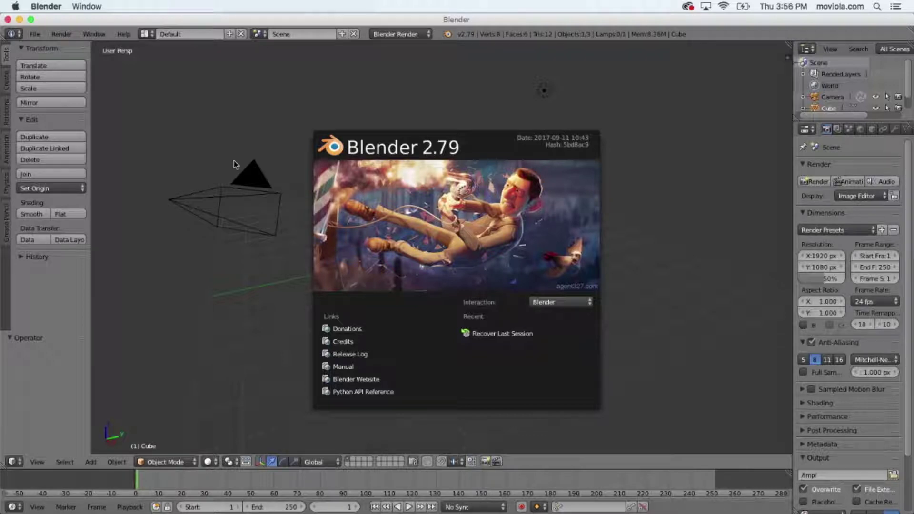
Switch to Blender, delete the default cube and import the Collada file ShootLocation_01.dae from the Documents folder.
{"action": "left_click", "coordinate": [240, 157]}
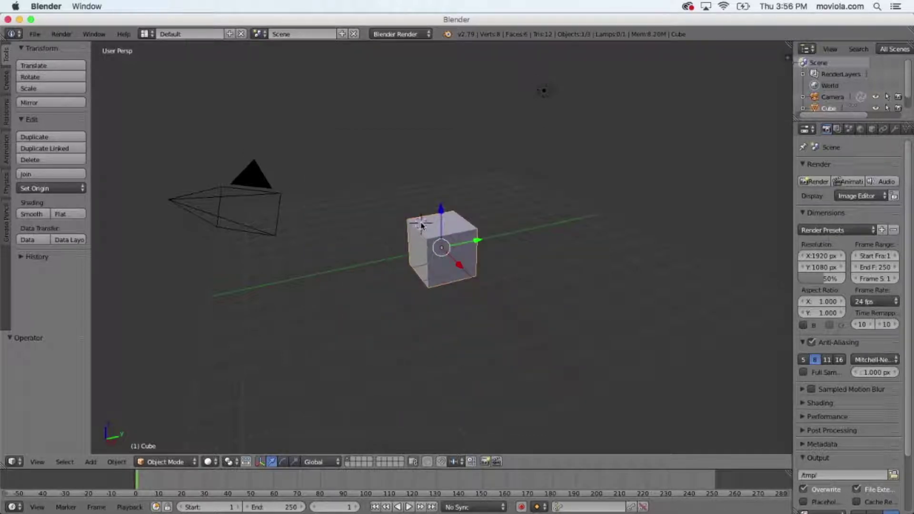
{"action": "key", "text": "x"}
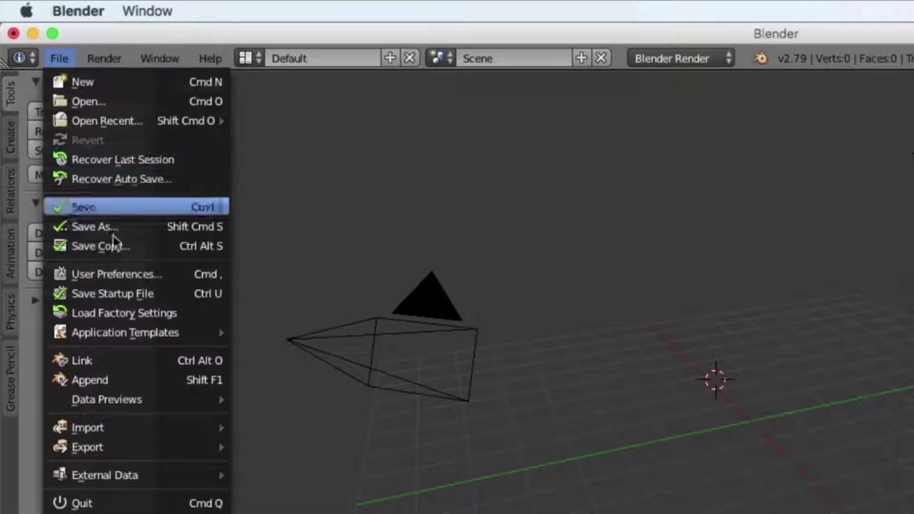
{"action": "mouse_move", "coordinate": [123, 428]}
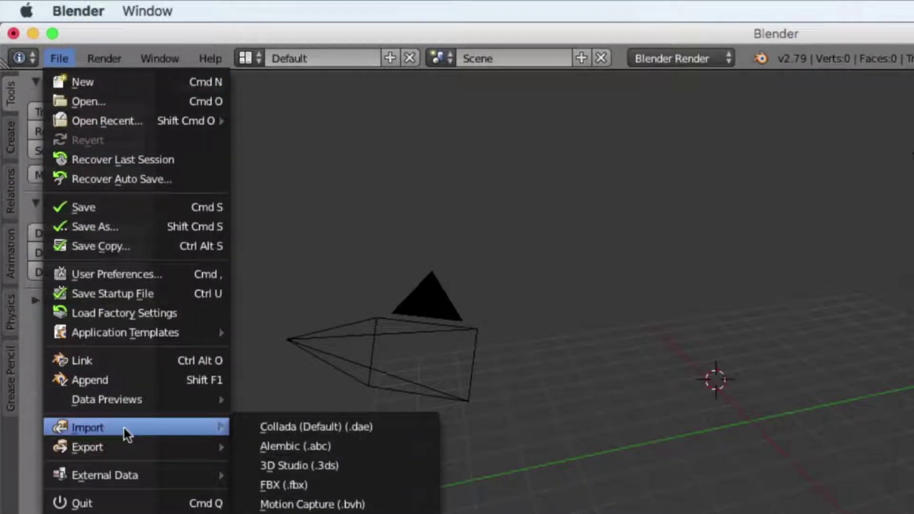
{"action": "left_click", "coordinate": [404, 431]}
{"action": "left_click", "coordinate": [309, 212]}
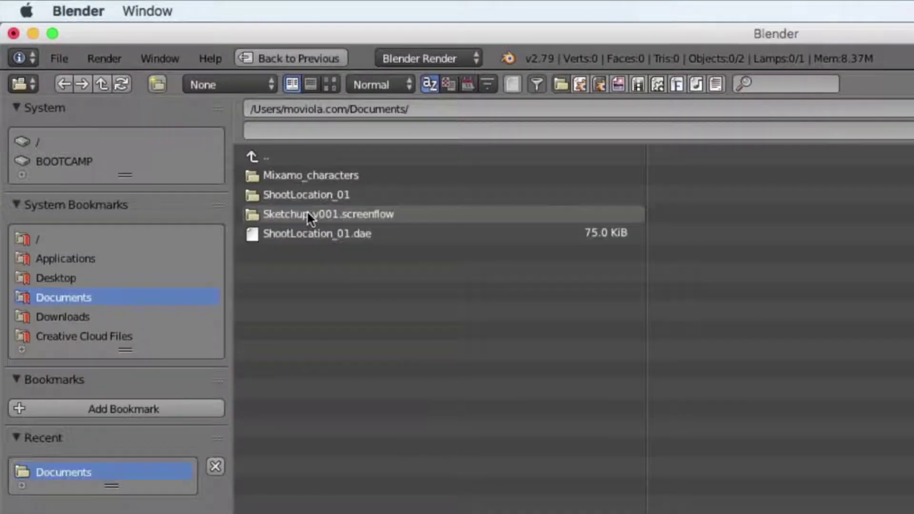
{"action": "double_click", "coordinate": [337, 233]}
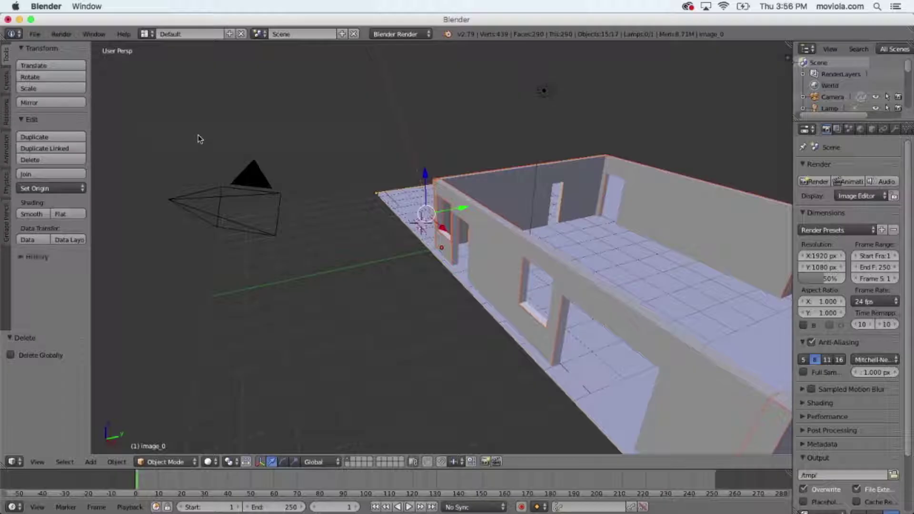
Export the imported scene as an FBX file named ShootLocation_01.fbx in the Documents folder.
{"action": "left_click", "coordinate": [37, 35]}
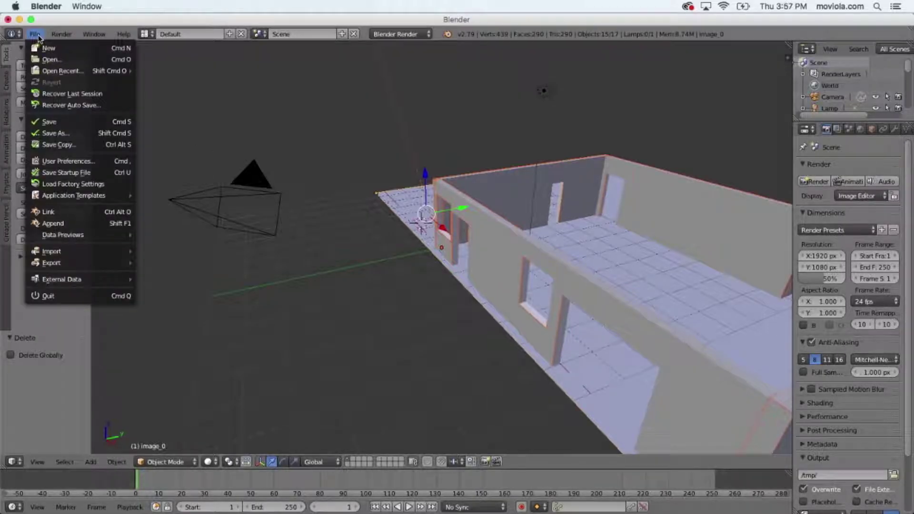
{"action": "mouse_move", "coordinate": [79, 262]}
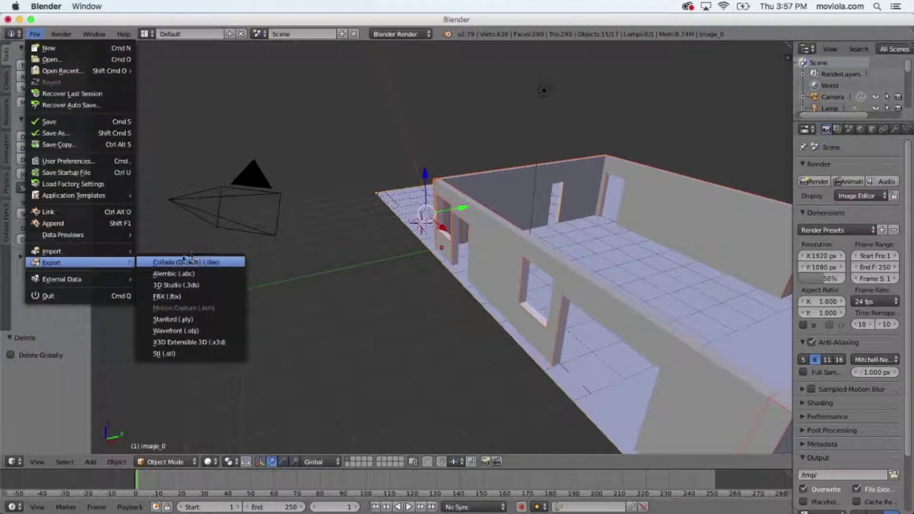
{"action": "left_click", "coordinate": [228, 296]}
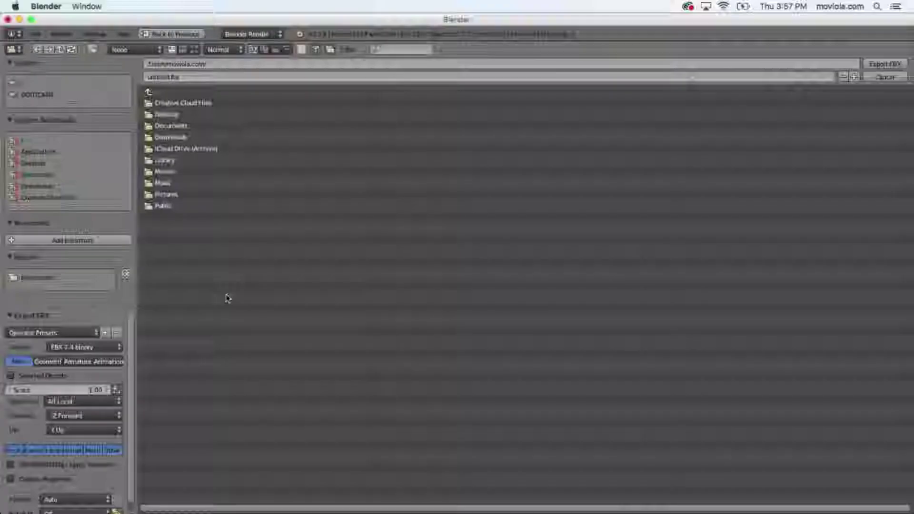
{"action": "left_click", "coordinate": [167, 128]}
{"action": "left_click", "coordinate": [190, 77]}
{"action": "type", "text": "ShootLocation"}
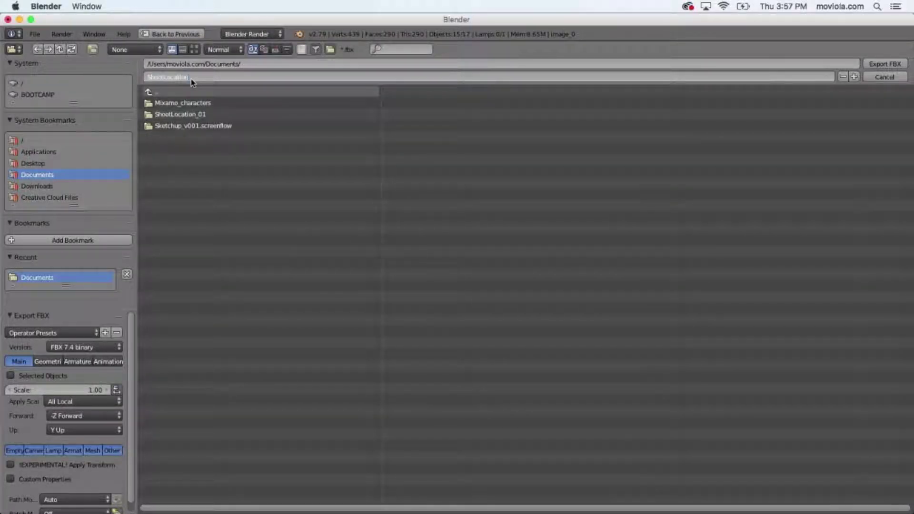
{"action": "type", "text": "01.fbx"}
{"action": "key", "text": "Return"}
{"action": "left_click", "coordinate": [885, 64]}
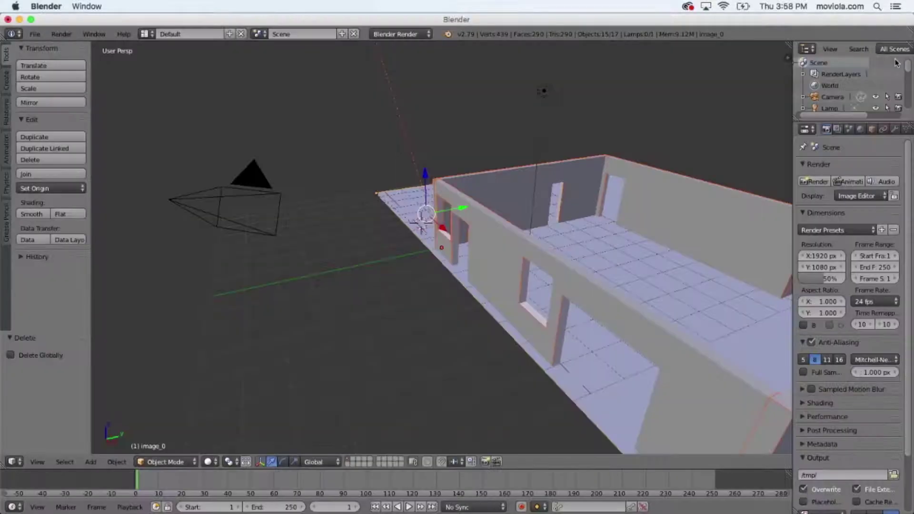